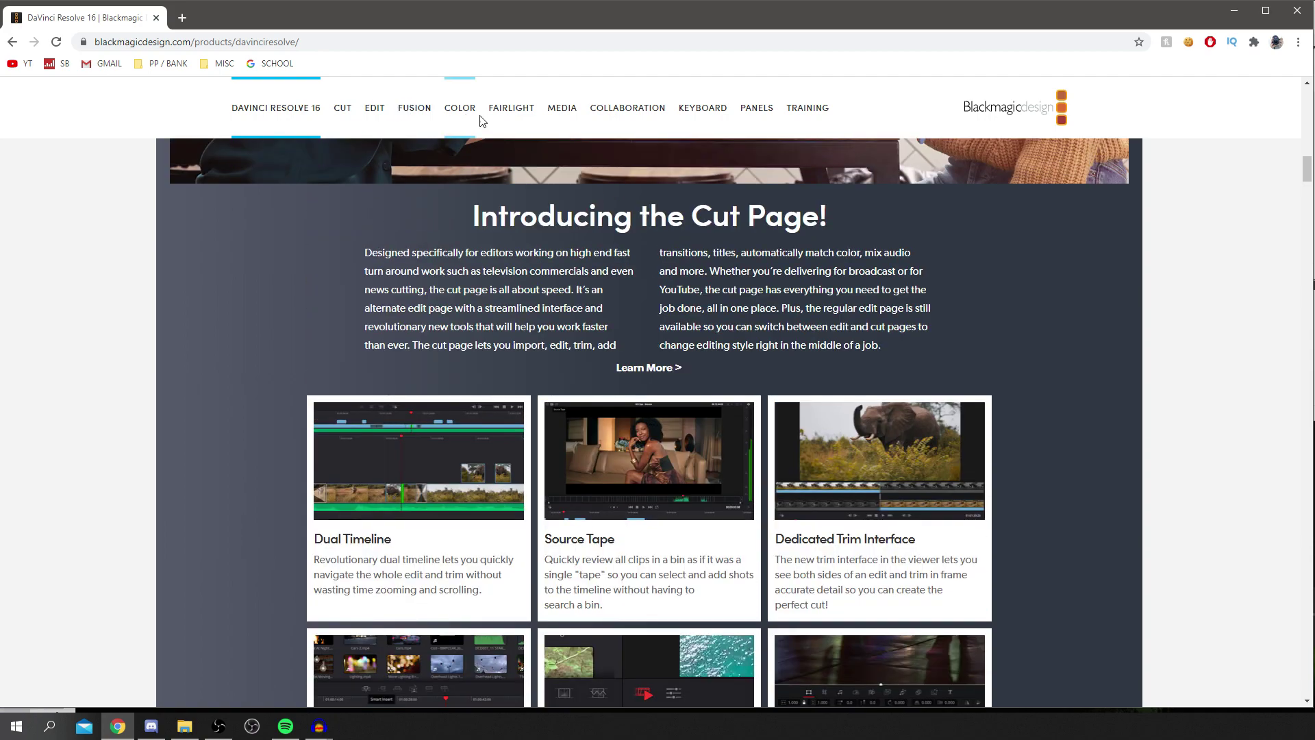
# - Open the download options on the DaVinci Resolve 16 product page and choose the free Windows version
pyautogui.scroll(7, 630, 277)
pyautogui.scroll(15, 630, 277)
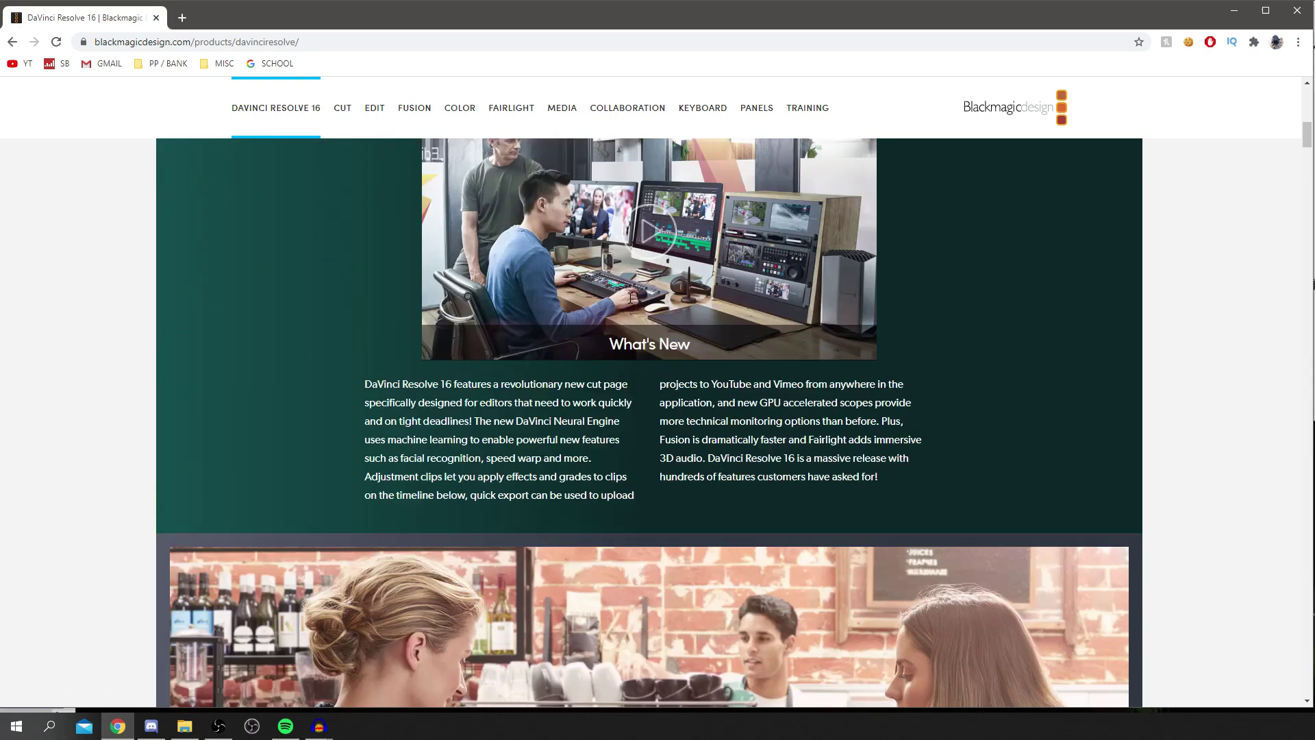
pyautogui.scroll(2, 622, 328)
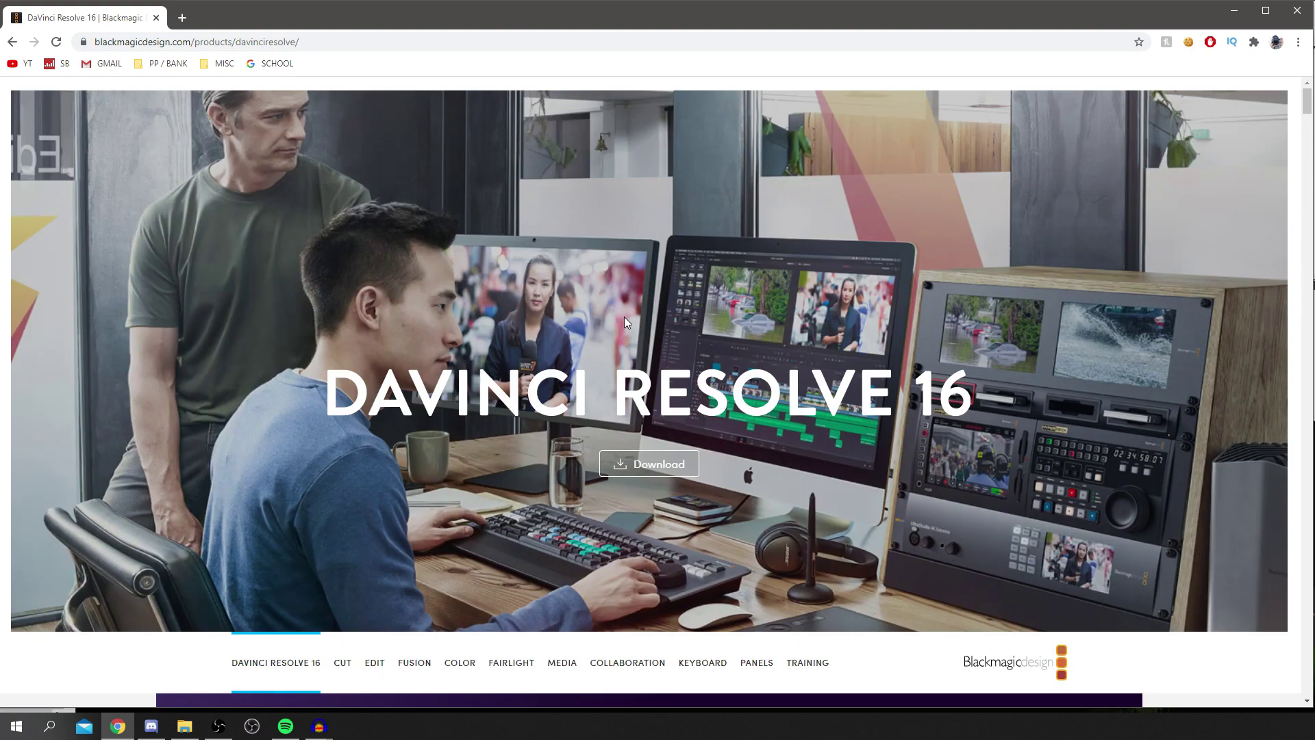
pyautogui.click(659, 468)
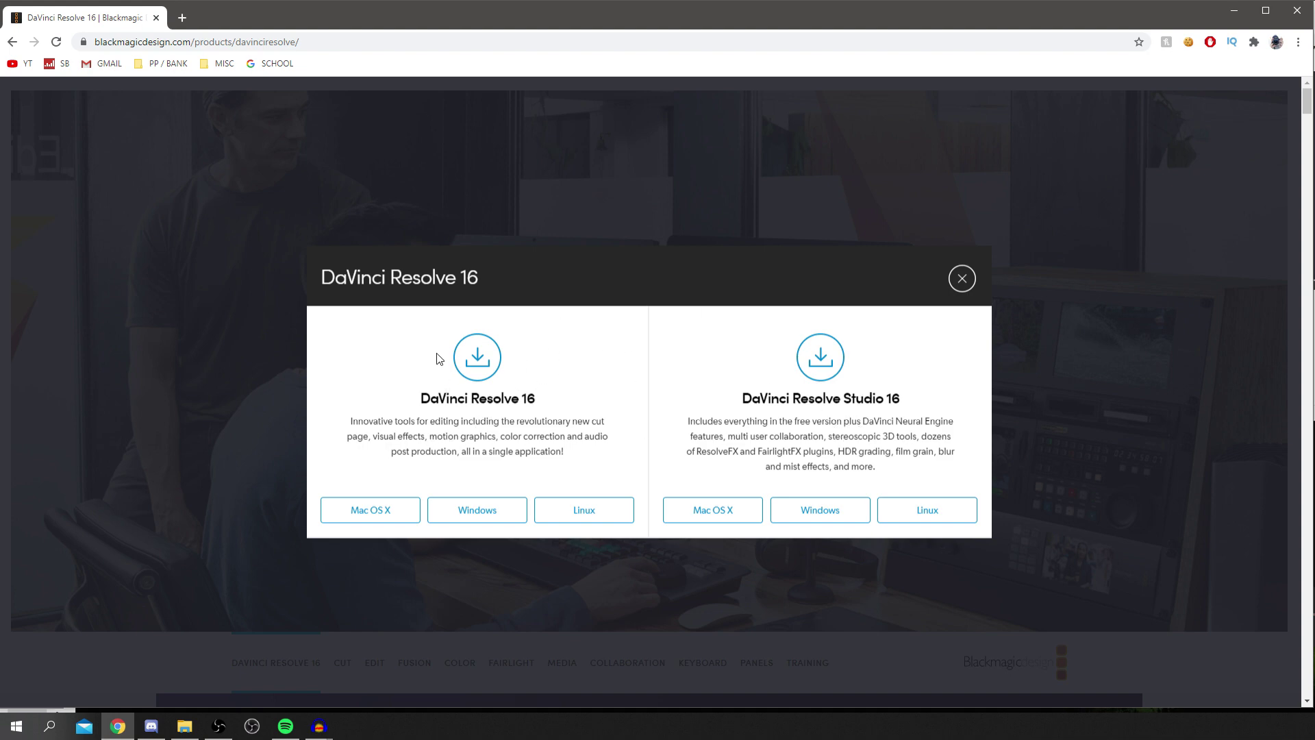
pyautogui.moveTo(438, 398); pyautogui.dragTo(514, 399)
pyautogui.click(515, 400)
pyautogui.click(461, 515)
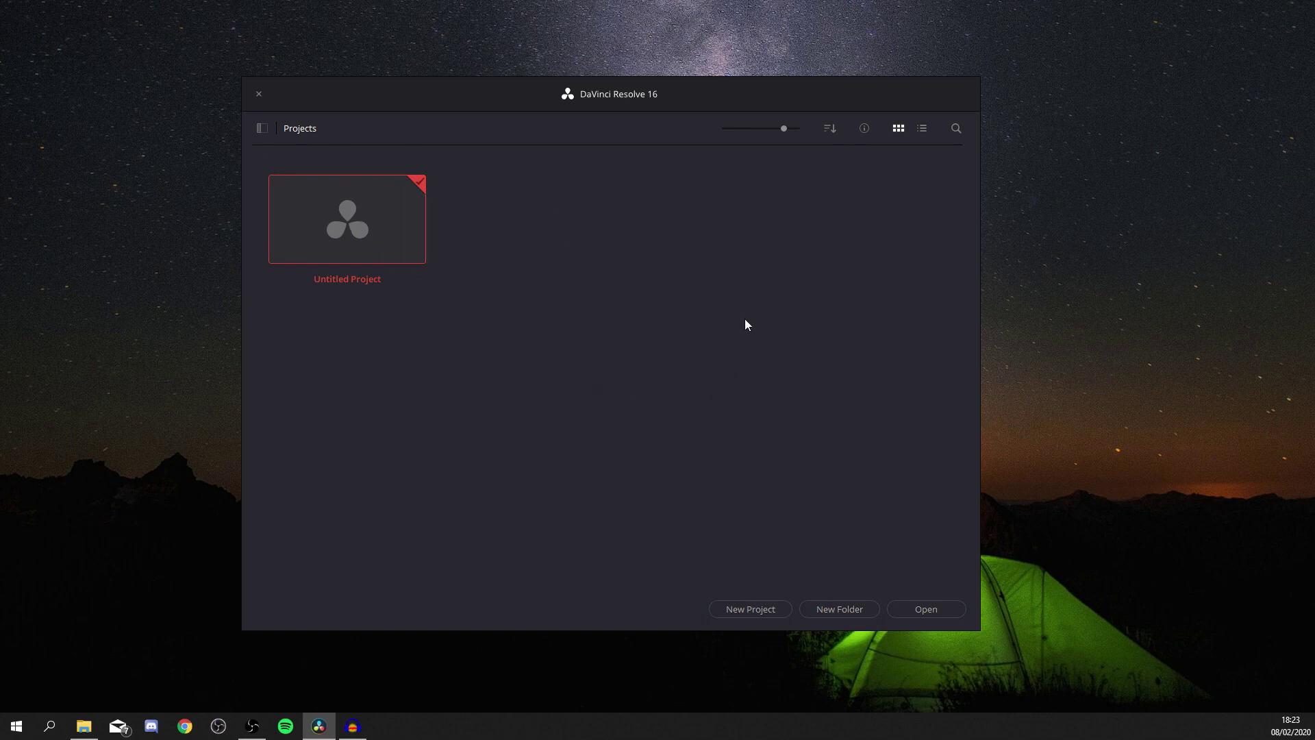
# - Create a new project named YouTube
pyautogui.click(734, 609)
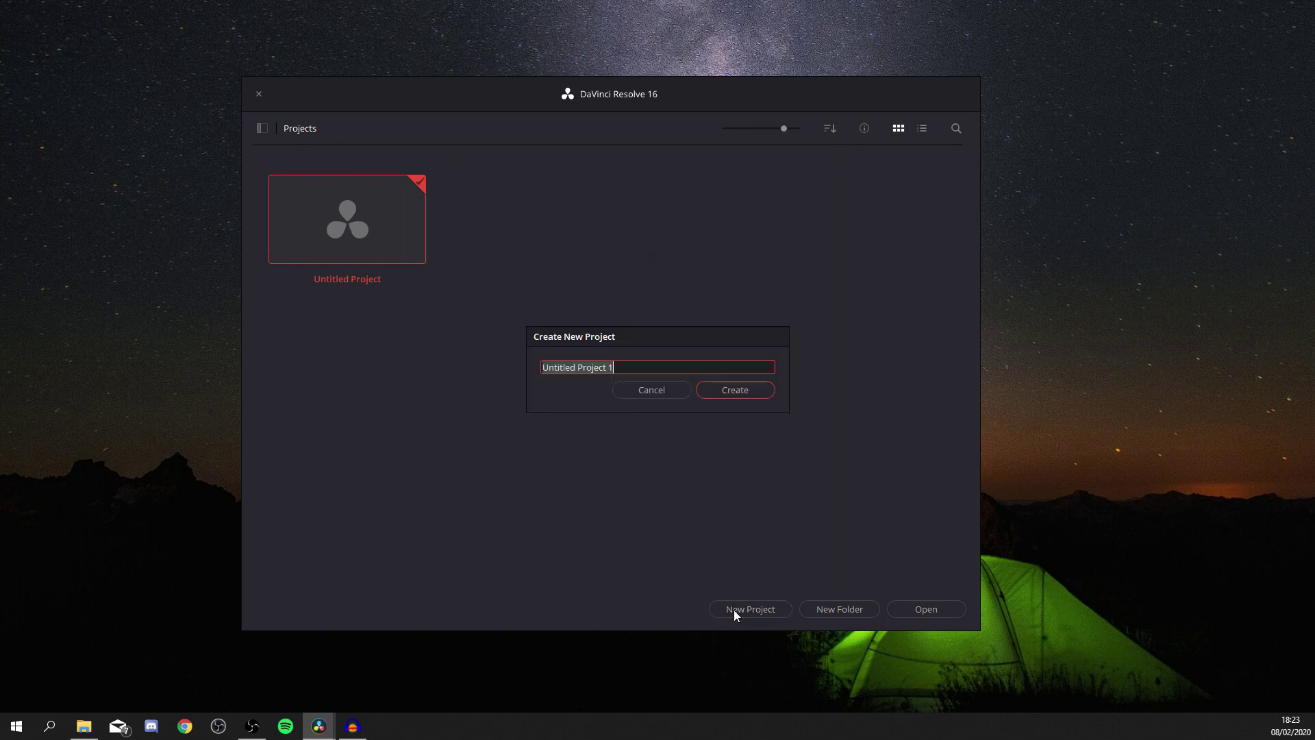
pyautogui.write('YouT')
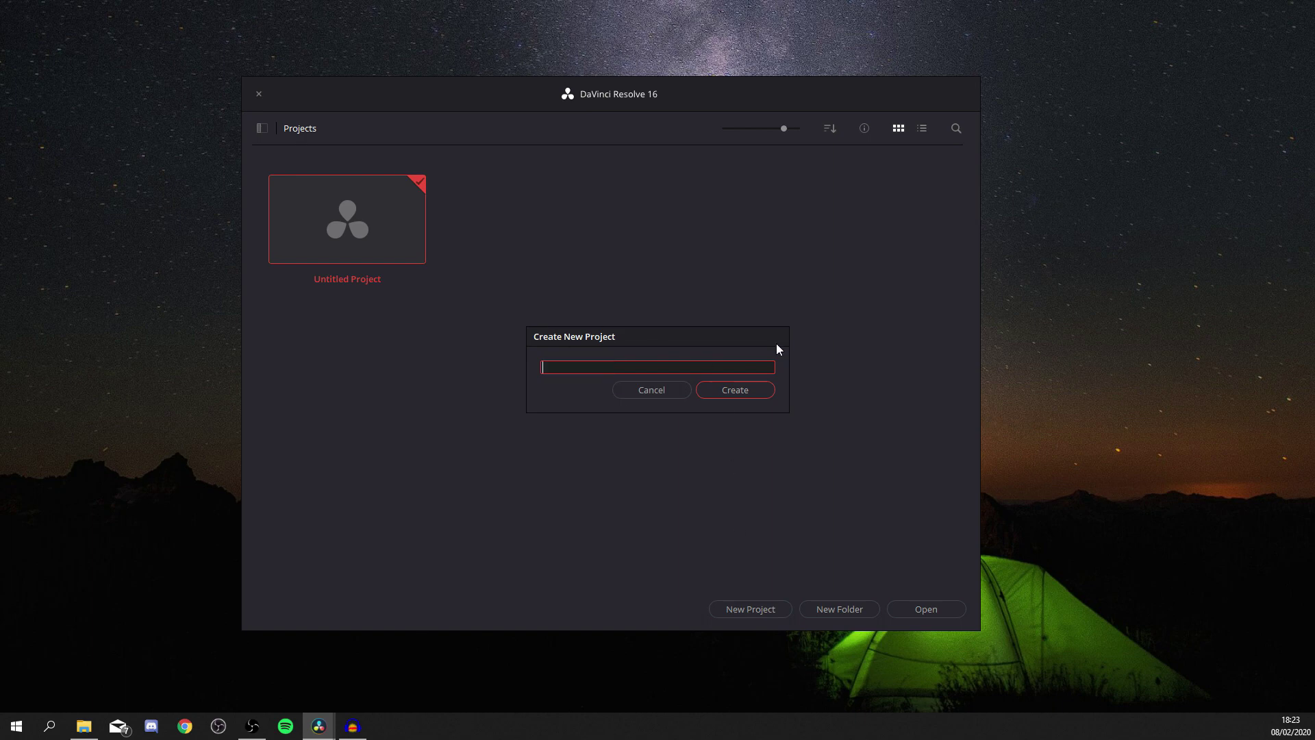
pyautogui.write('ube')
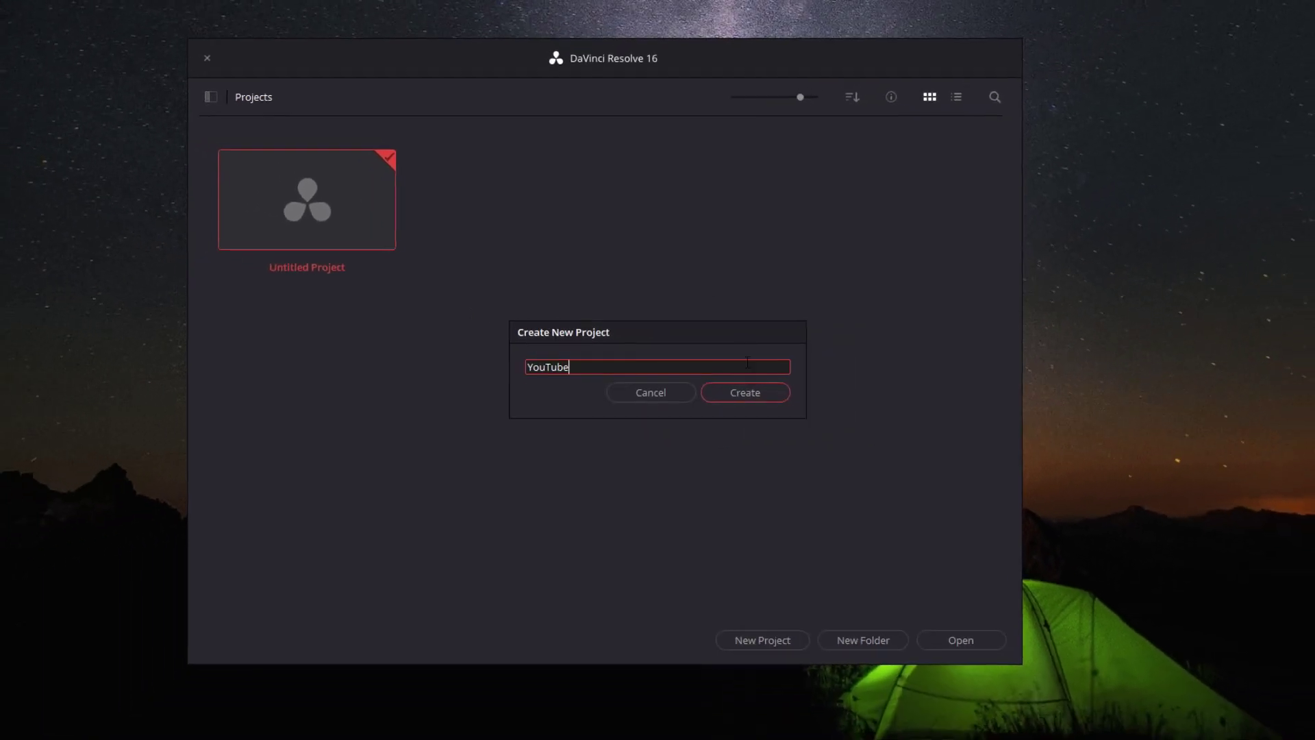
pyautogui.click(744, 392)
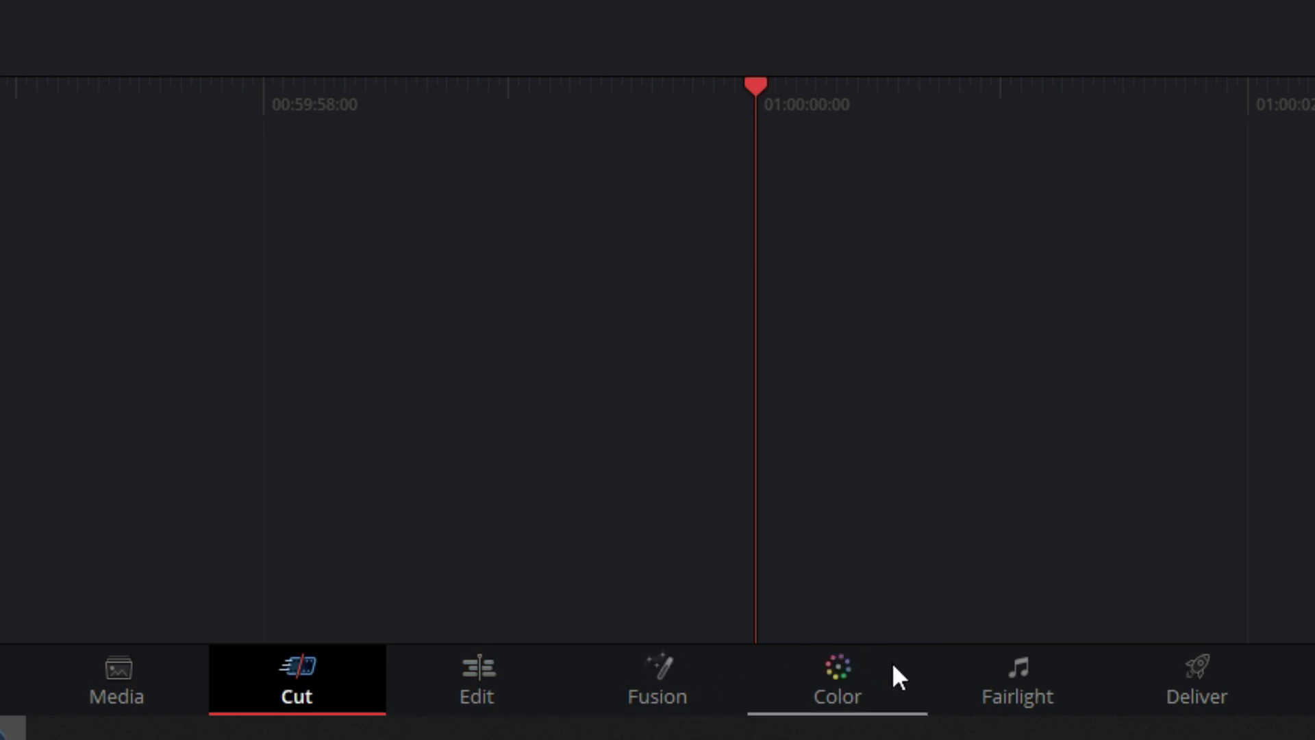
# - Look through the Media, Cut, Edit, Fusion, Color, Fairlight and Deliver pages, trying a small bend of the custom curve in Color
pyautogui.click(162, 685)
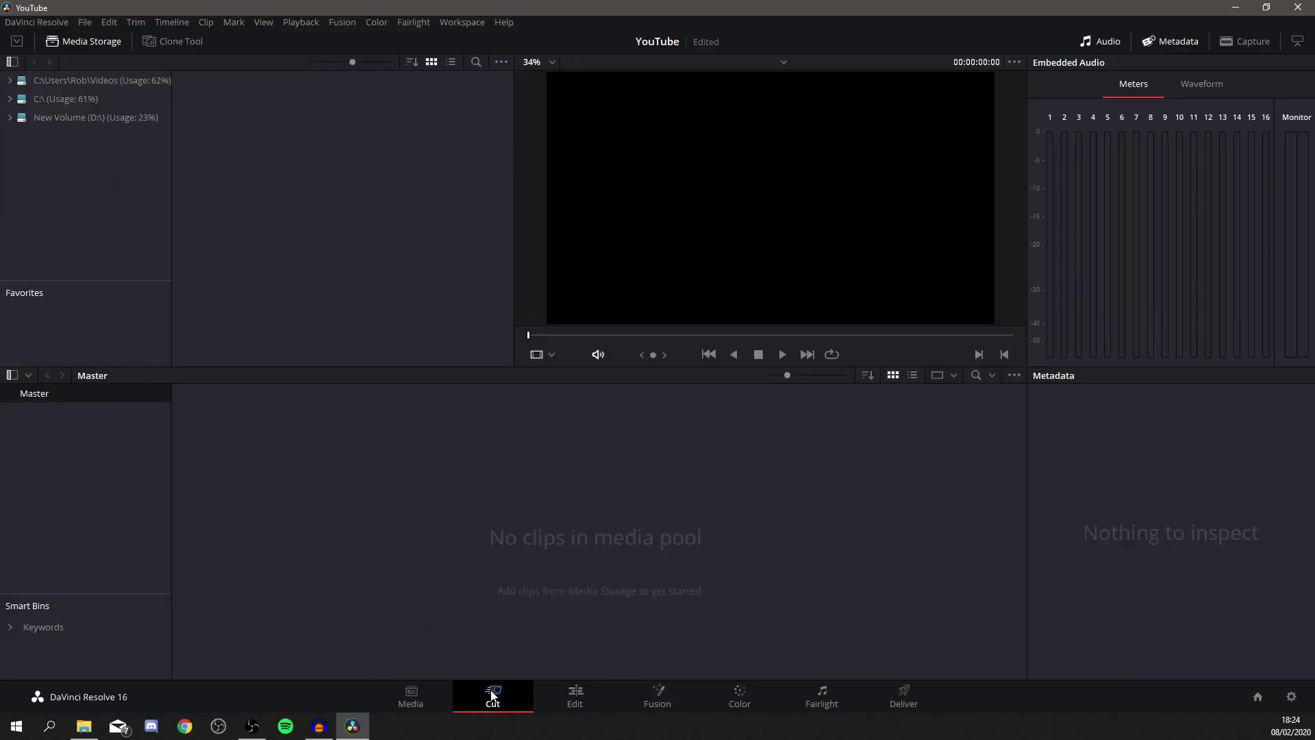
pyautogui.click(492, 692)
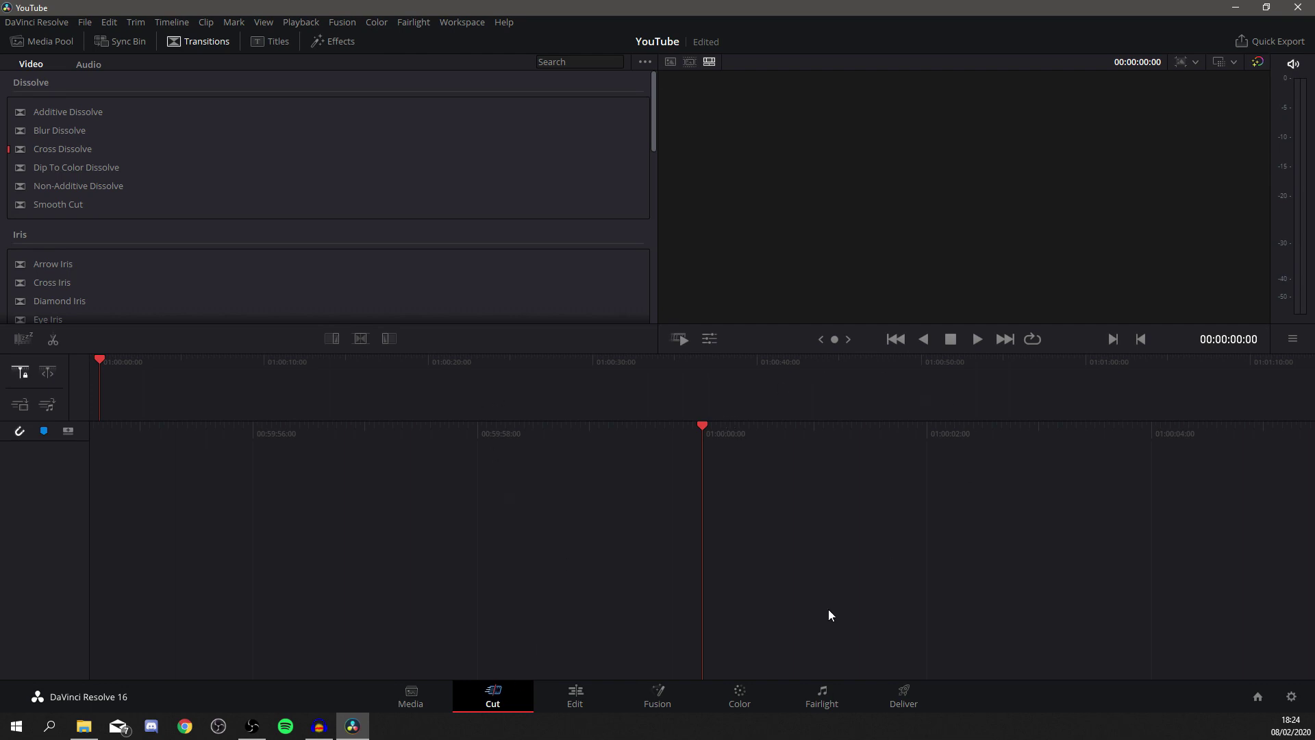
pyautogui.click(575, 695)
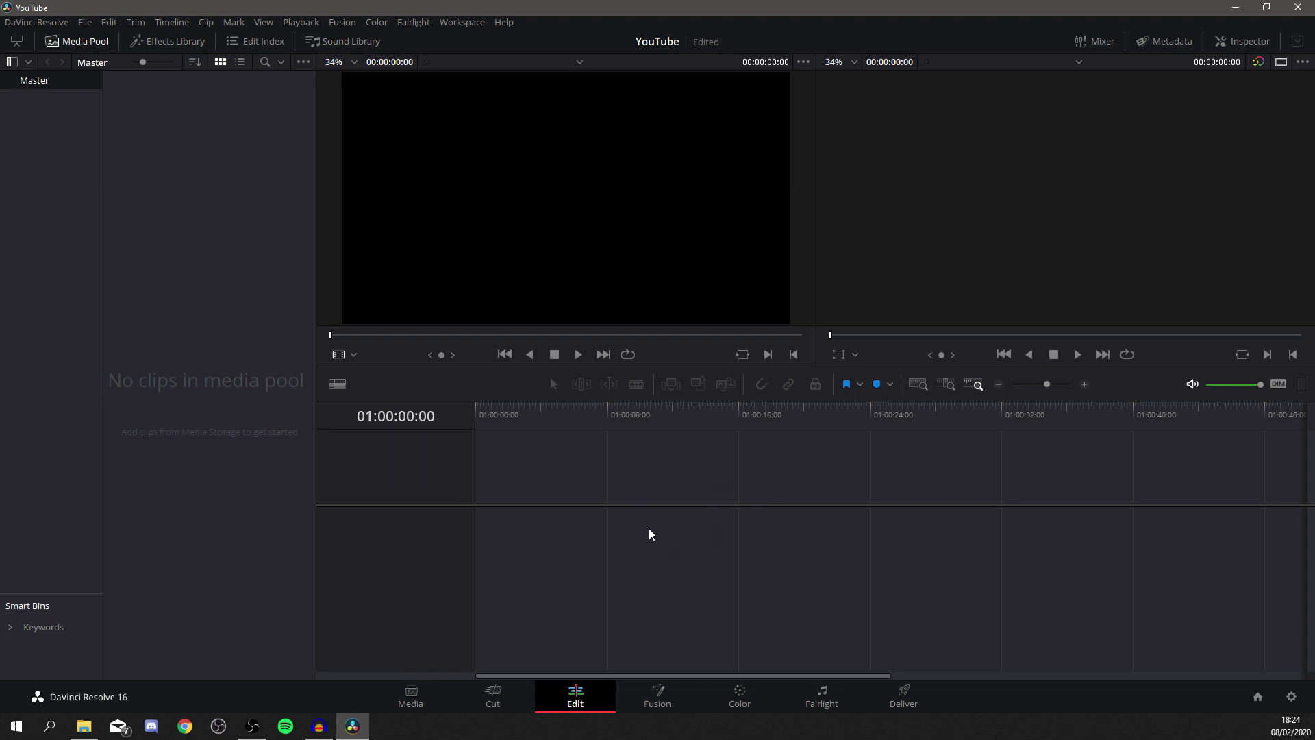
pyautogui.click(667, 706)
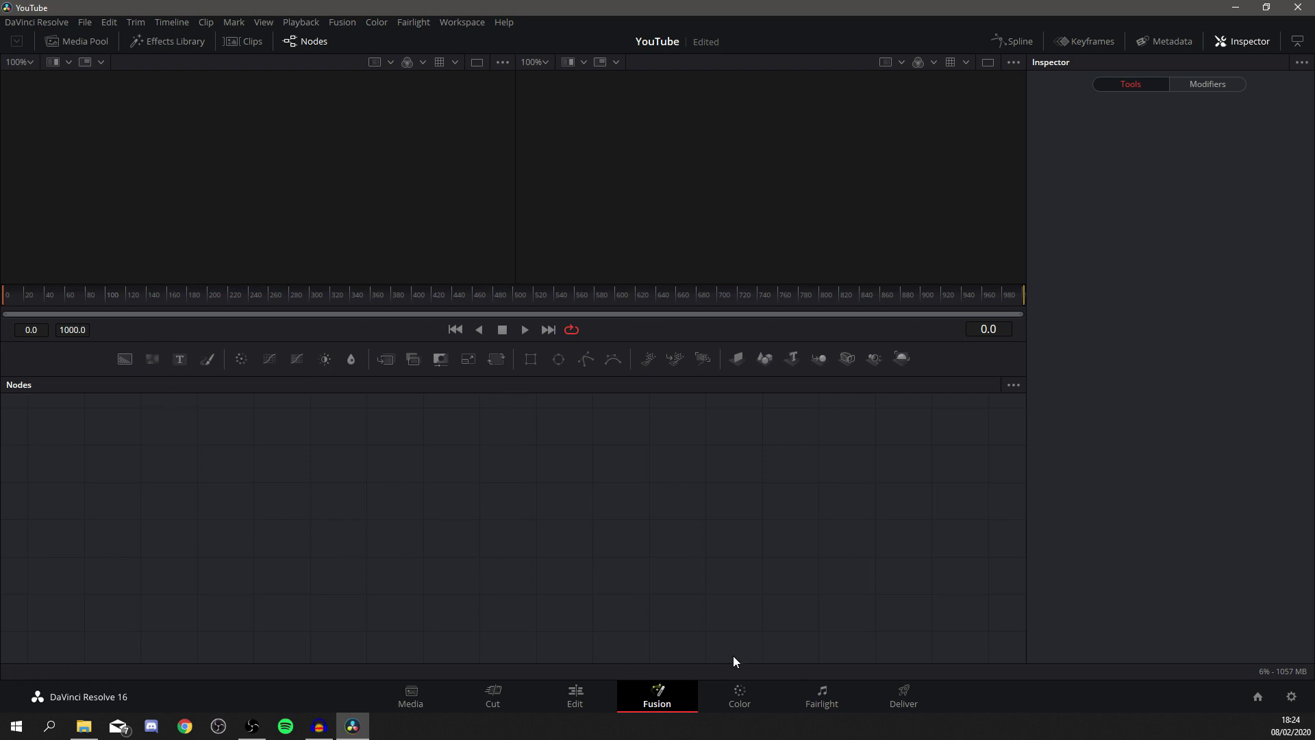
pyautogui.click(742, 685)
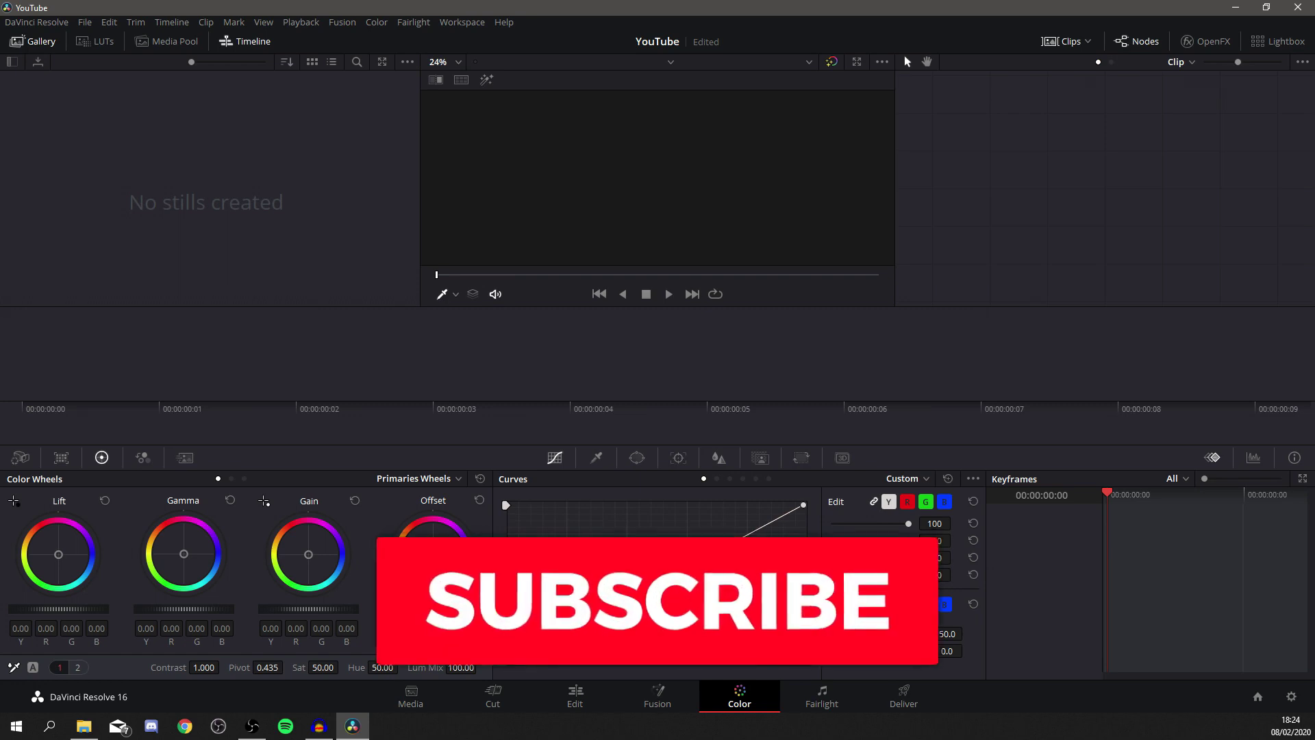
pyautogui.moveTo(706, 558); pyautogui.dragTo(623, 603)
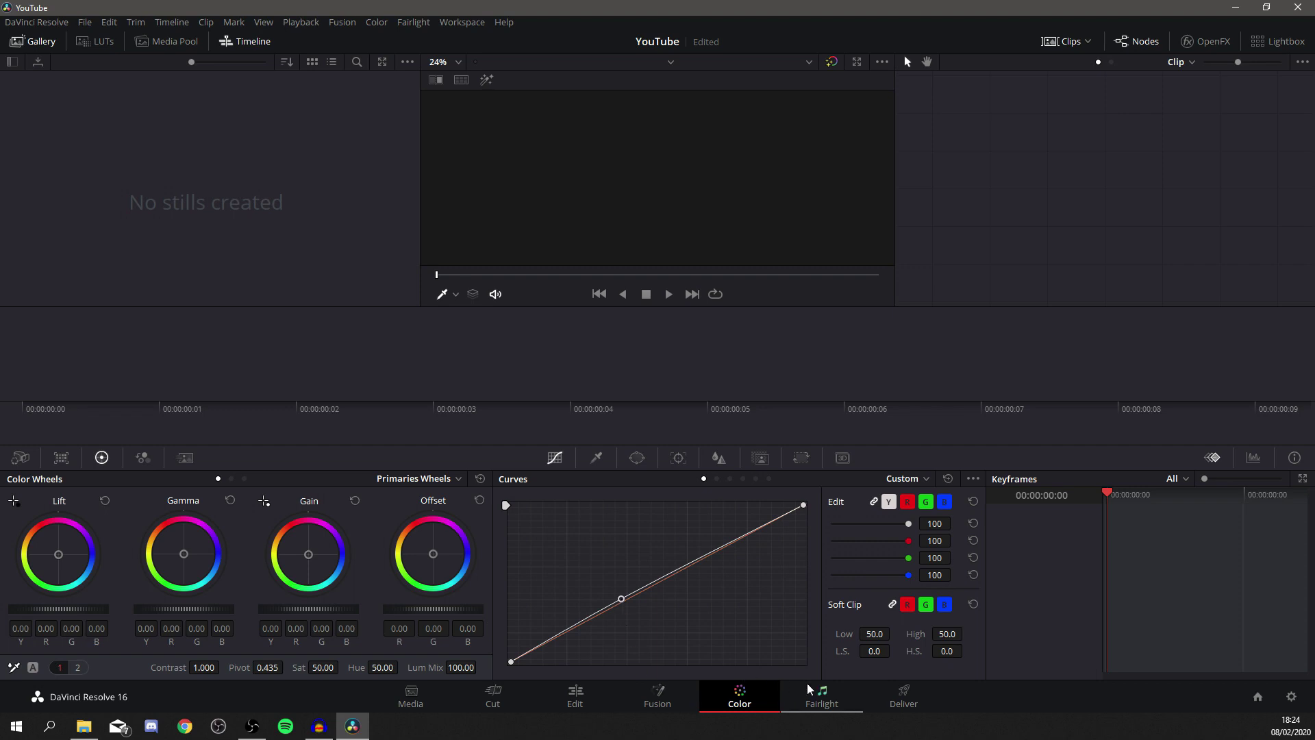
pyautogui.click(822, 702)
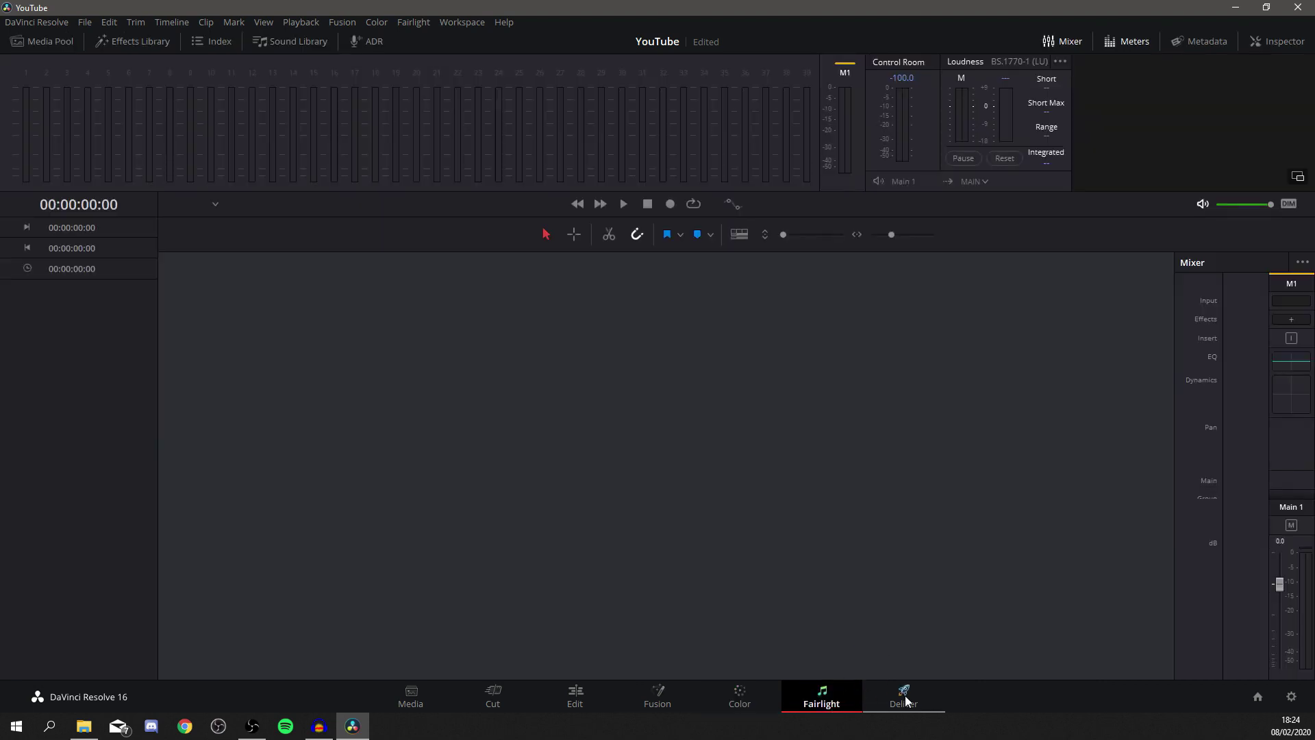
pyautogui.click(906, 695)
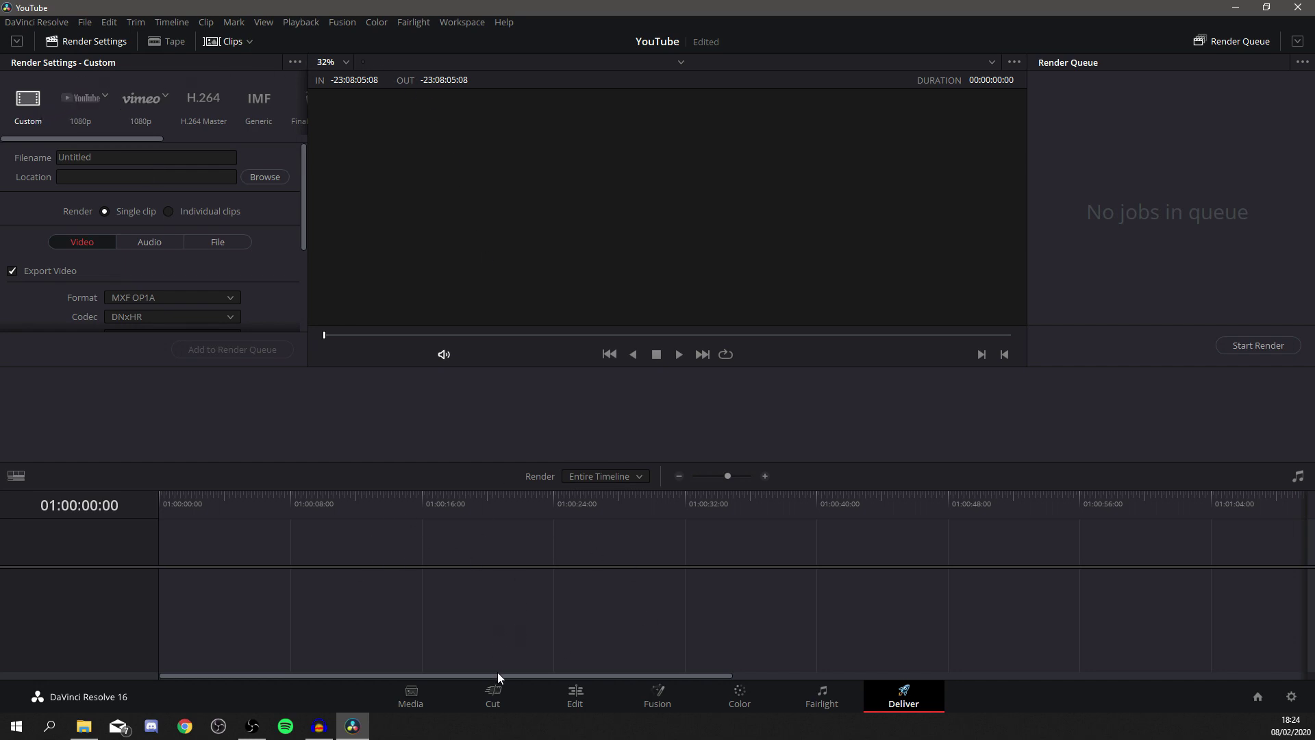
# - Add the video clip from File Explorer to the Cut page timeline and change the project frame rate to match it
pyautogui.click(494, 695)
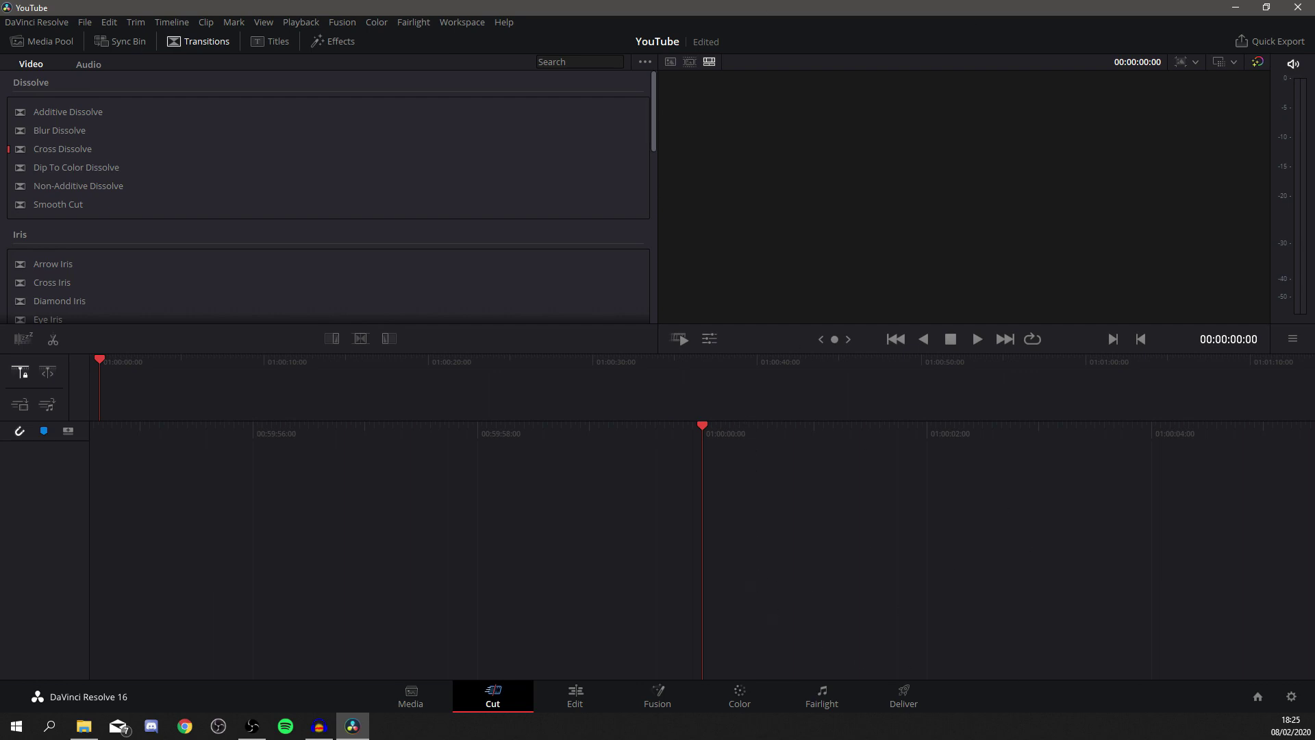
pyautogui.press('super+e')
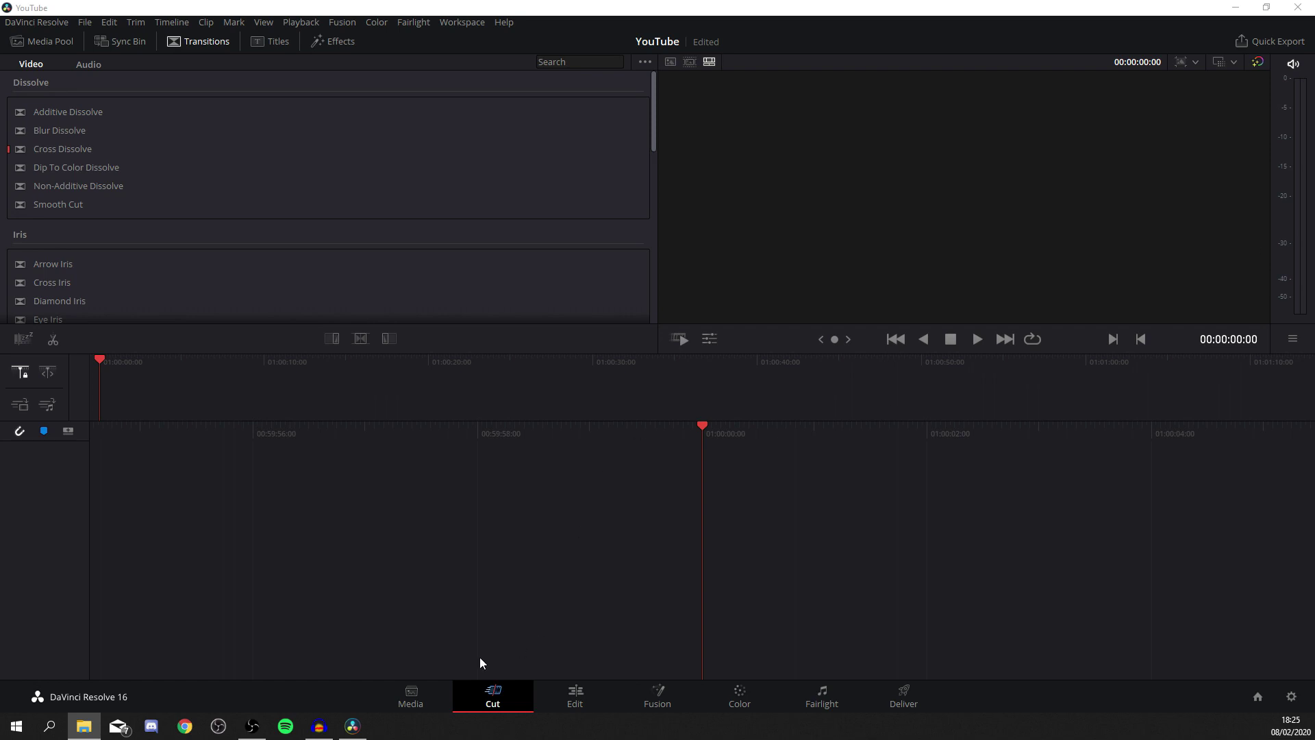
pyautogui.click(418, 696)
pyautogui.click(488, 705)
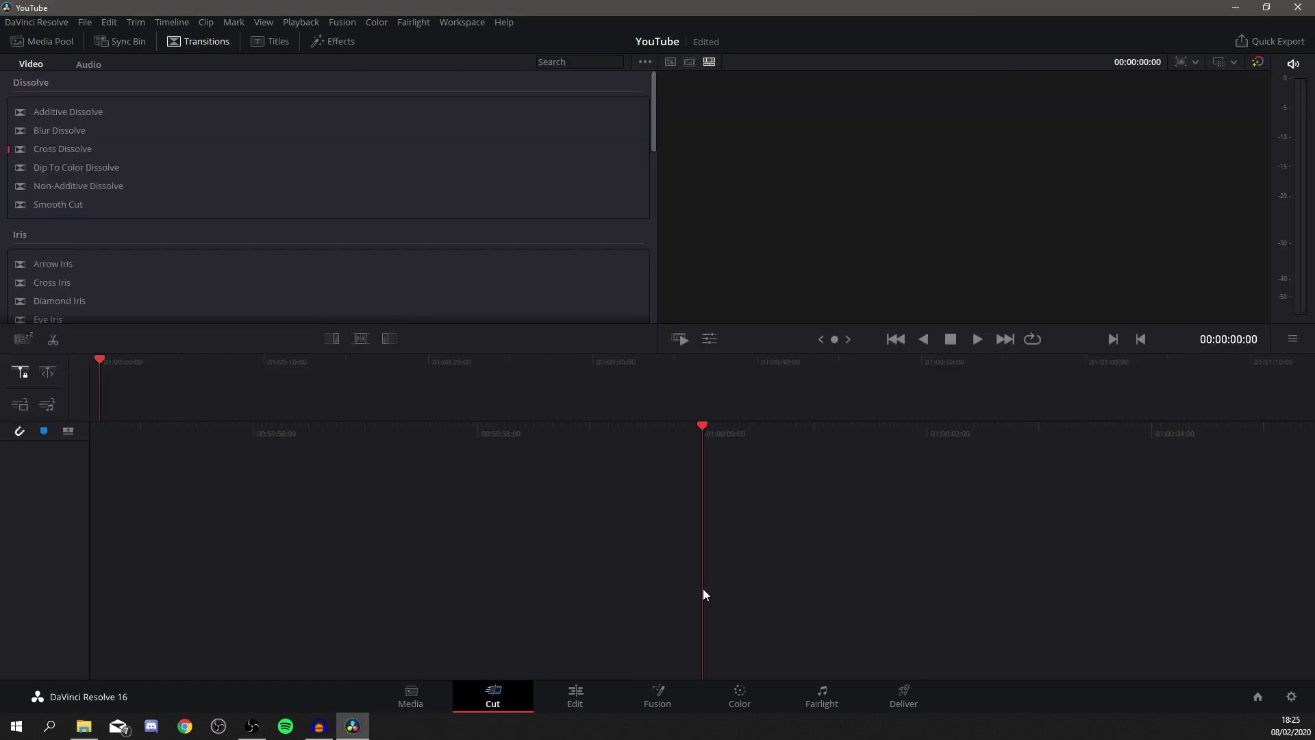
pyautogui.press('super+e')
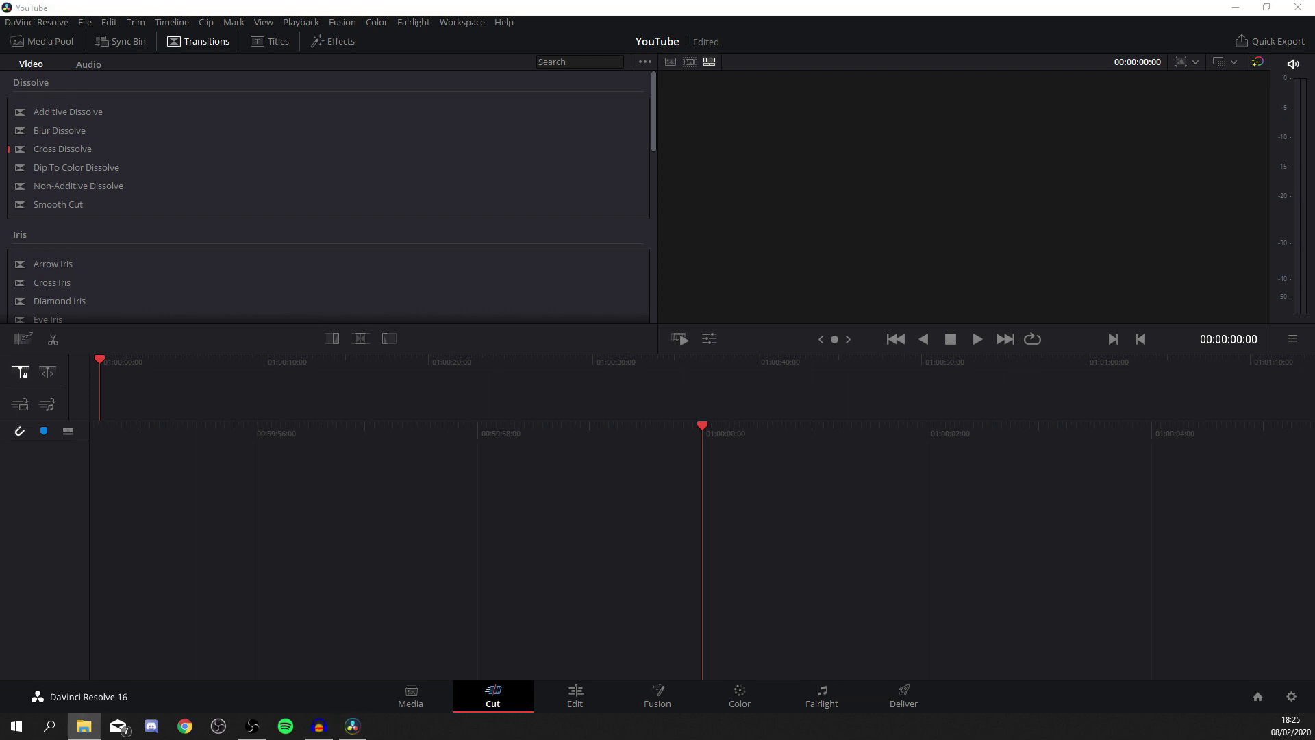
pyautogui.moveTo(1082, 306); pyautogui.dragTo(747, 628)
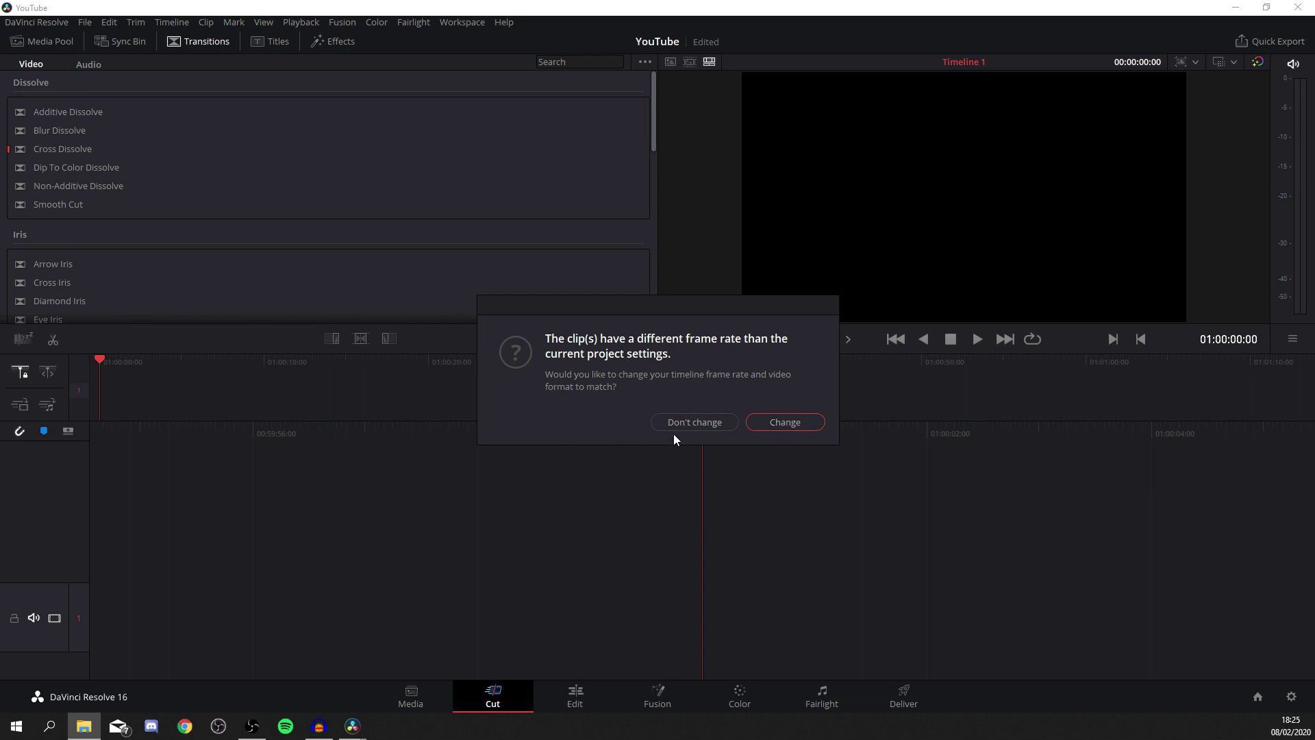
pyautogui.click(786, 423)
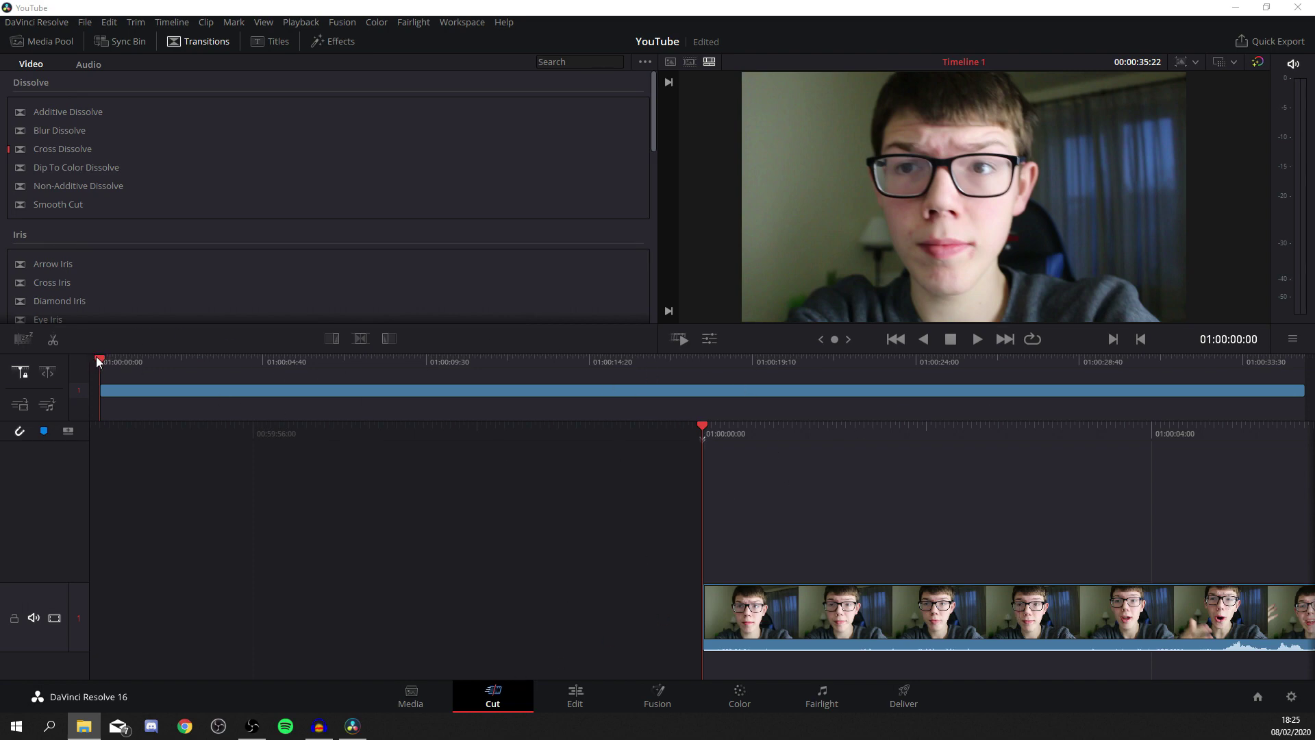
# - Split the clip at 01:00:04:30, where the talking starts, and delete the section before the cut
pyautogui.click(124, 355)
pyautogui.moveTo(125, 350); pyautogui.dragTo(121, 396)
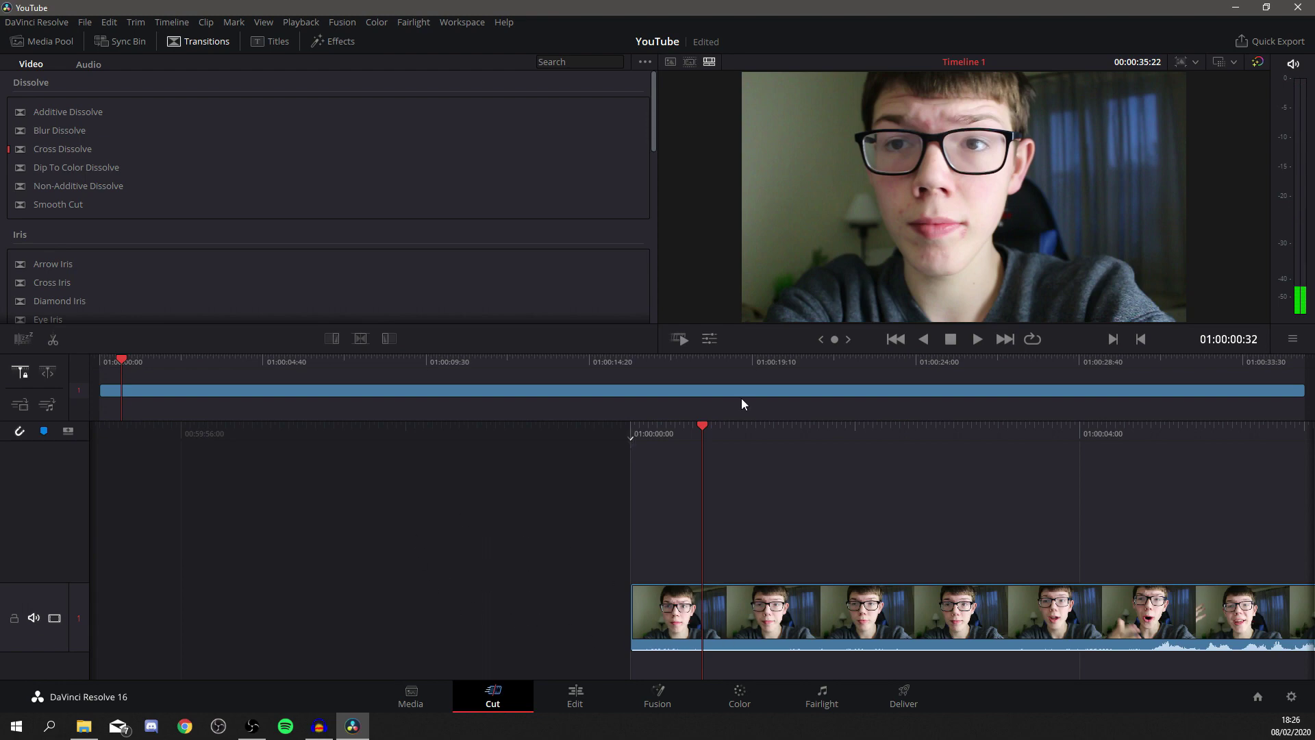
pyautogui.moveTo(120, 359); pyautogui.dragTo(146, 357)
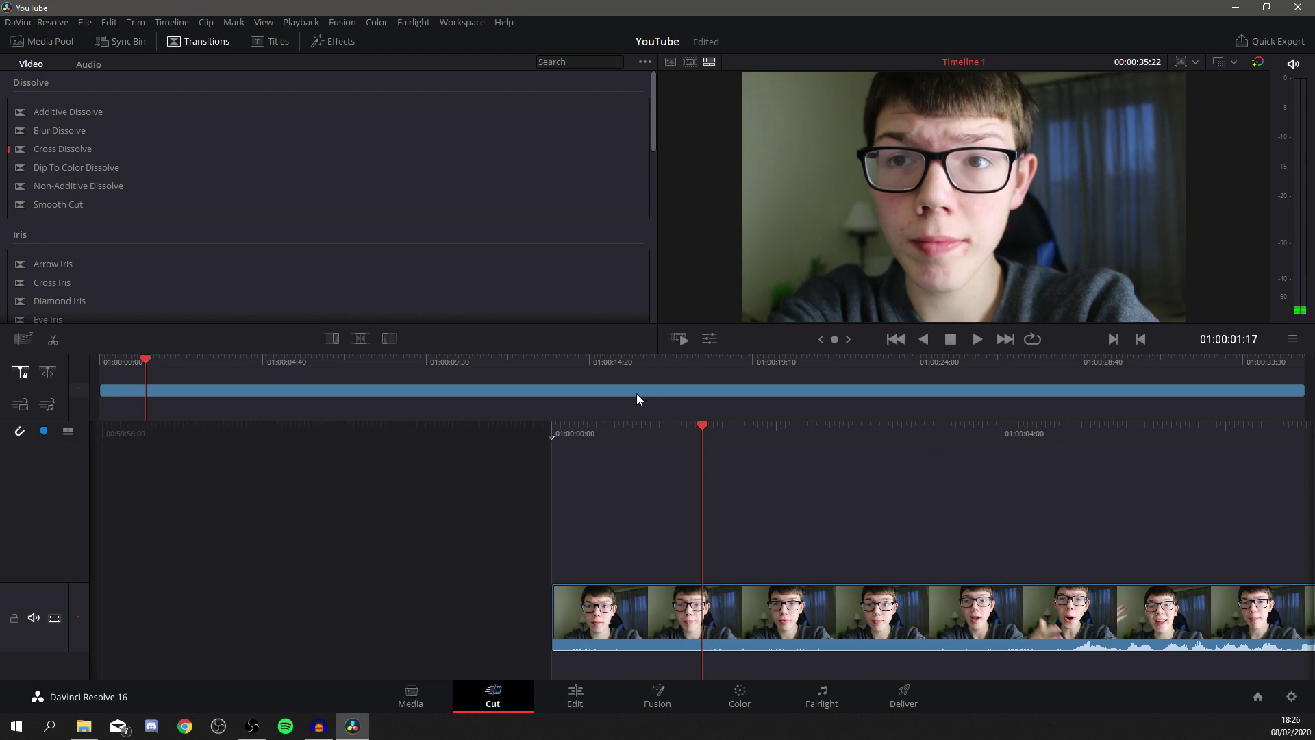
pyautogui.moveTo(694, 428); pyautogui.dragTo(325, 430)
pyautogui.press('Left')
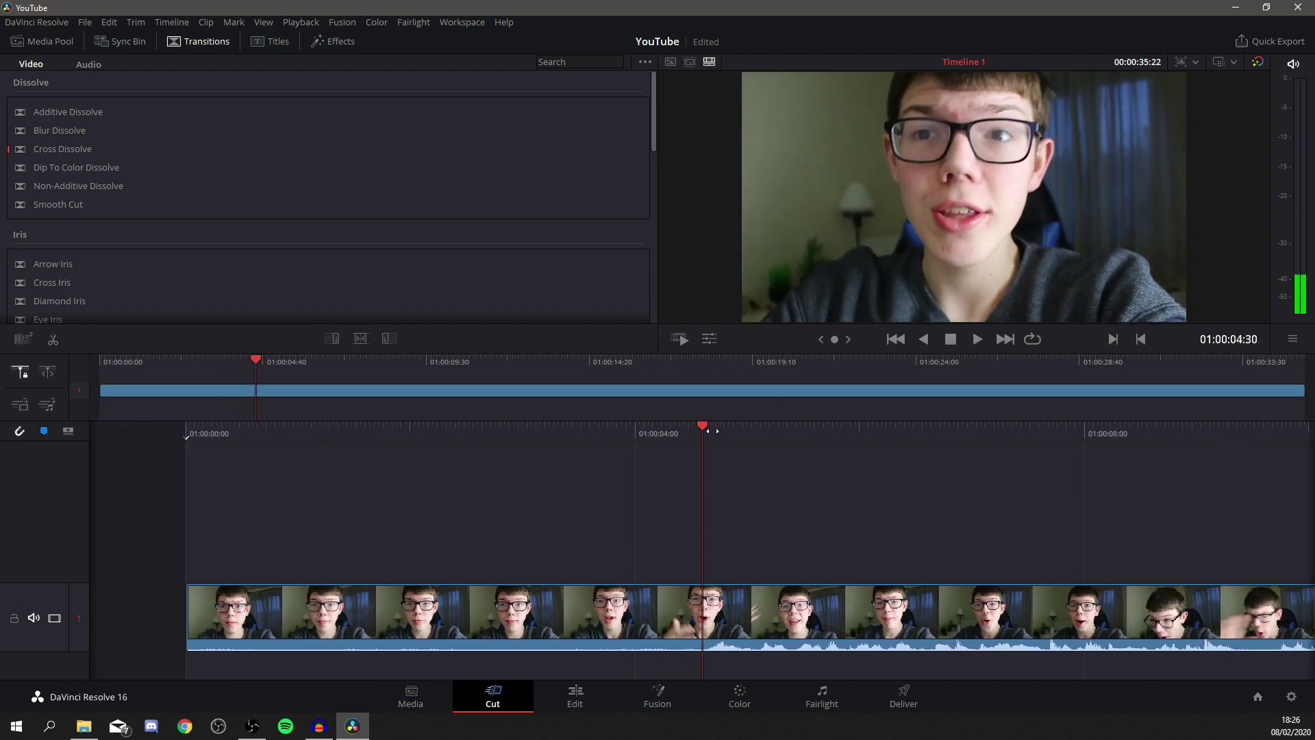
pyautogui.moveTo(709, 425)
pyautogui.mouseDown()
pyautogui.moveTo(837, 432)
pyautogui.moveTo(770, 450)
pyautogui.moveTo(704, 447)
pyautogui.mouseUp()
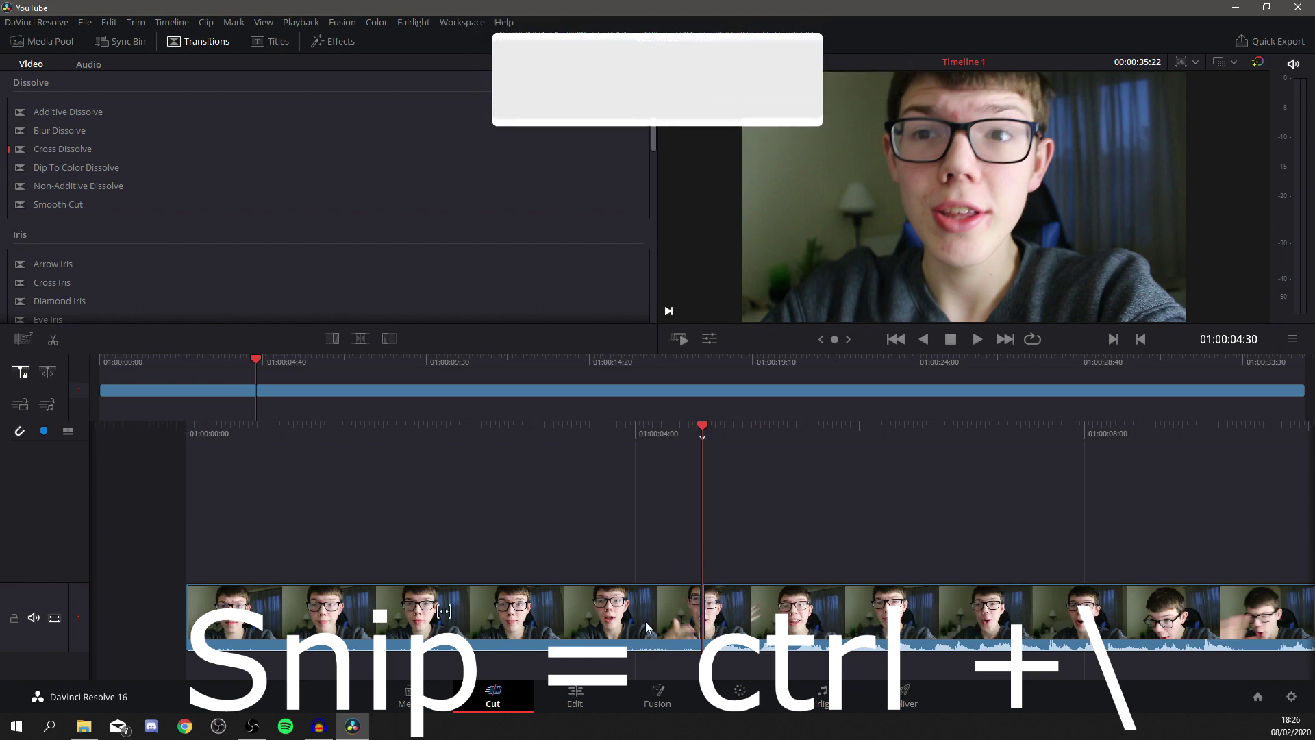
pyautogui.click(677, 646)
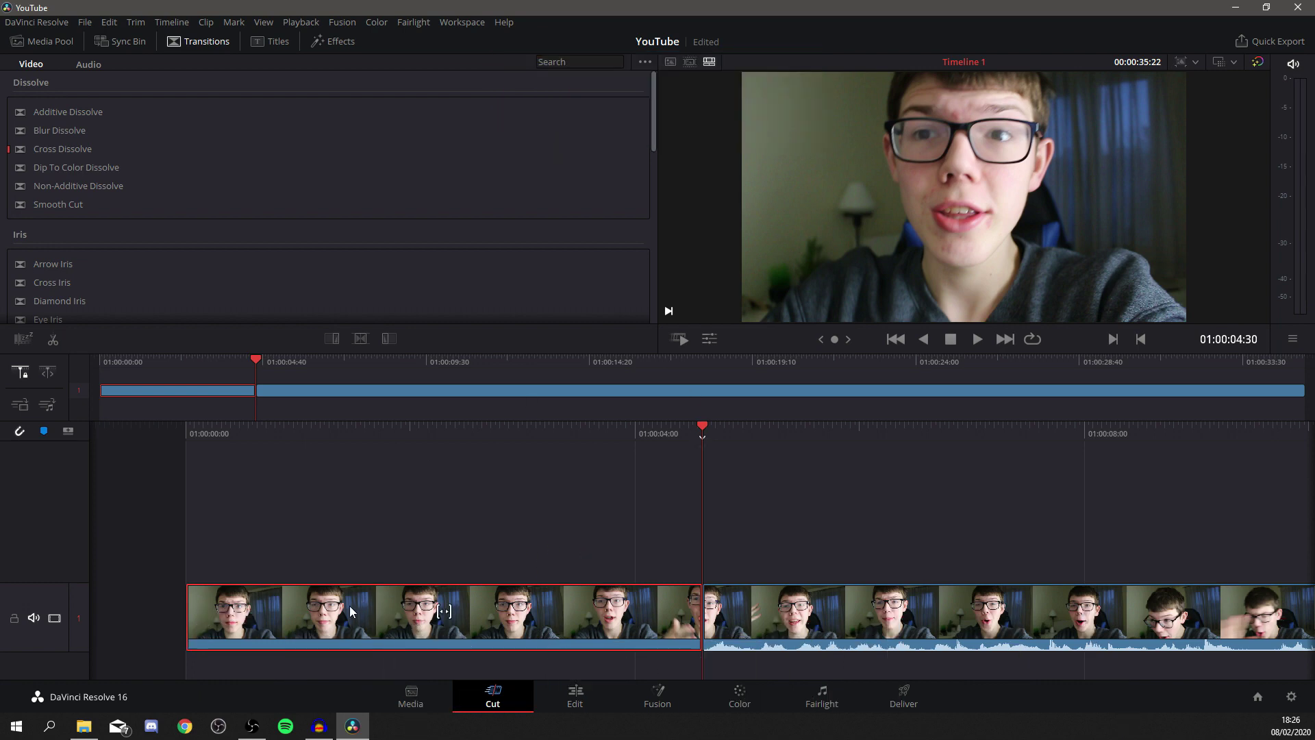
pyautogui.press('Delete')
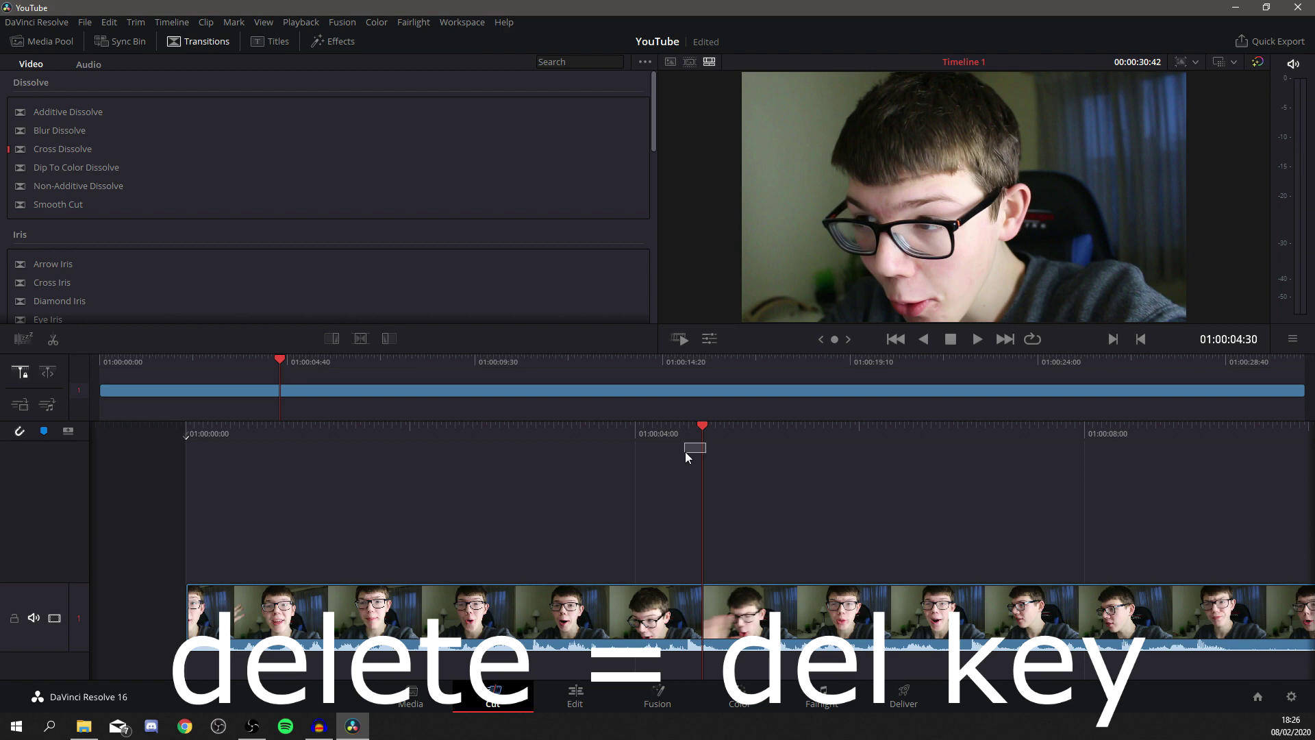
# - Play the timeline from its beginning to check the trimmed opening
pyautogui.press('Home')
pyautogui.press('space')
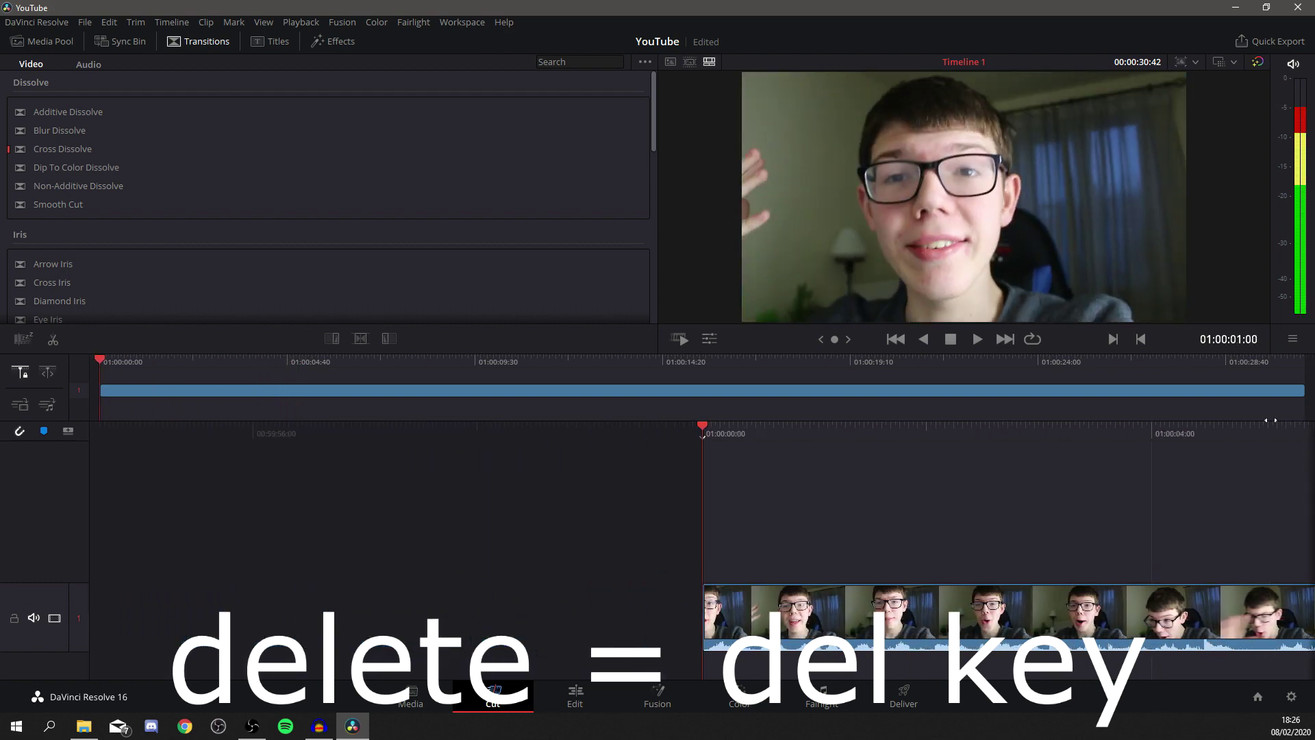
pyautogui.press('space')
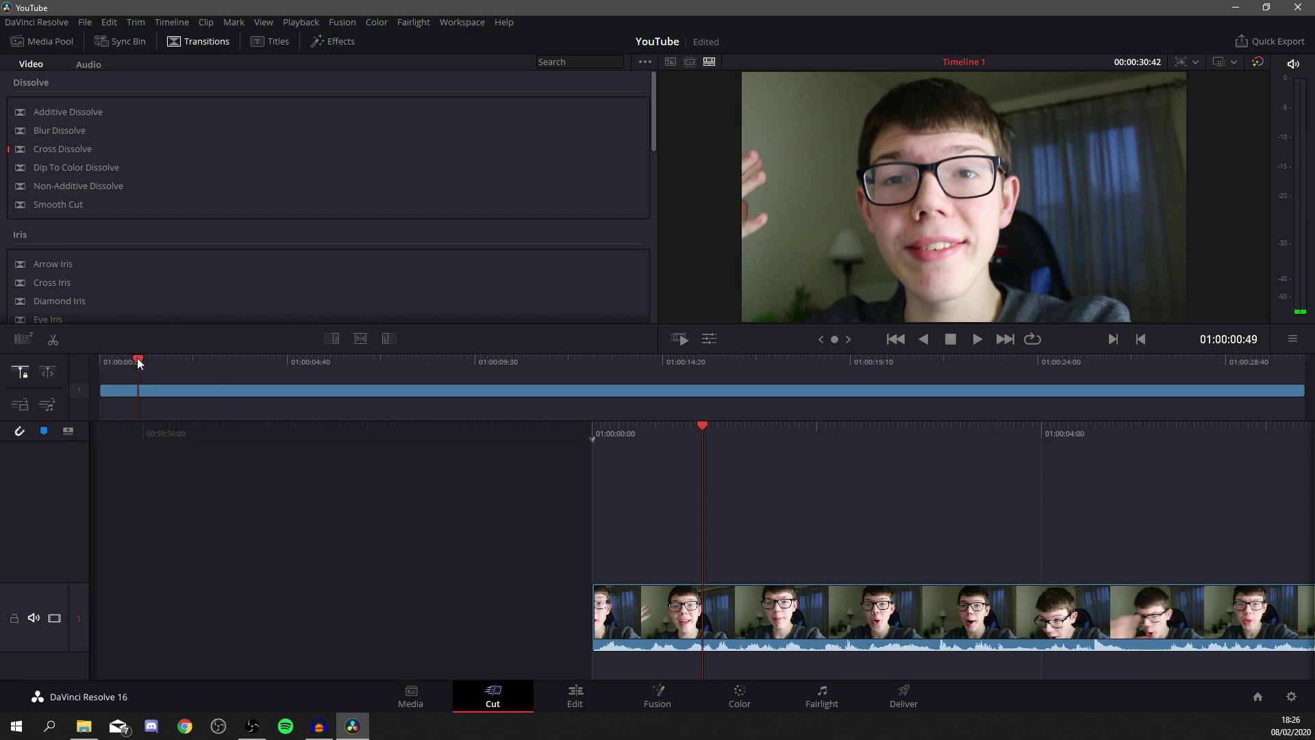
# - Split the clip at 01:00:28:47, where the talking ends, and delete the section after the cut
pyautogui.moveTo(137, 356); pyautogui.dragTo(1240, 343)
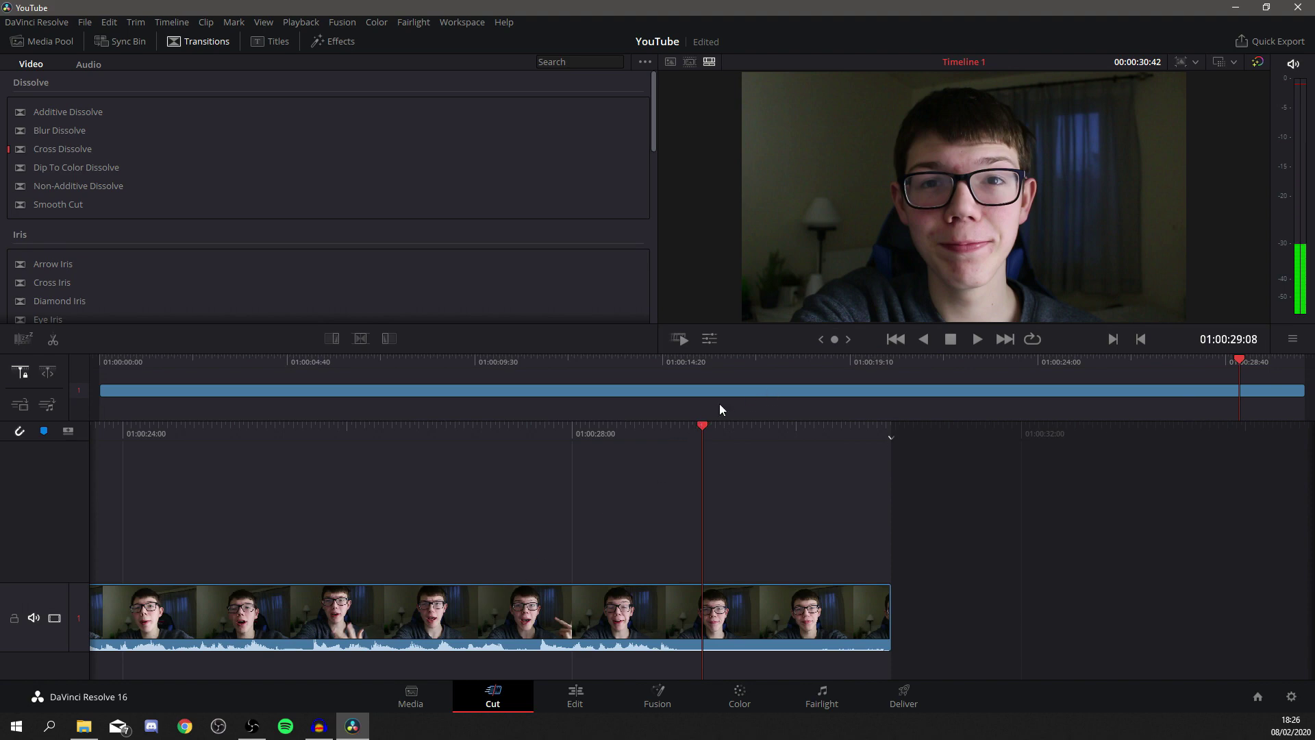
pyautogui.press('space')
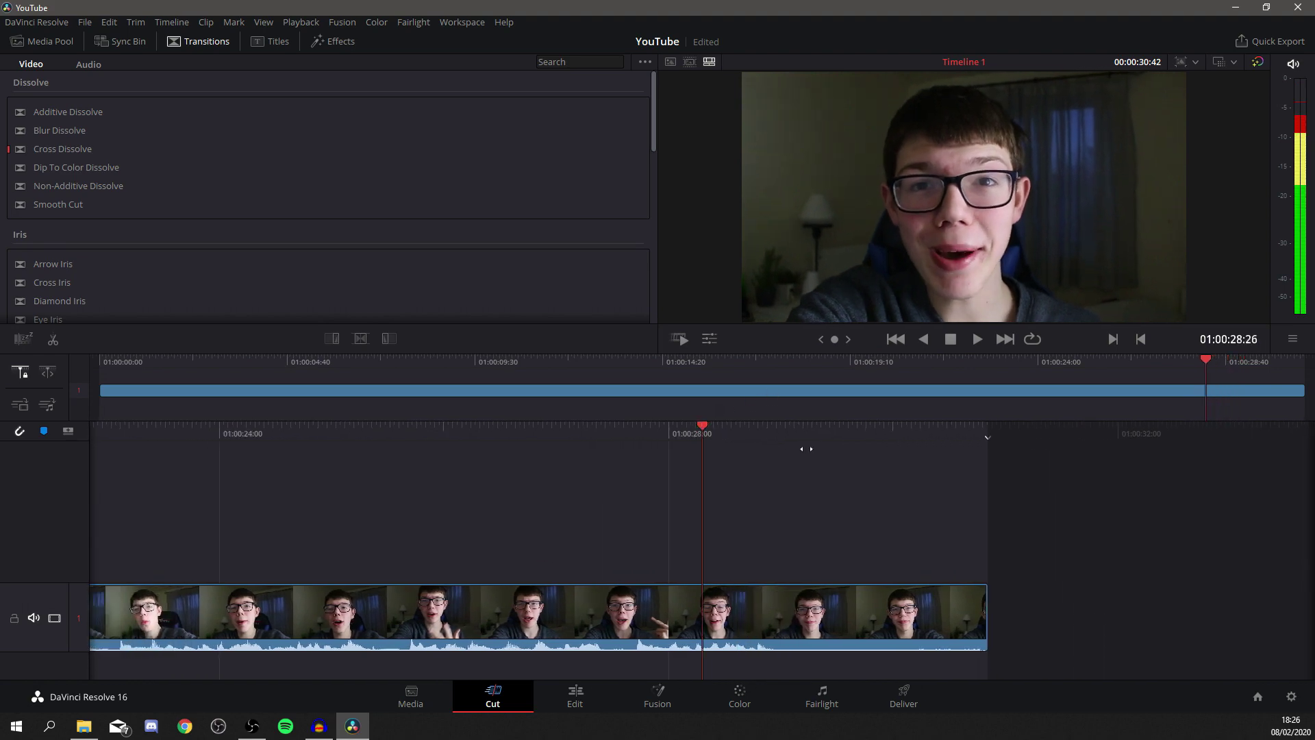
pyautogui.press('space')
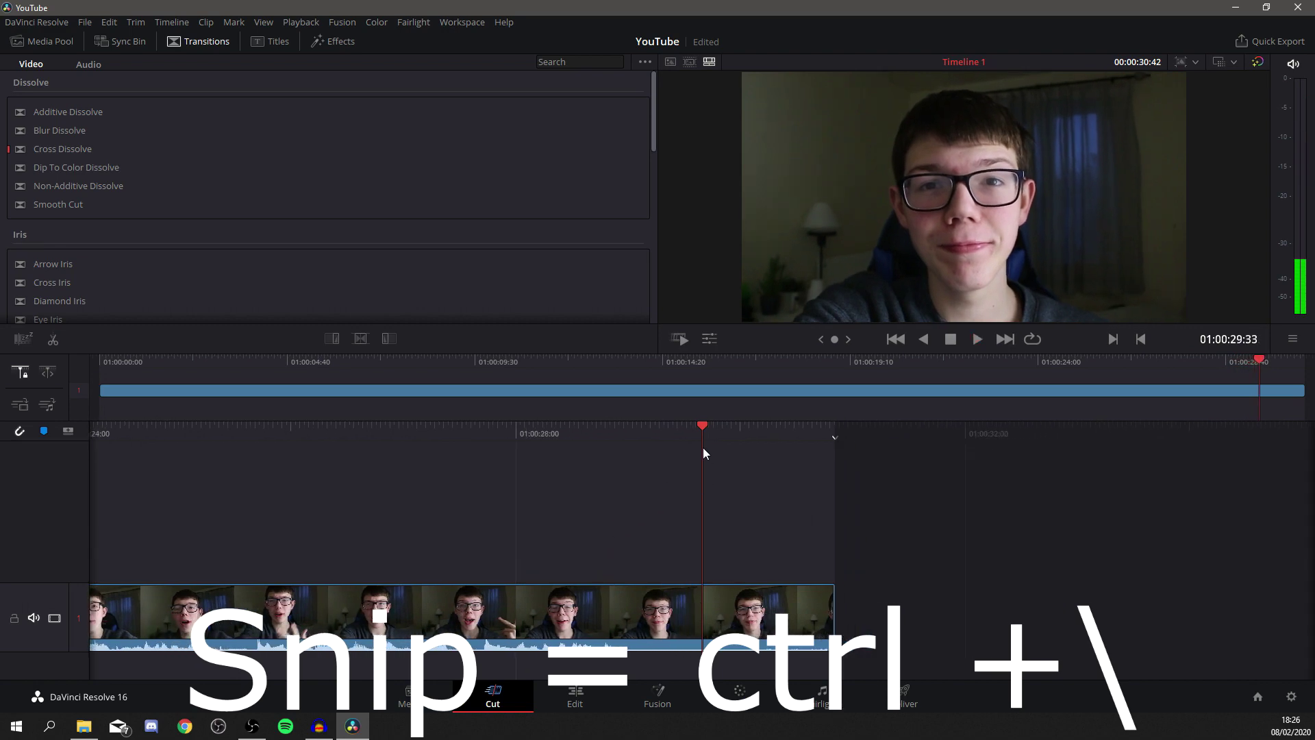
pyautogui.moveTo(719, 431); pyautogui.dragTo(761, 464)
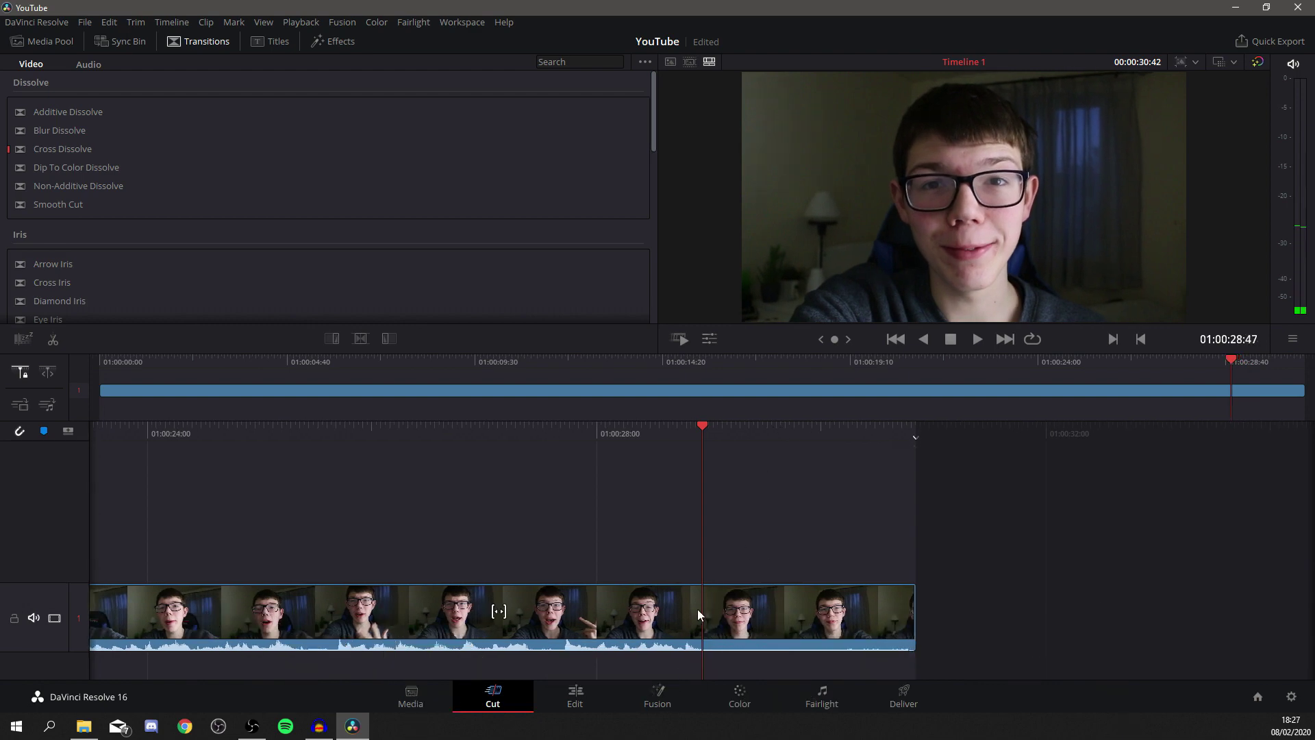
pyautogui.click(745, 629)
pyautogui.press('space')
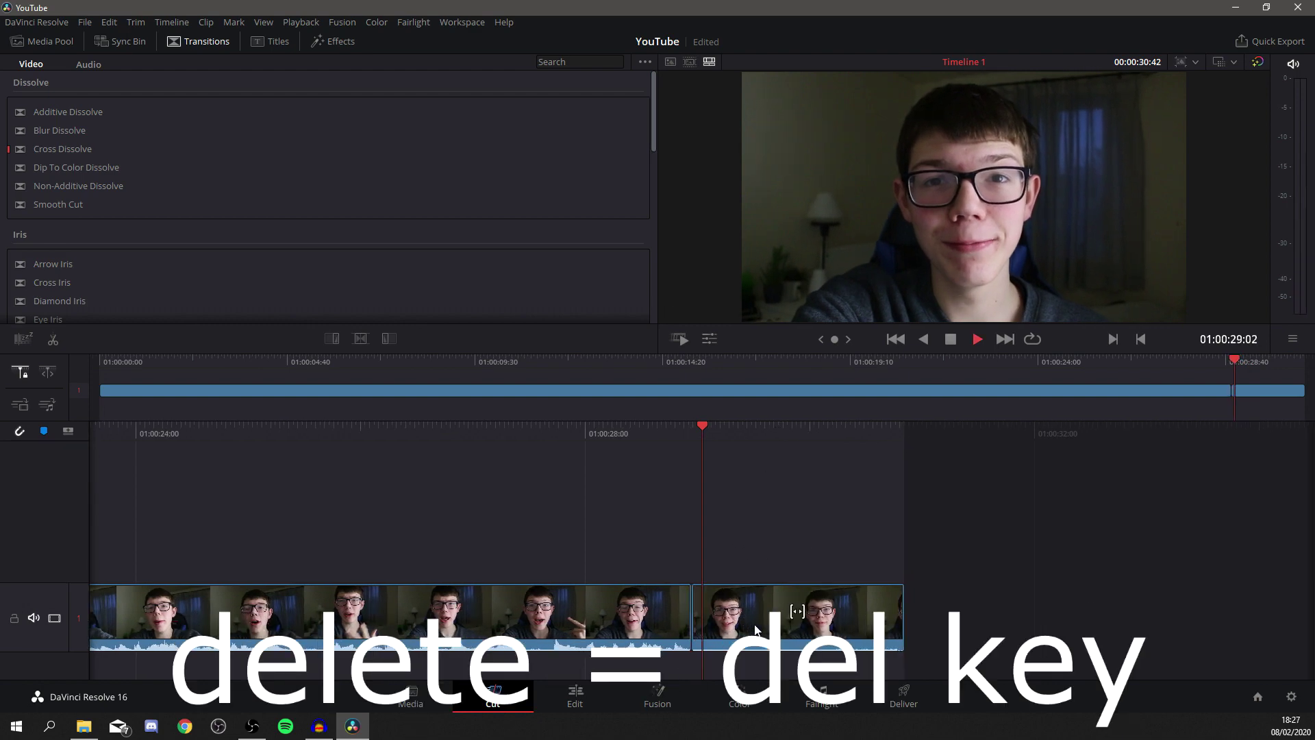
pyautogui.press('Delete')
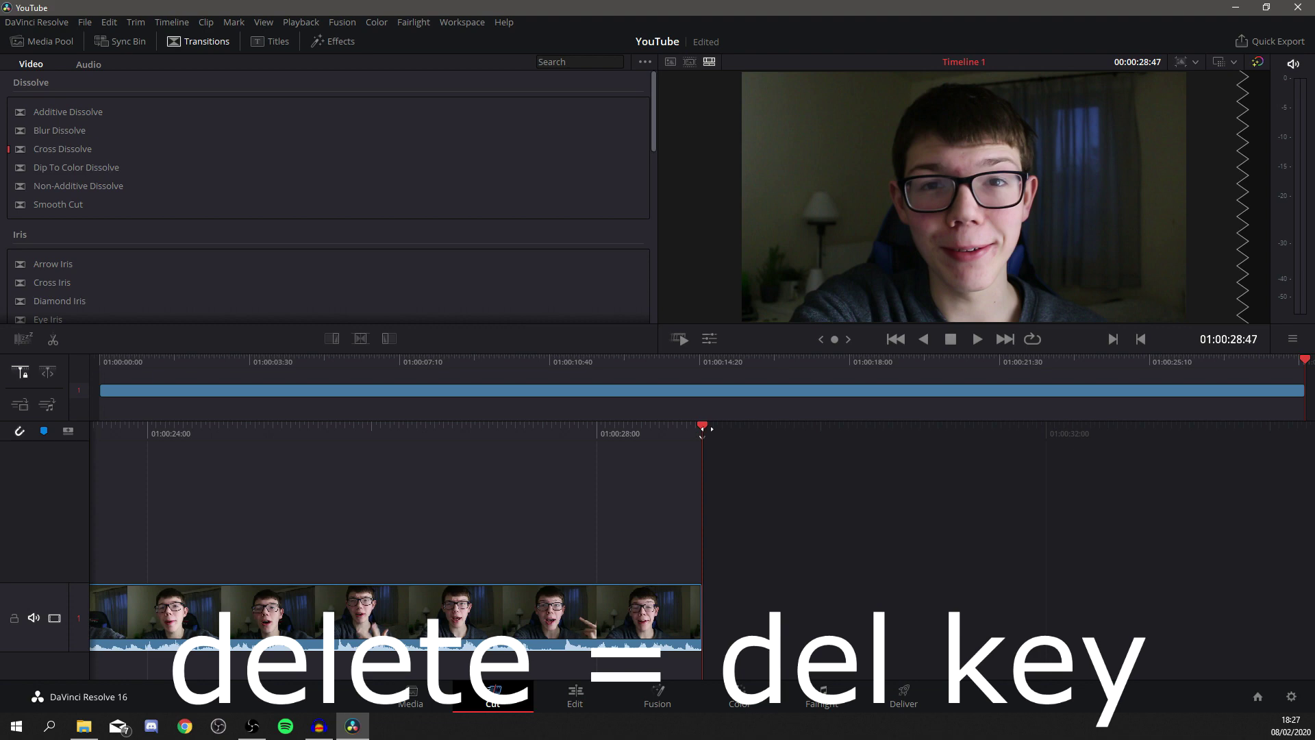
# - Split the clip at 01:00:12:06 and 01:00:15:40 and delete the silent pause between the two cuts
pyautogui.click(1219, 368)
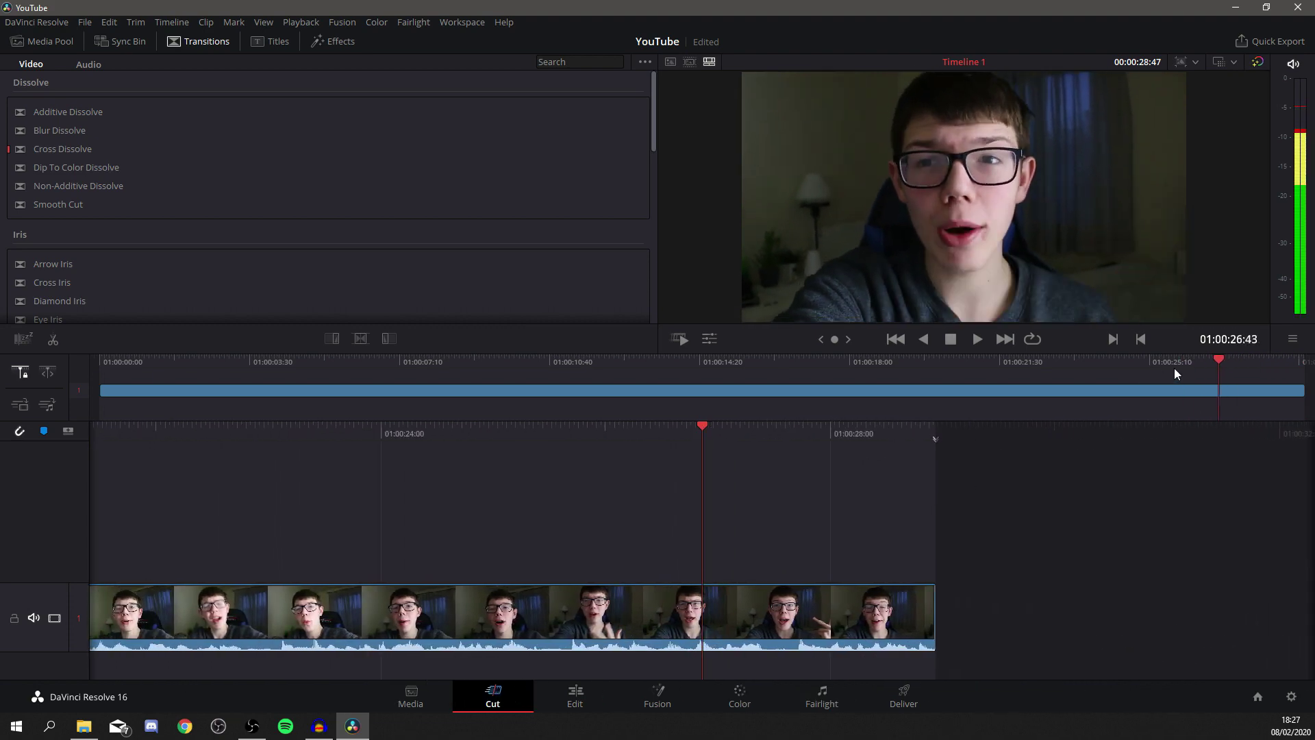
pyautogui.moveTo(1219, 359); pyautogui.dragTo(100, 363)
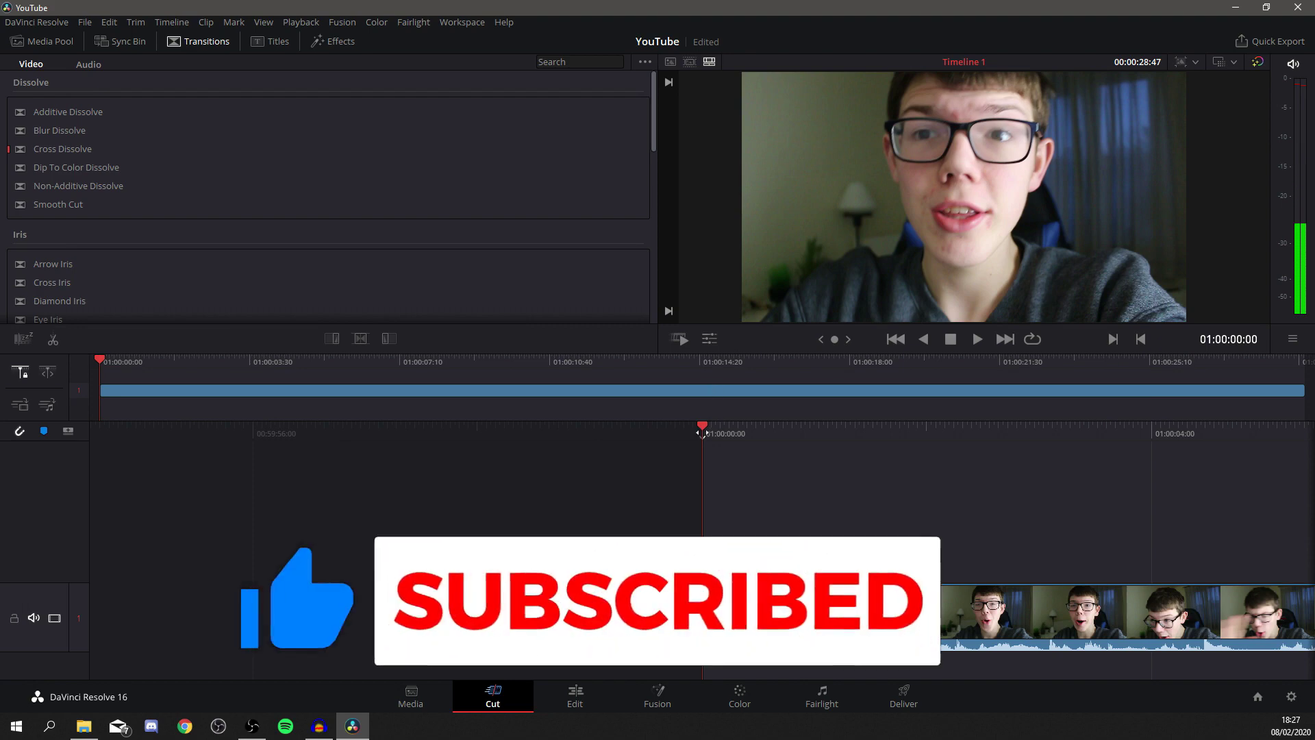
pyautogui.moveTo(685, 434); pyautogui.dragTo(168, 377)
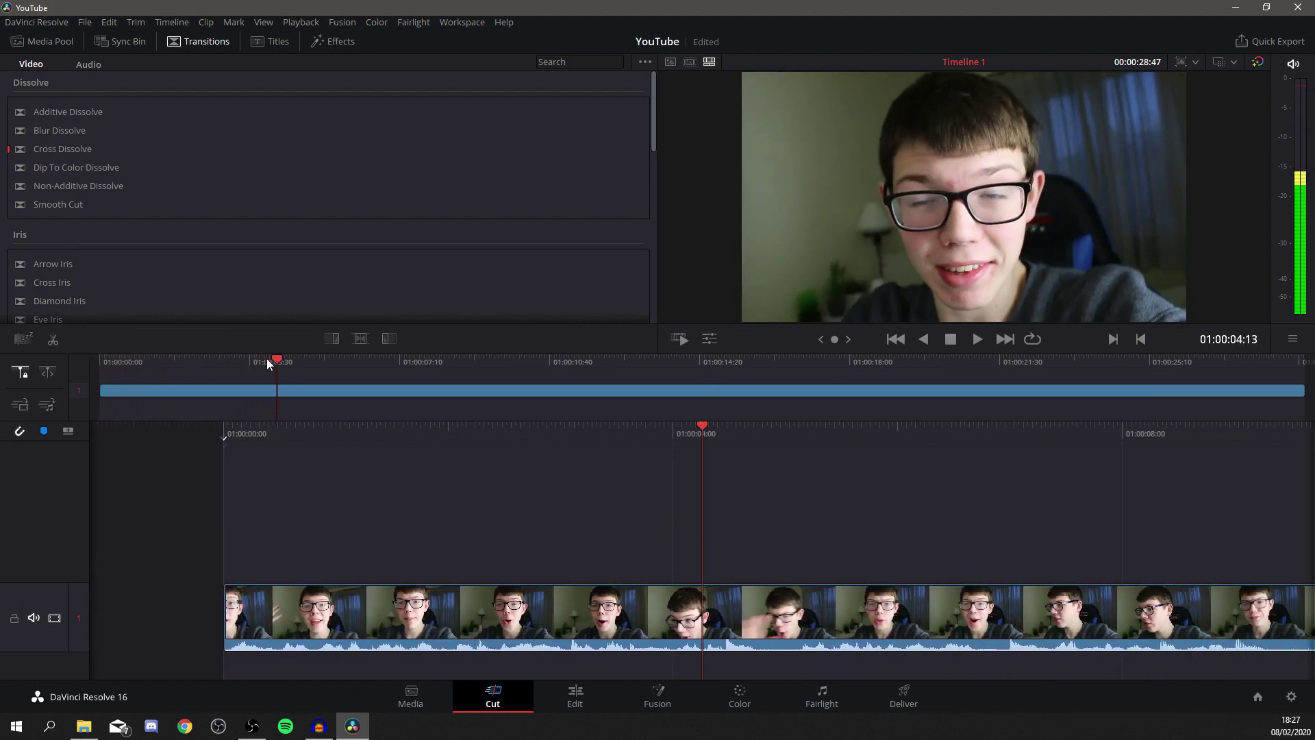
pyautogui.moveTo(273, 355); pyautogui.dragTo(469, 364)
pyautogui.click(555, 361)
pyautogui.moveTo(555, 362); pyautogui.dragTo(606, 412)
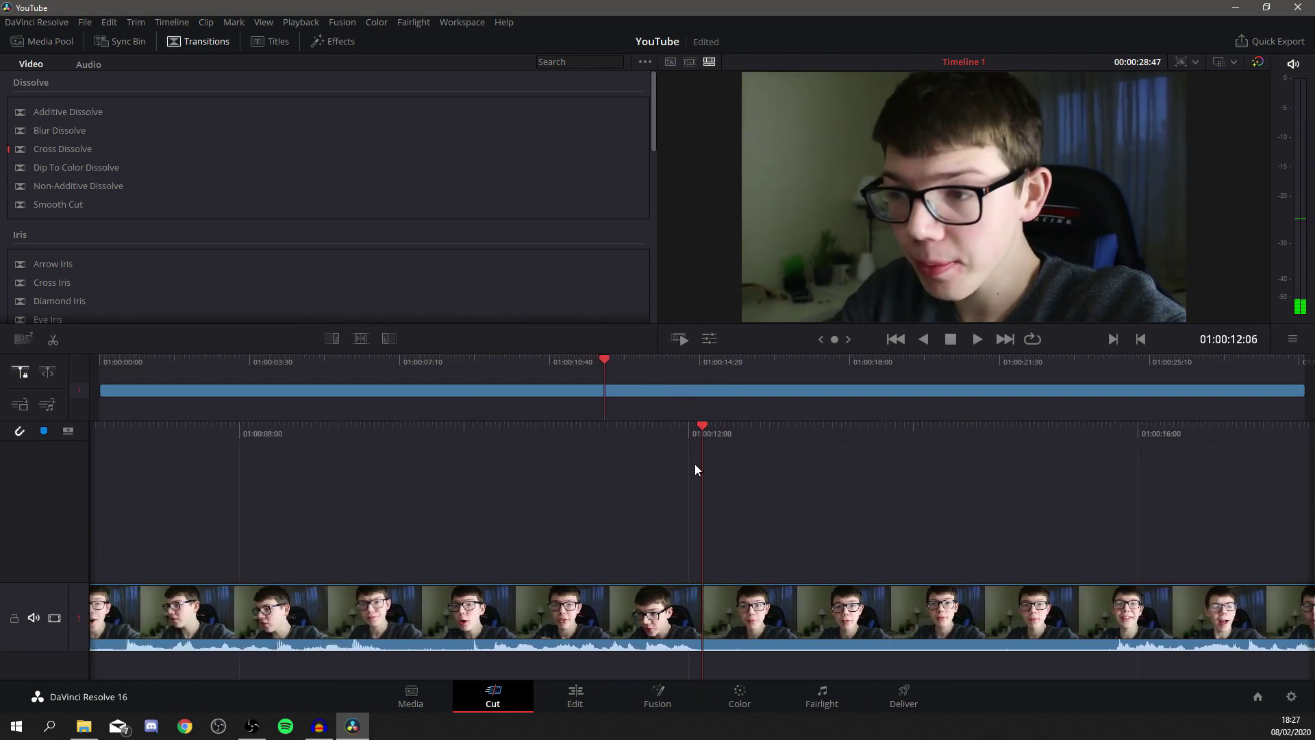
pyautogui.hotkey('ctrl', 'b')
pyautogui.moveTo(703, 433); pyautogui.dragTo(286, 439)
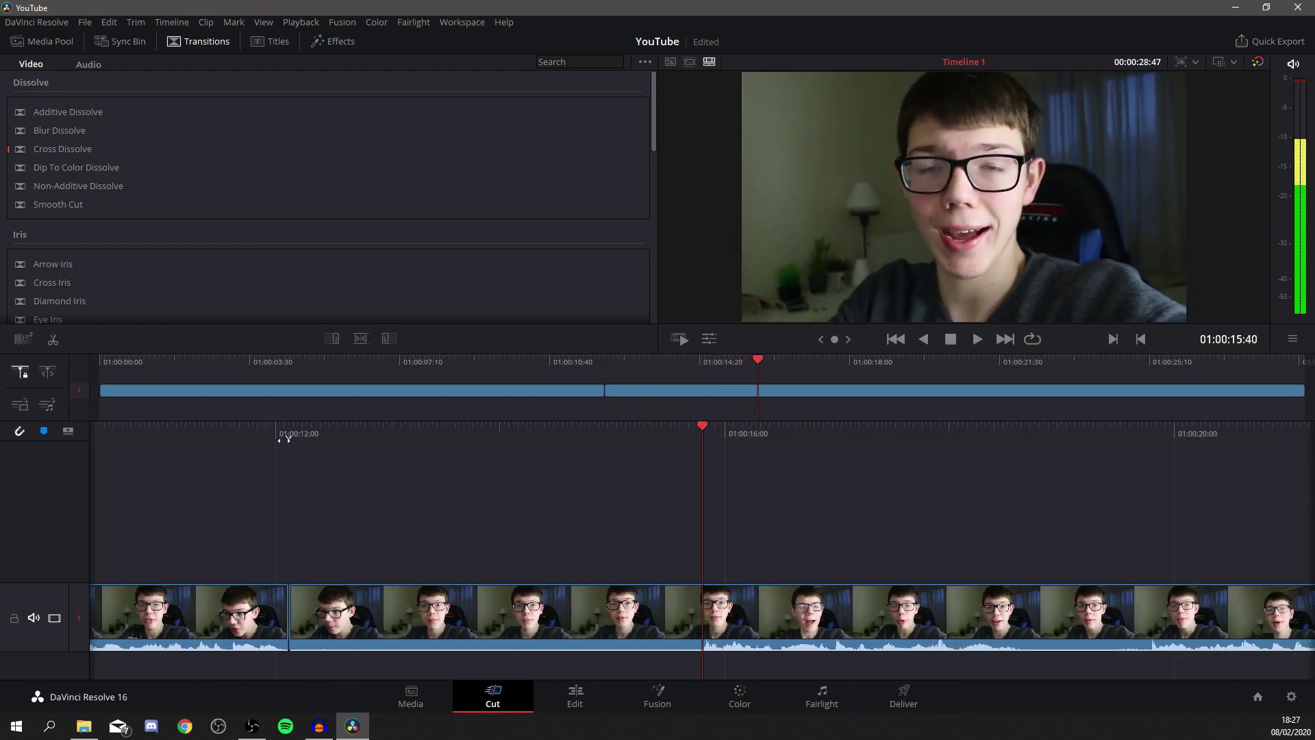
pyautogui.click(437, 629)
pyautogui.press('Delete')
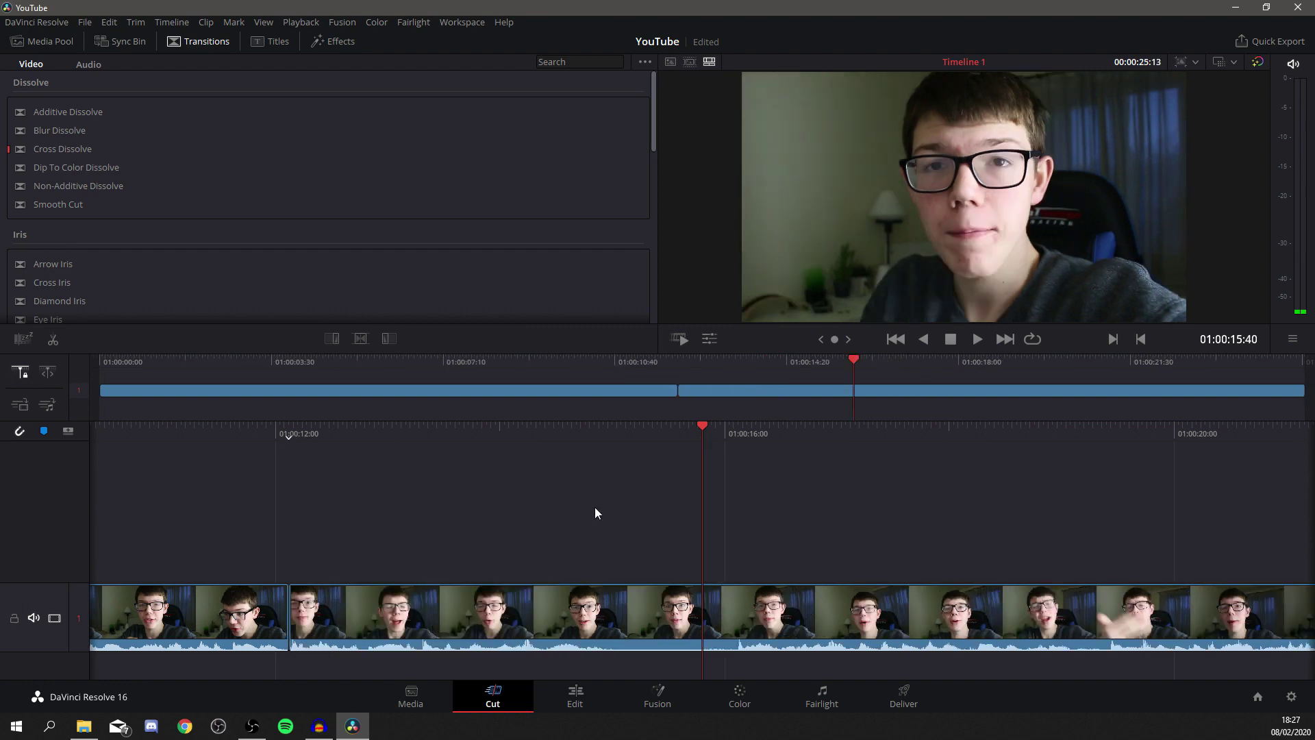
# - Play the timeline across the join at 01:00:12:06 to check how the pause removal flows
pyautogui.press('space')
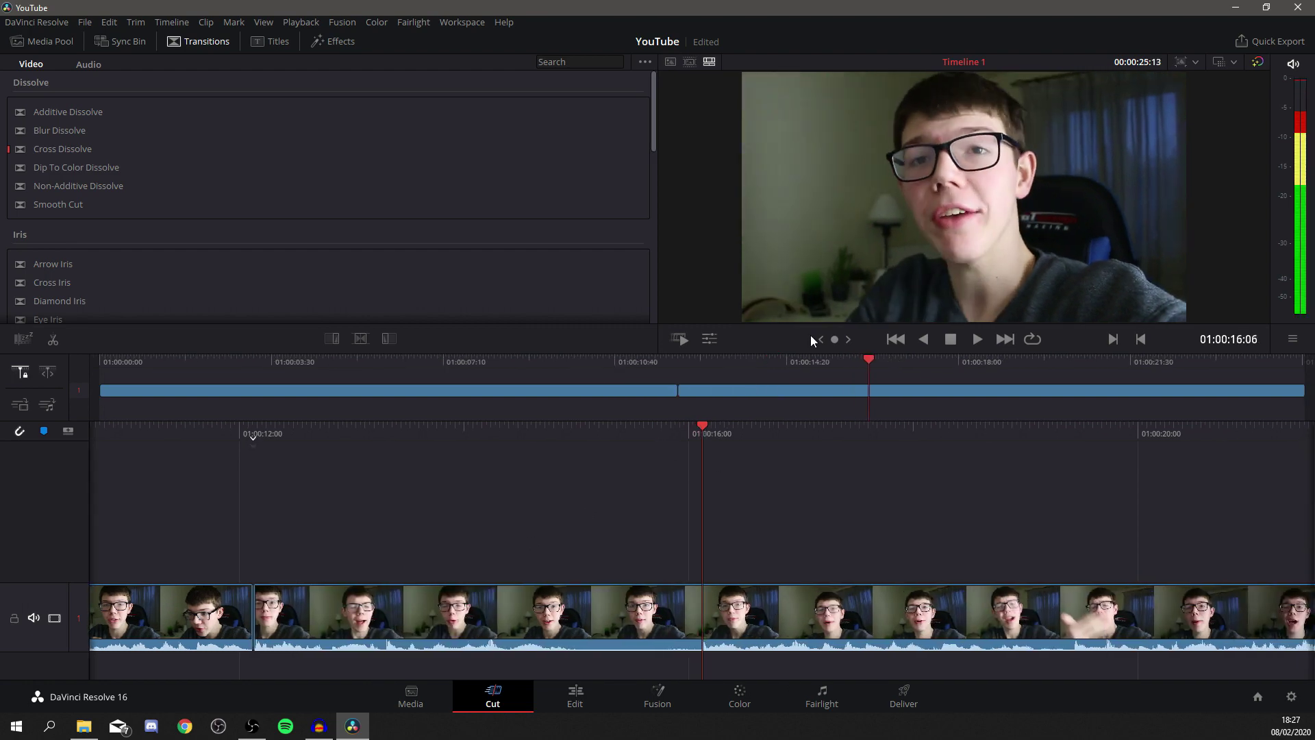
pyautogui.click(655, 370)
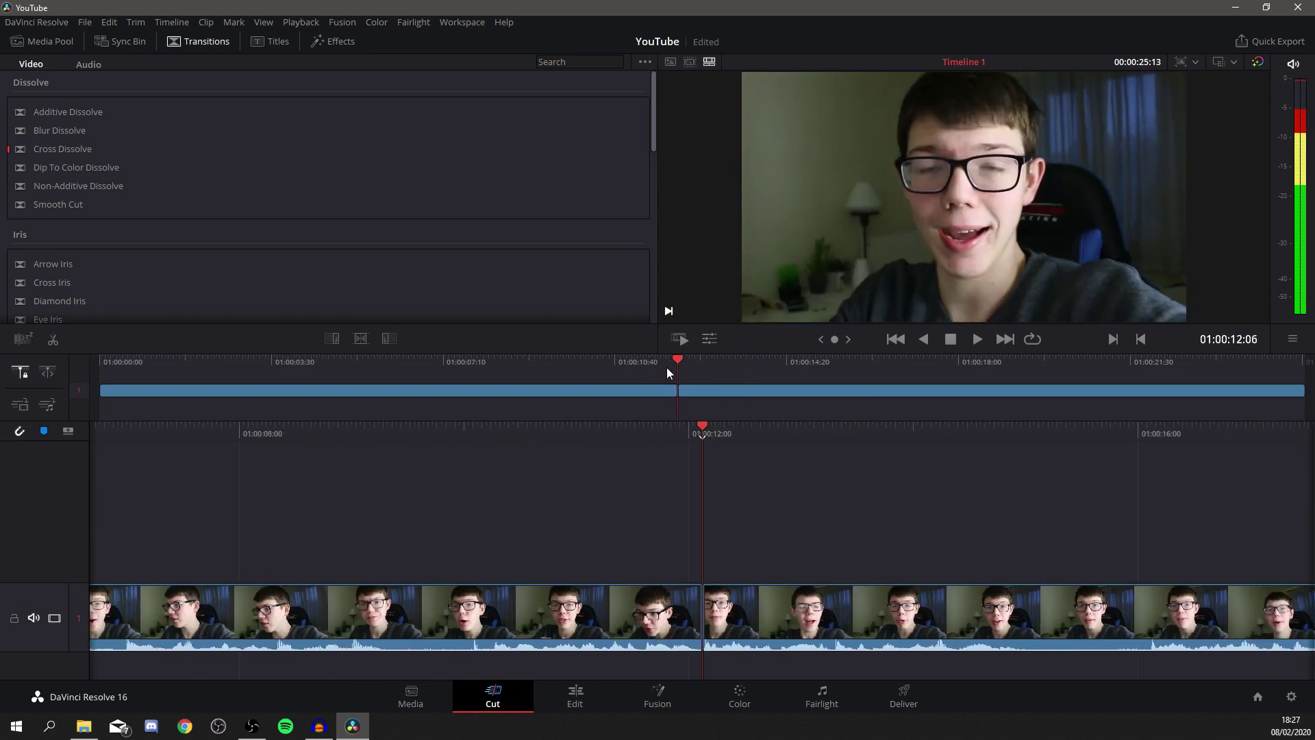
pyautogui.press('space')
pyautogui.moveTo(698, 359); pyautogui.dragTo(594, 381)
pyautogui.press('space')
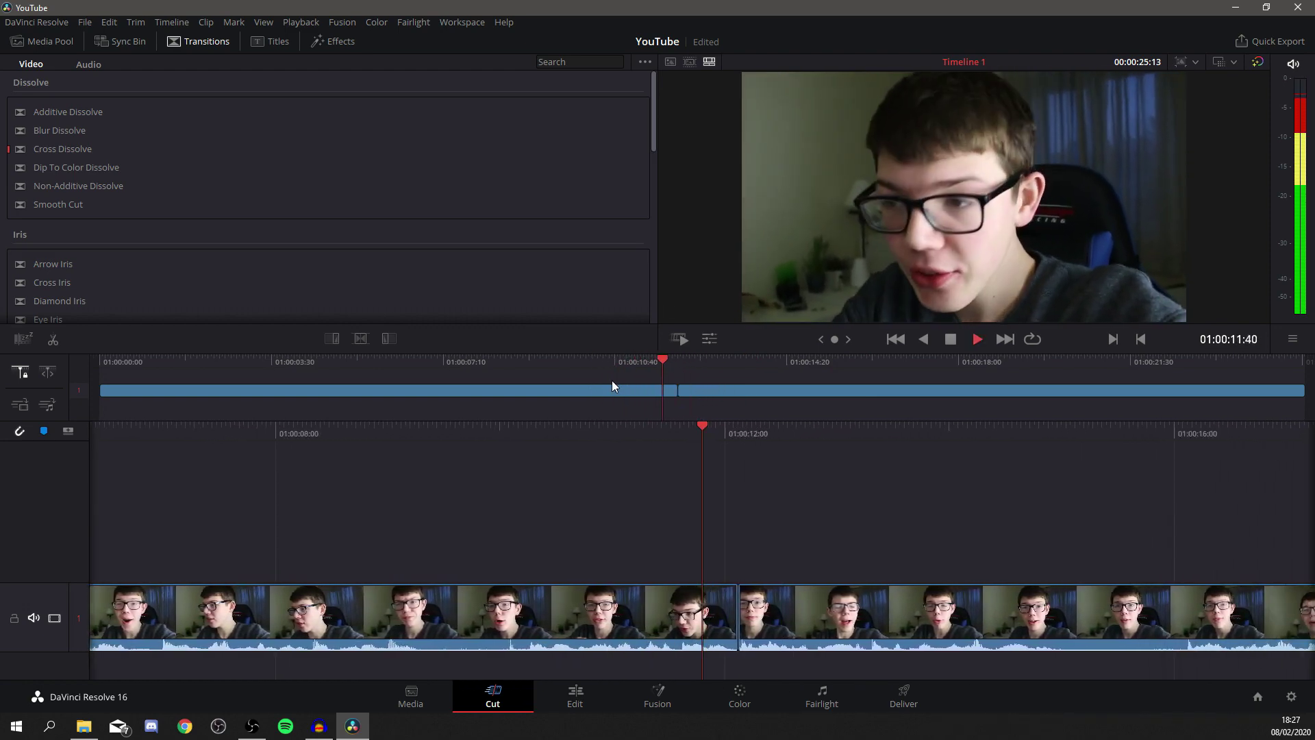
pyautogui.press('space')
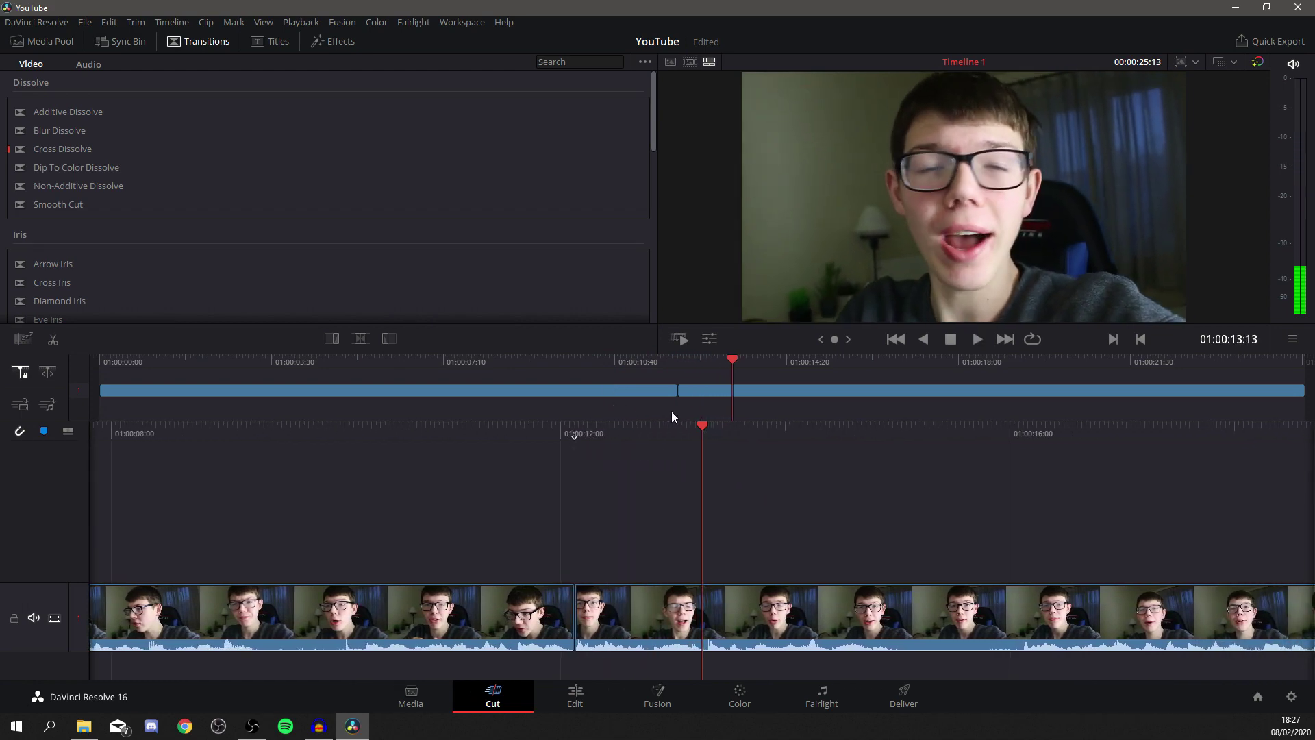
# - Split the clip at 01:00:14:49 and 01:00:16:03, delete the section between the cuts and play on from the join
pyautogui.moveTo(730, 357); pyautogui.dragTo(816, 387)
pyautogui.hotkey('ctrl', 'b')
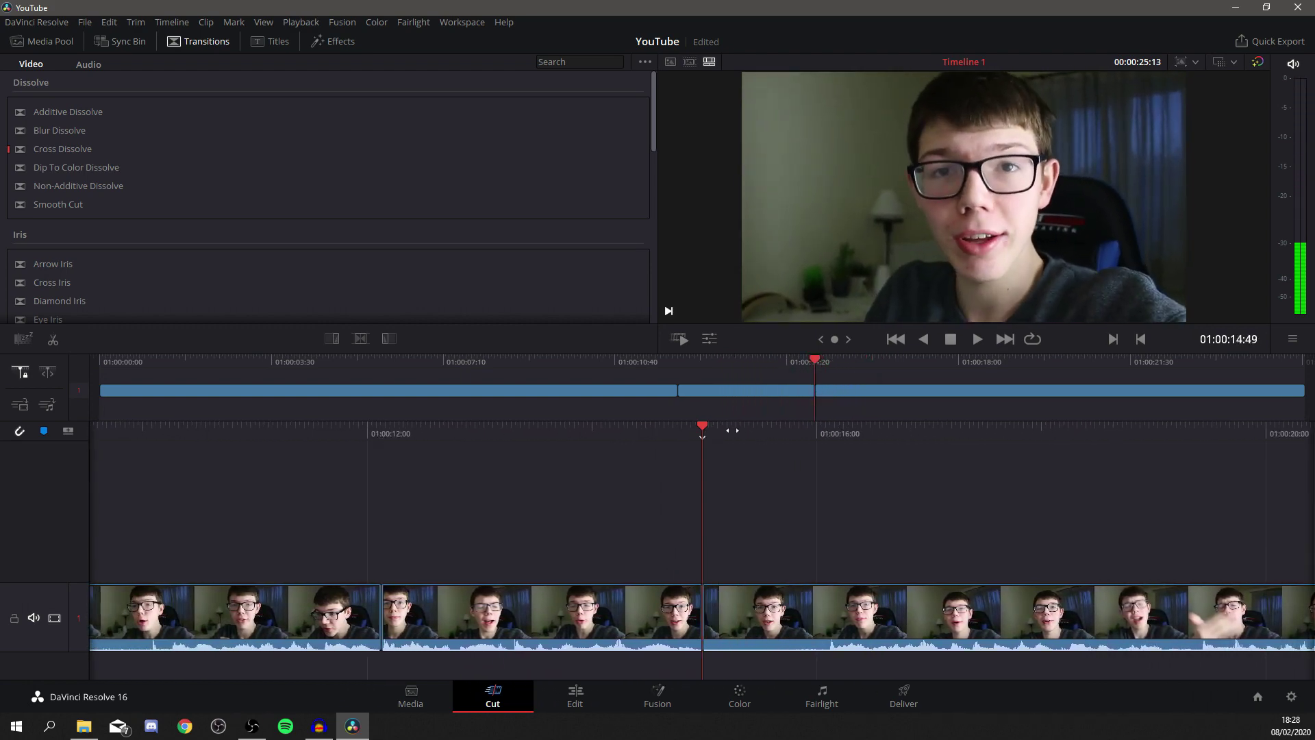
pyautogui.press('space')
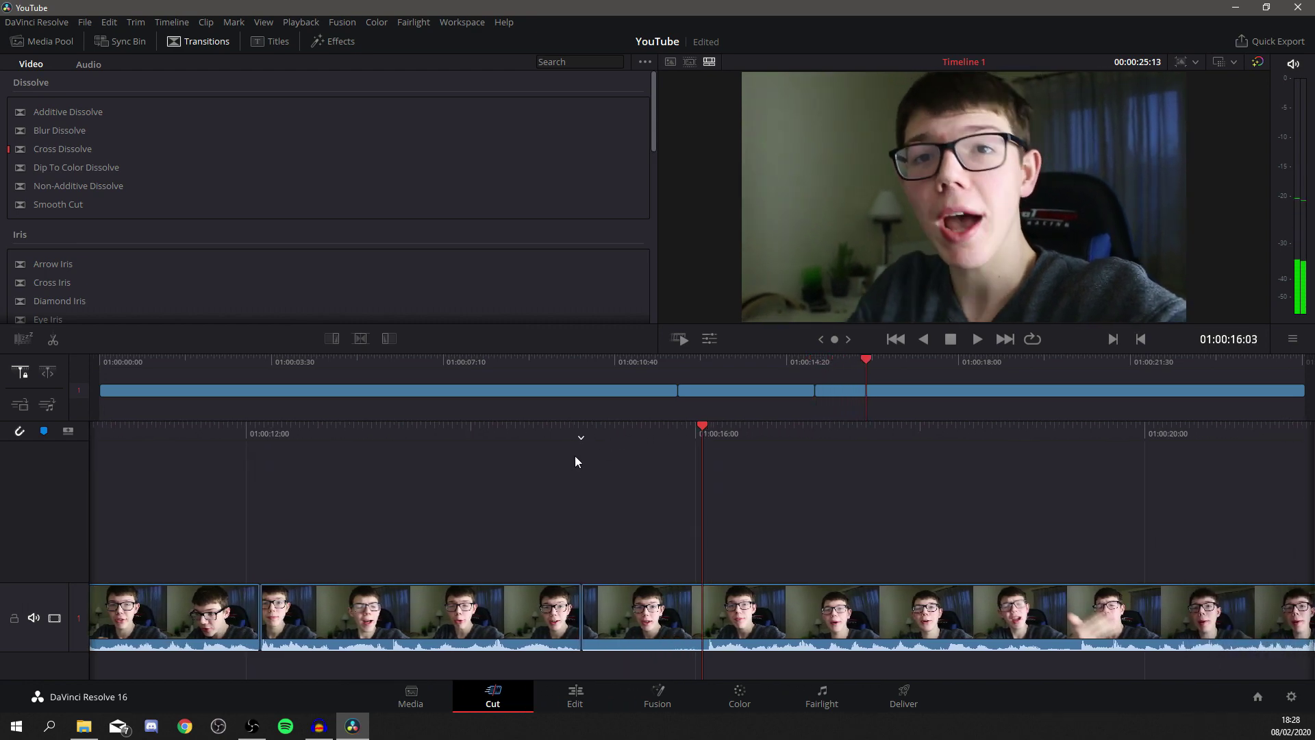
pyautogui.hotkey('ctrl', 'b')
pyautogui.click(624, 591)
pyautogui.press('Delete')
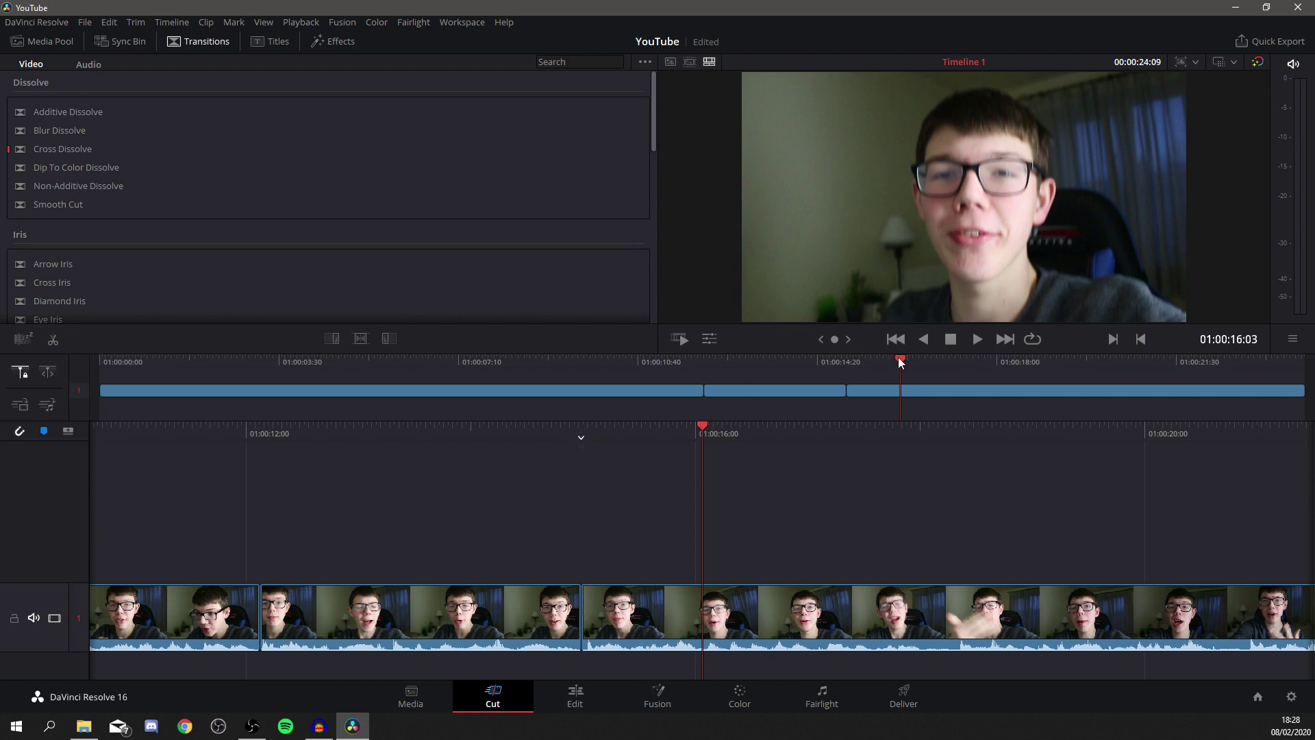
pyautogui.press('space')
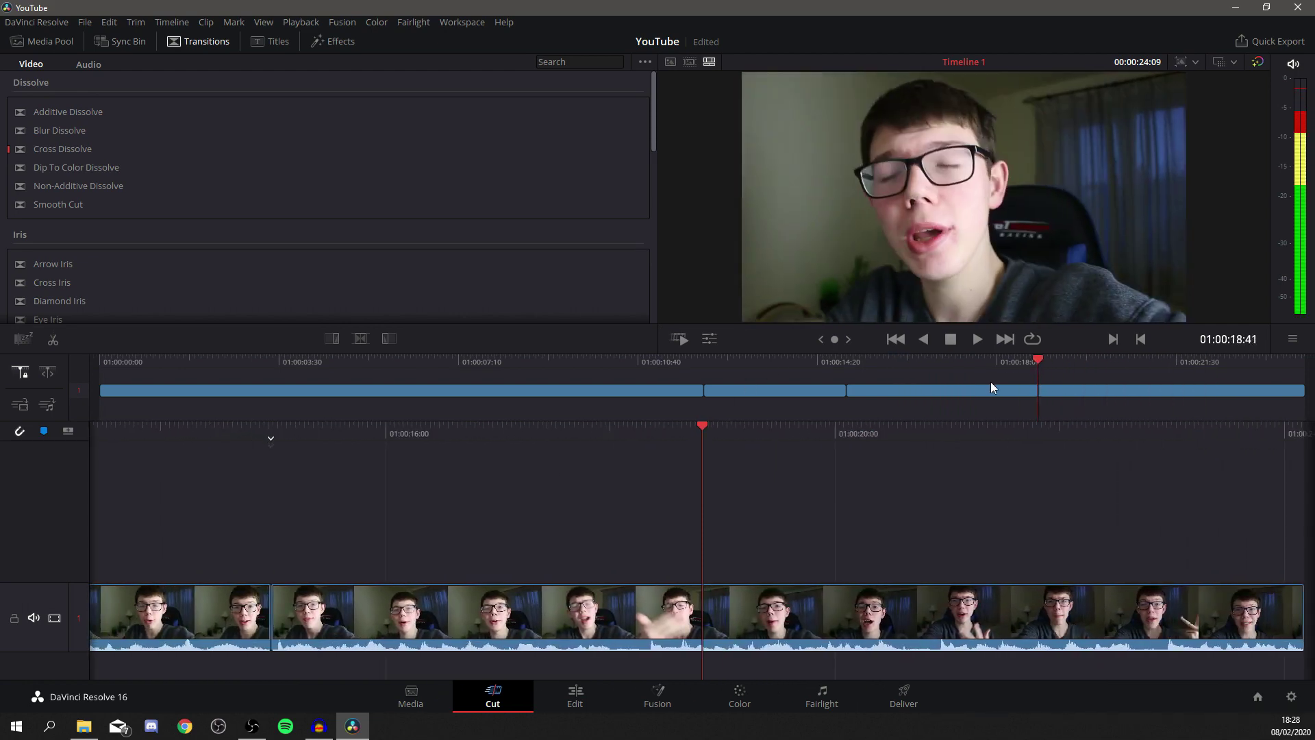
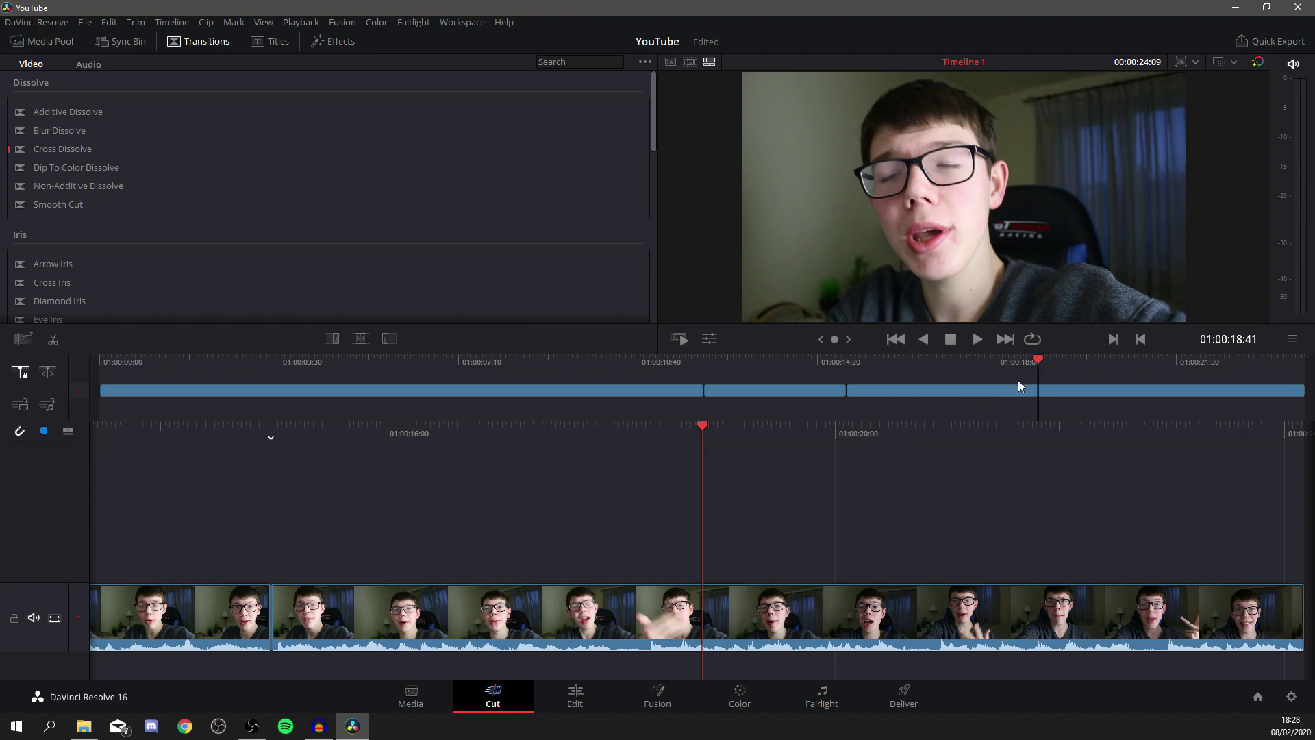
# - Look through the titles, effects and transitions, and add the Push transition to the cut at 01:00:12:06
pyautogui.moveTo(1040, 359); pyautogui.dragTo(706, 380)
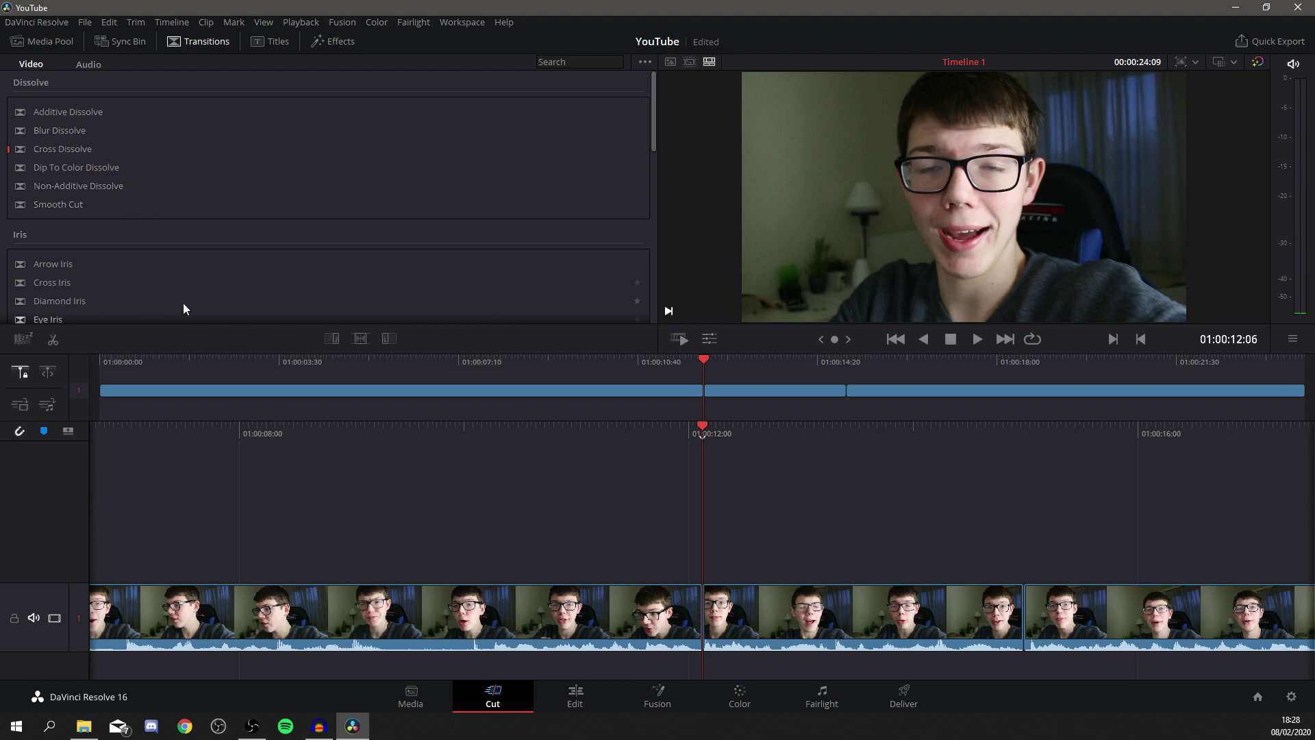
pyautogui.click(270, 43)
pyautogui.click(322, 43)
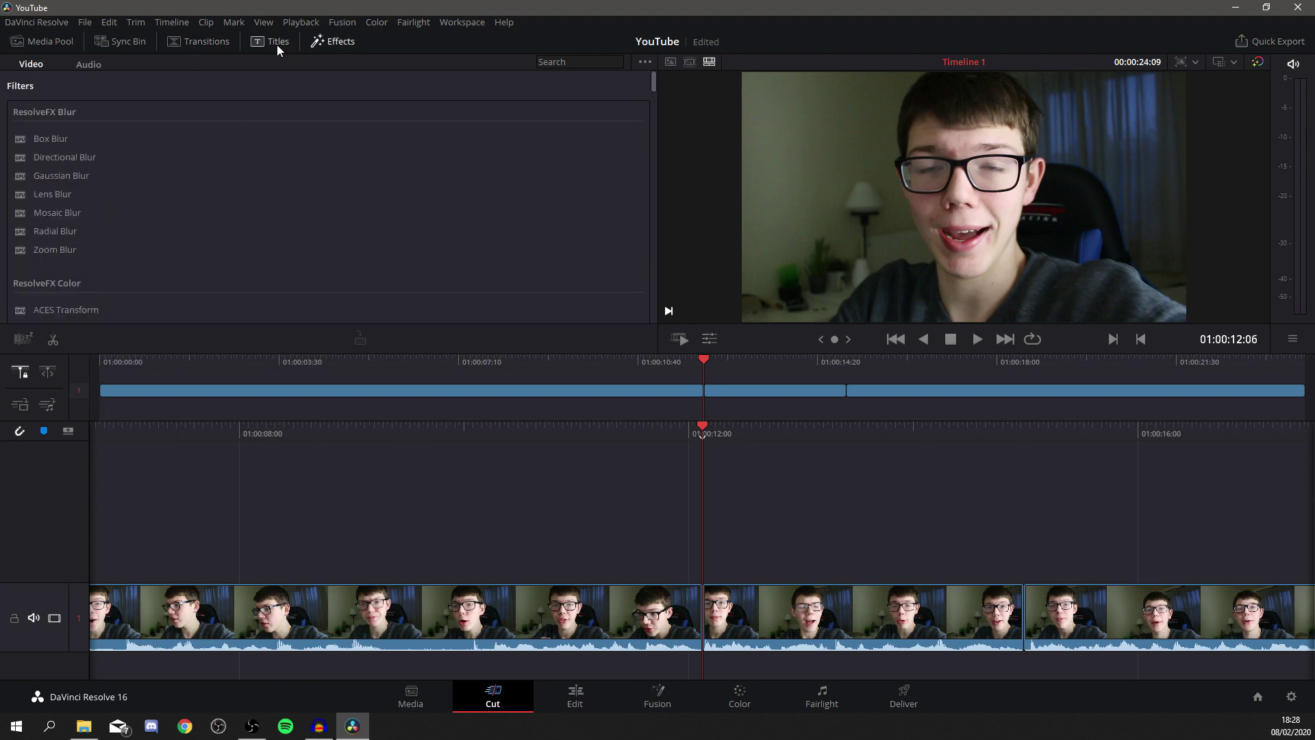
pyautogui.click(200, 44)
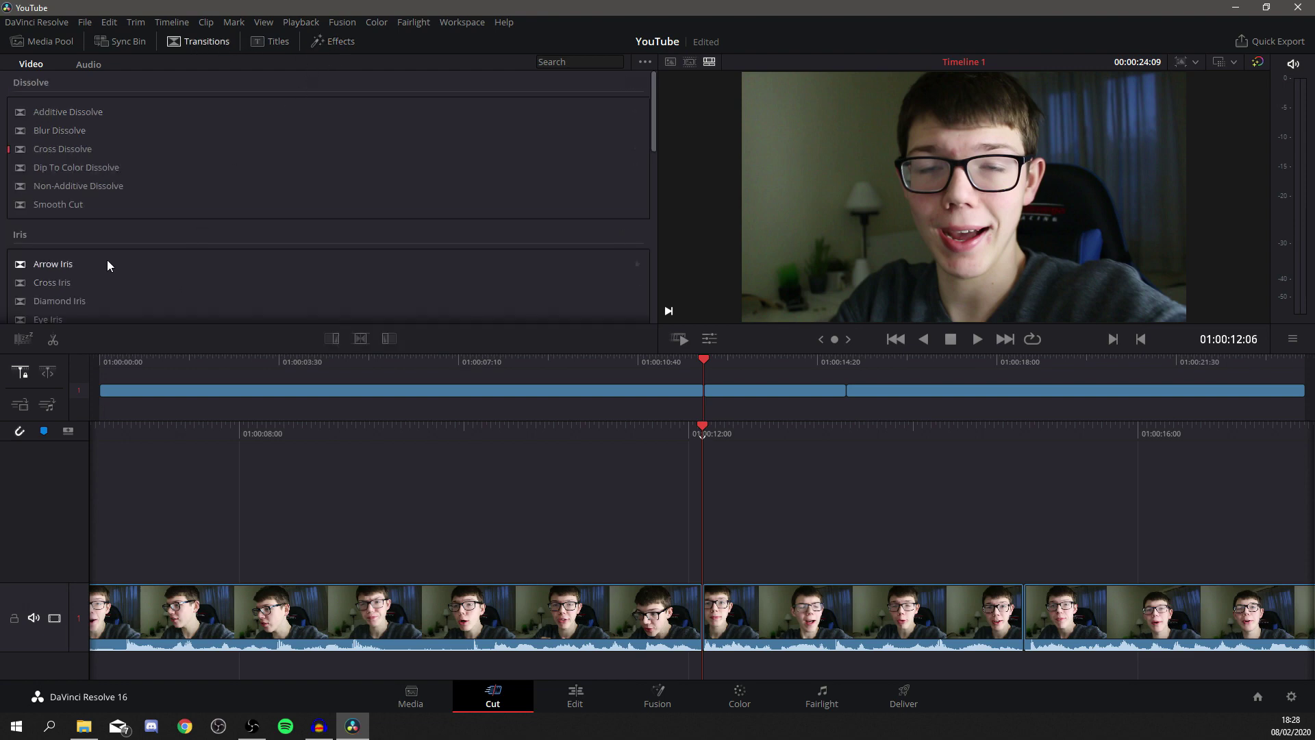
pyautogui.scroll(-5, 100, 253)
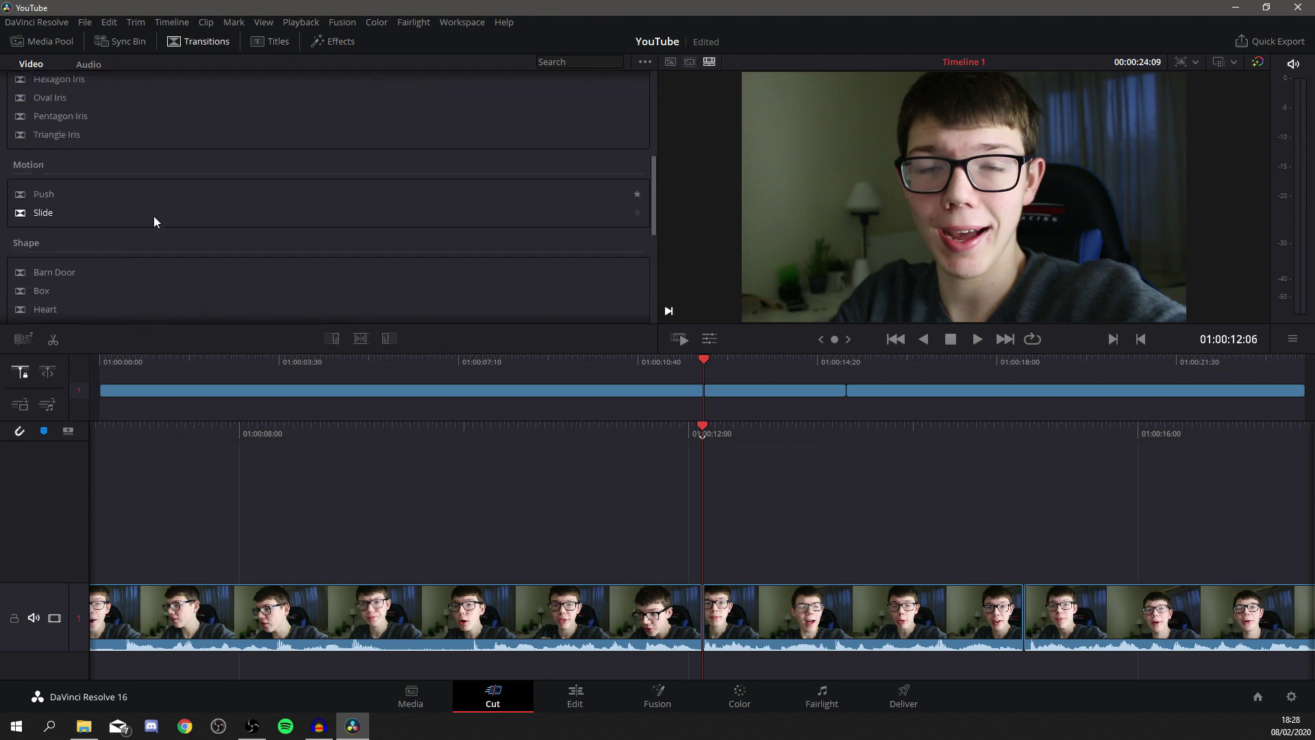
pyautogui.scroll(-5, 102, 246)
pyautogui.scroll(-3, 101, 242)
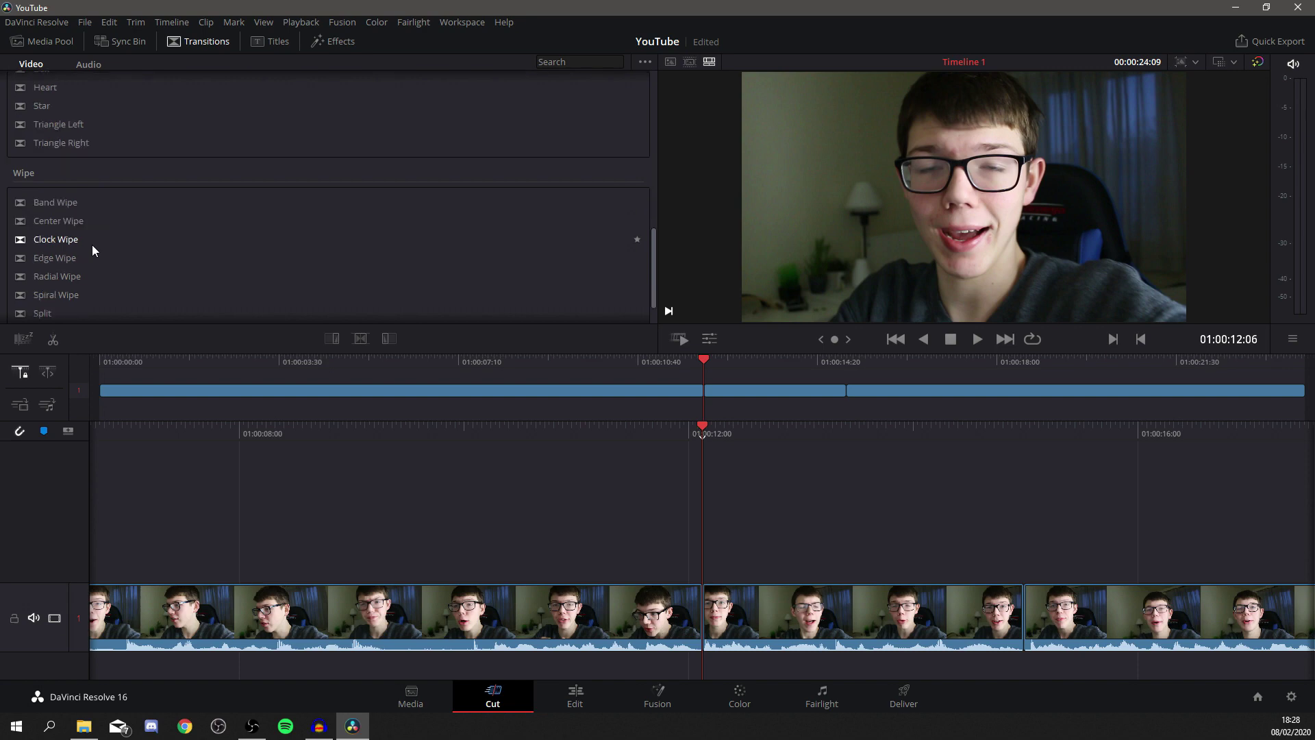
pyautogui.scroll(6, 44, 205)
pyautogui.moveTo(65, 110); pyautogui.dragTo(693, 627)
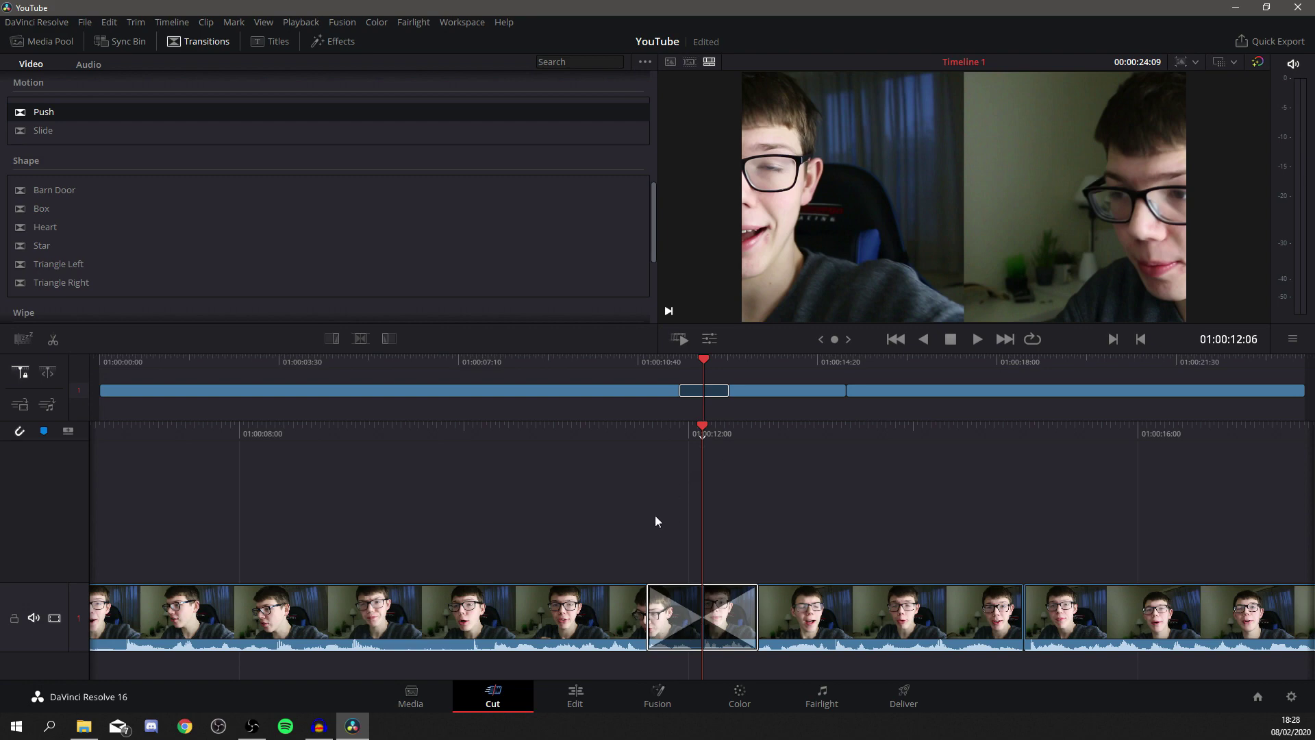
# - Play through the Push transition and shorten it to about a third of its length
pyautogui.moveTo(700, 433); pyautogui.dragTo(718, 435)
pyautogui.press('space')
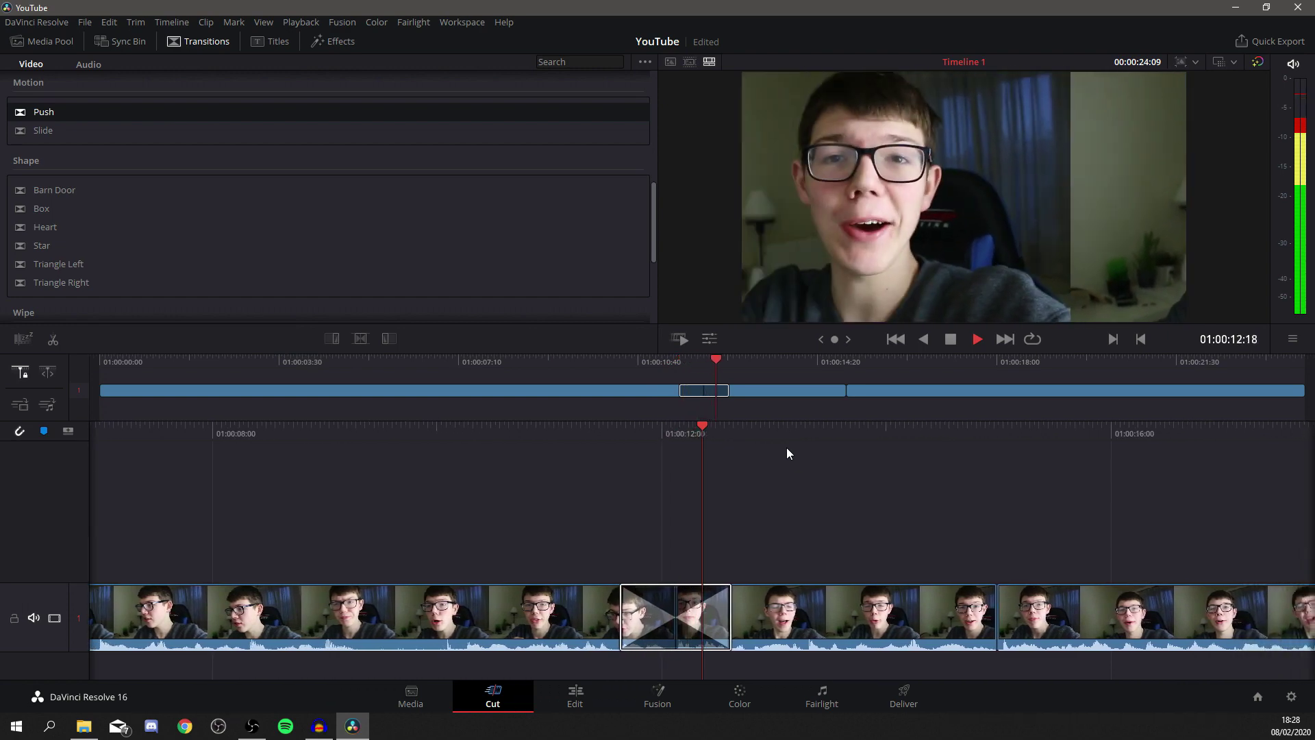
pyautogui.press('space')
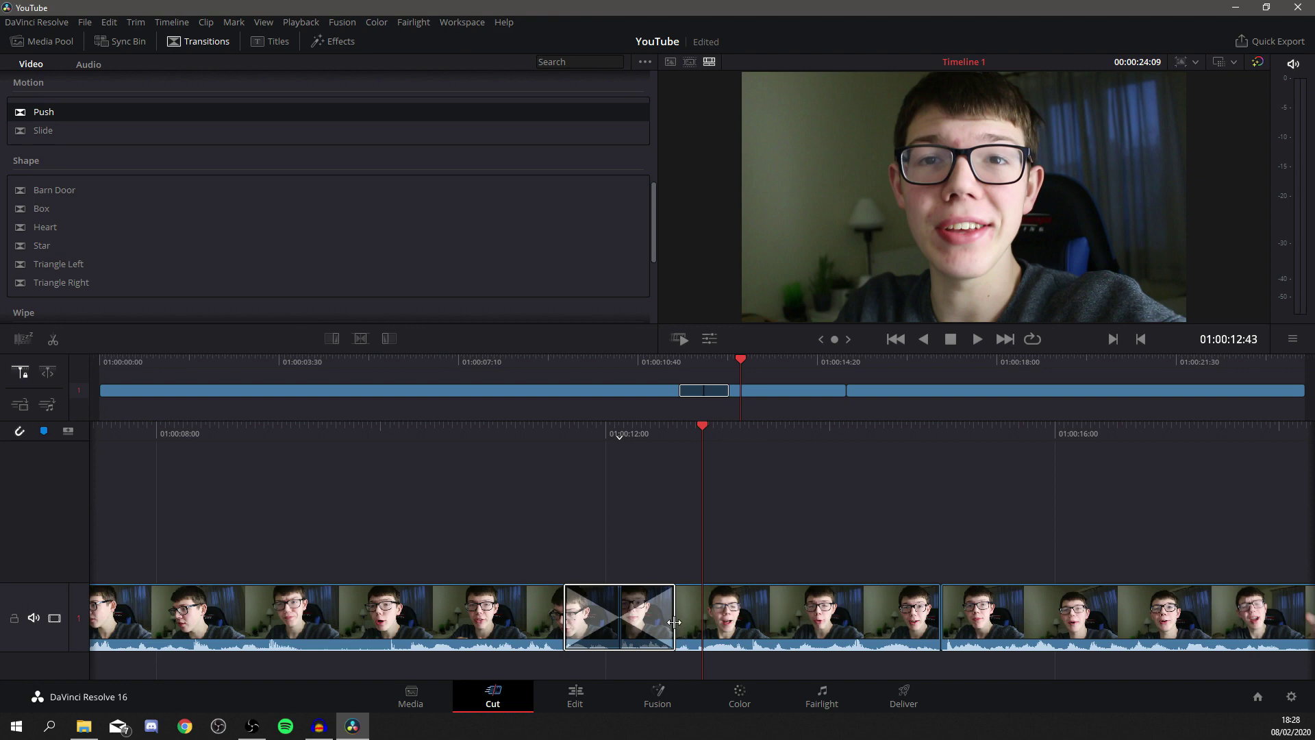
pyautogui.moveTo(675, 622); pyautogui.dragTo(637, 629)
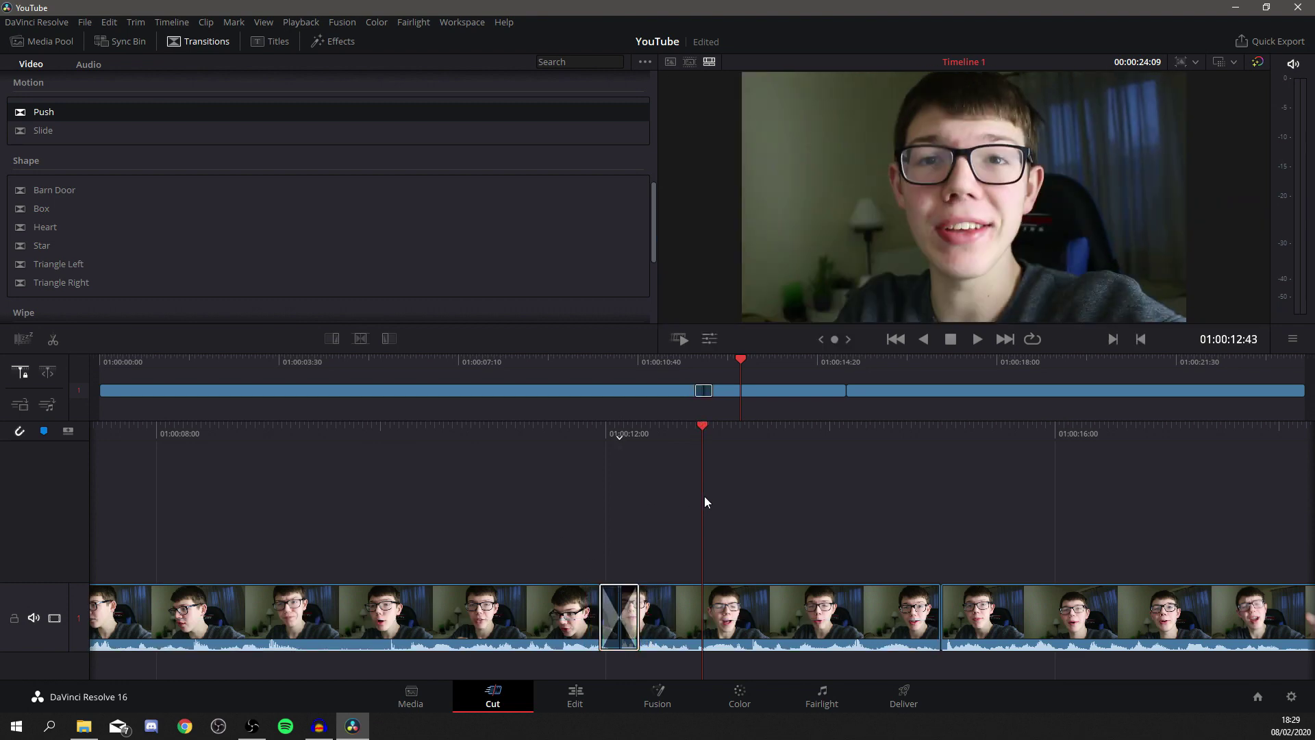
# - Add the short audio clip from File Explorer beneath the Push transition, preview it and align its start with the transition's start
pyautogui.press('/')
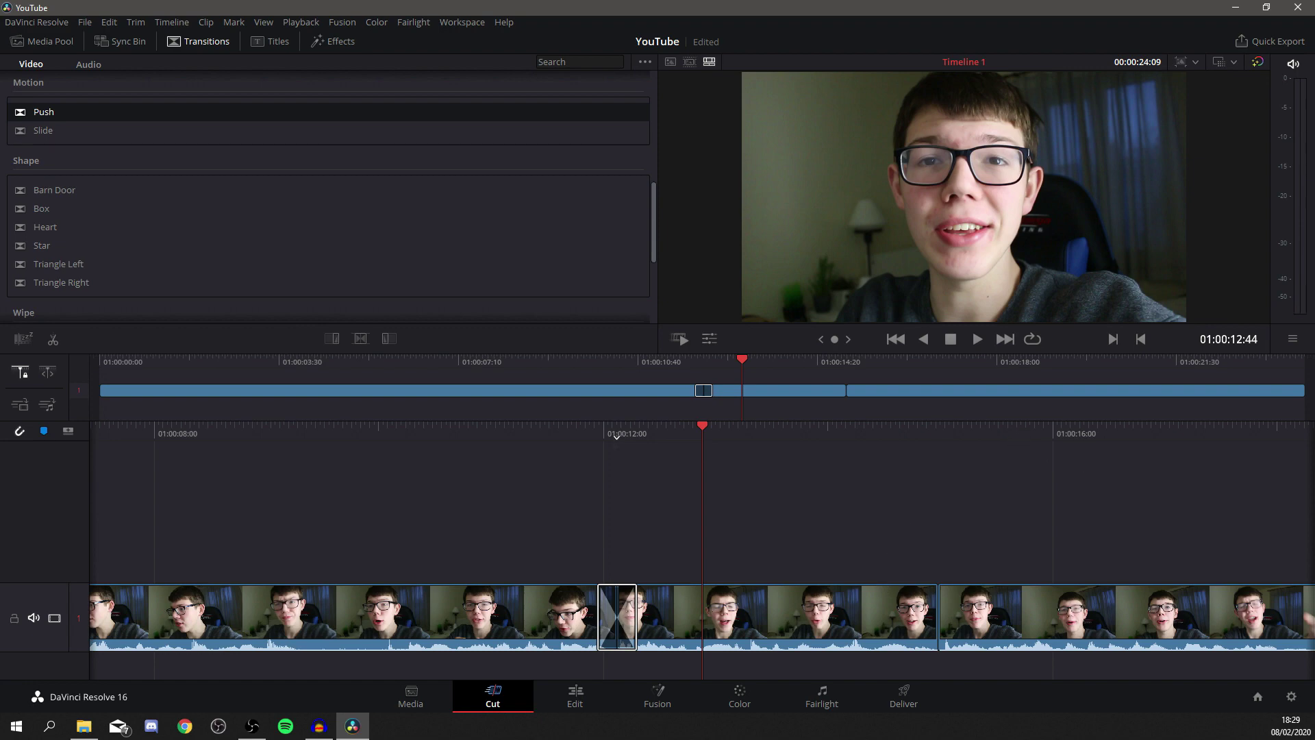
pyautogui.press('super+e')
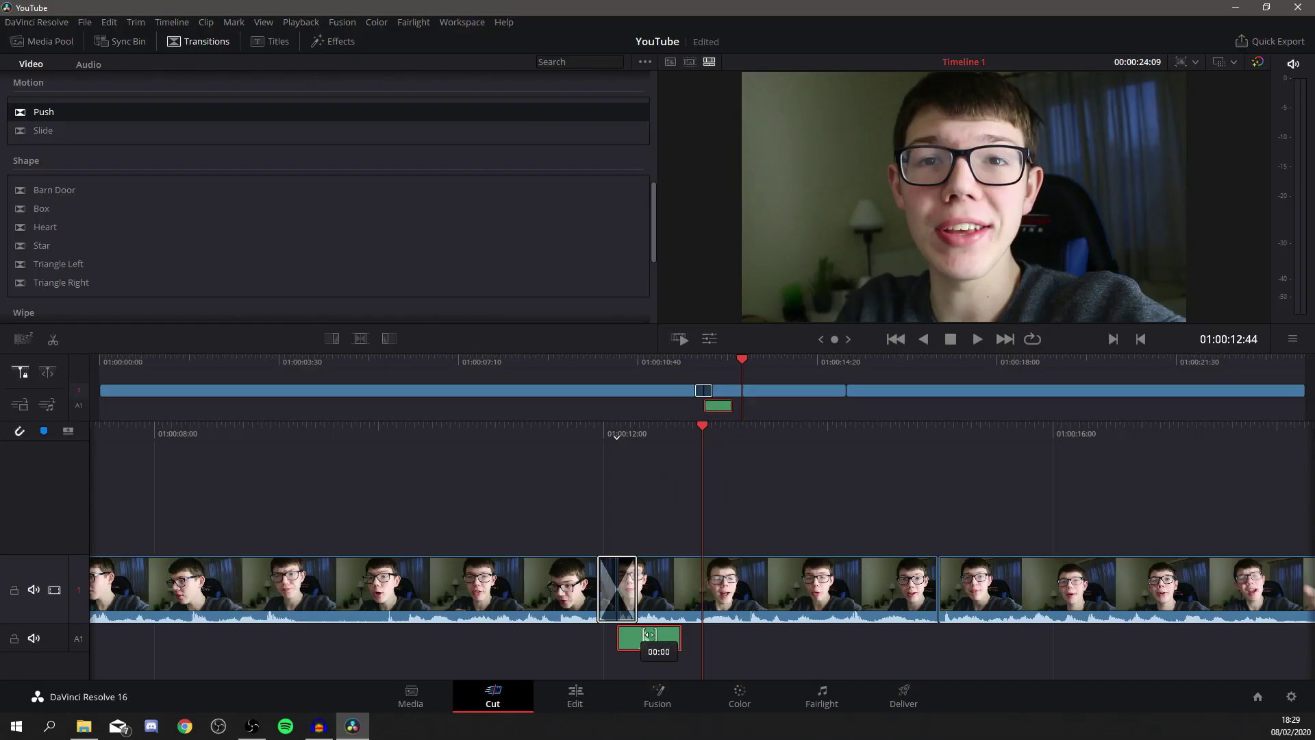
pyautogui.moveTo(649, 634); pyautogui.dragTo(708, 409)
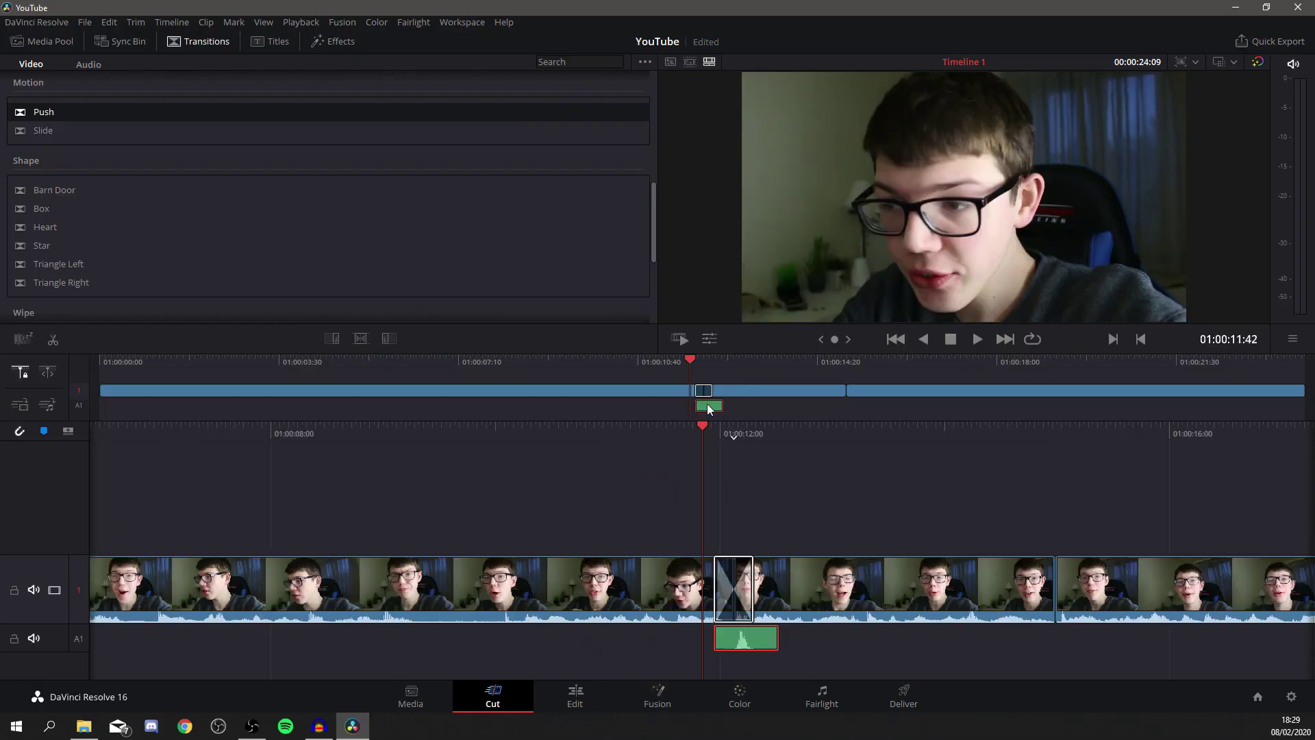
pyautogui.moveTo(708, 411); pyautogui.dragTo(689, 405)
pyautogui.press('space')
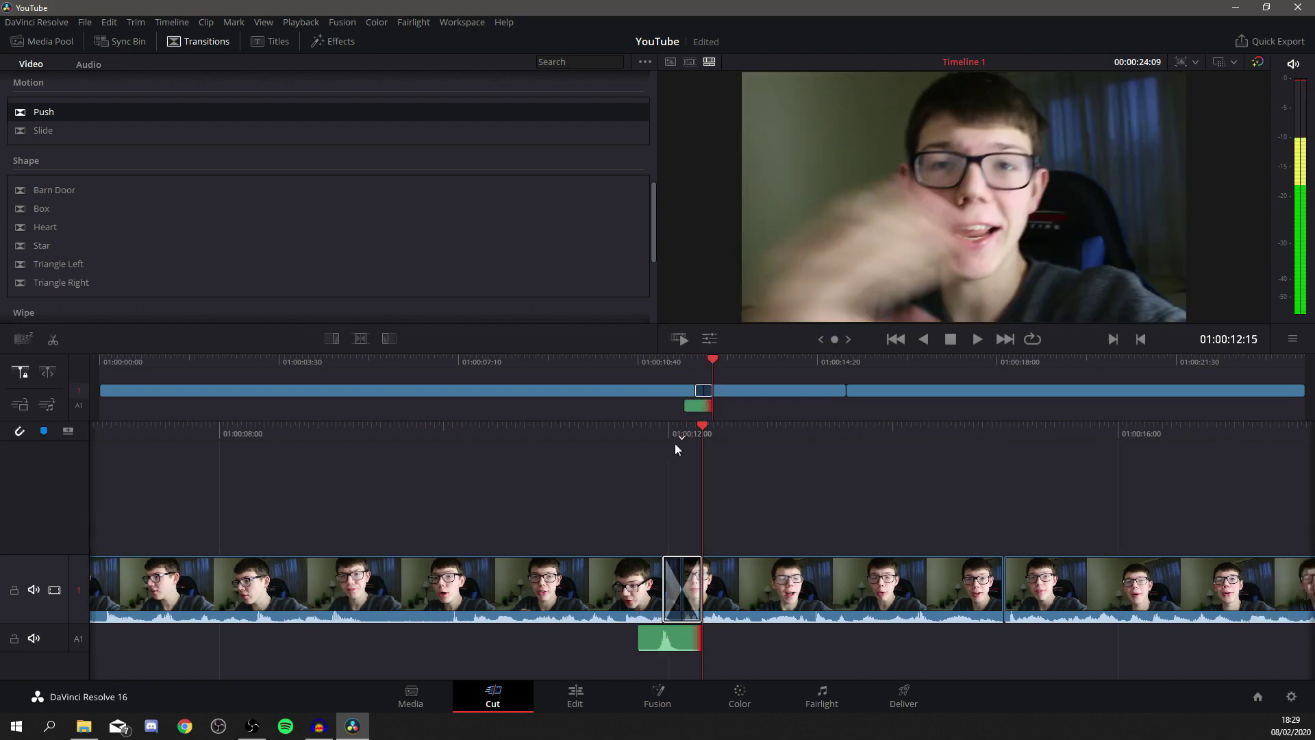
pyautogui.click(696, 407)
pyautogui.moveTo(709, 411); pyautogui.dragTo(711, 411)
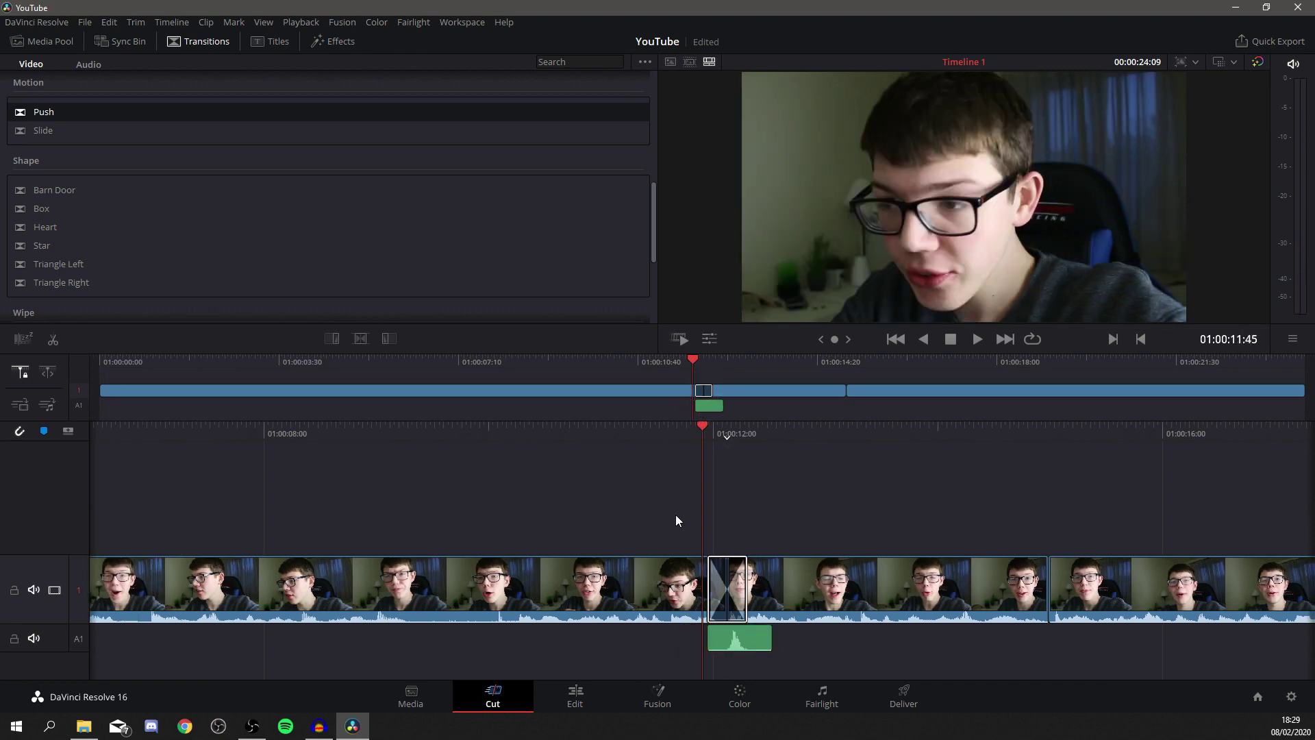
# - Play the section around the Push transition with its sound effect and scrub back and forth to its start
pyautogui.press('space')
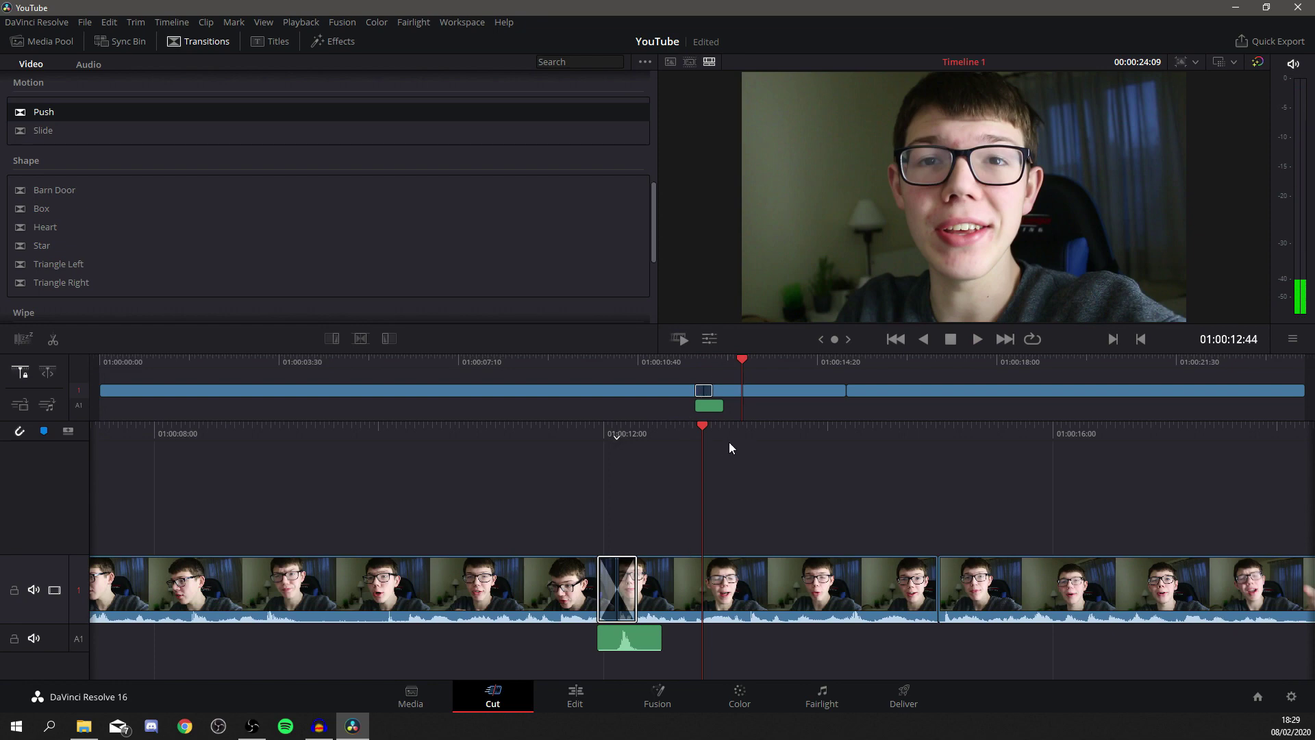
pyautogui.click(650, 362)
pyautogui.press('space')
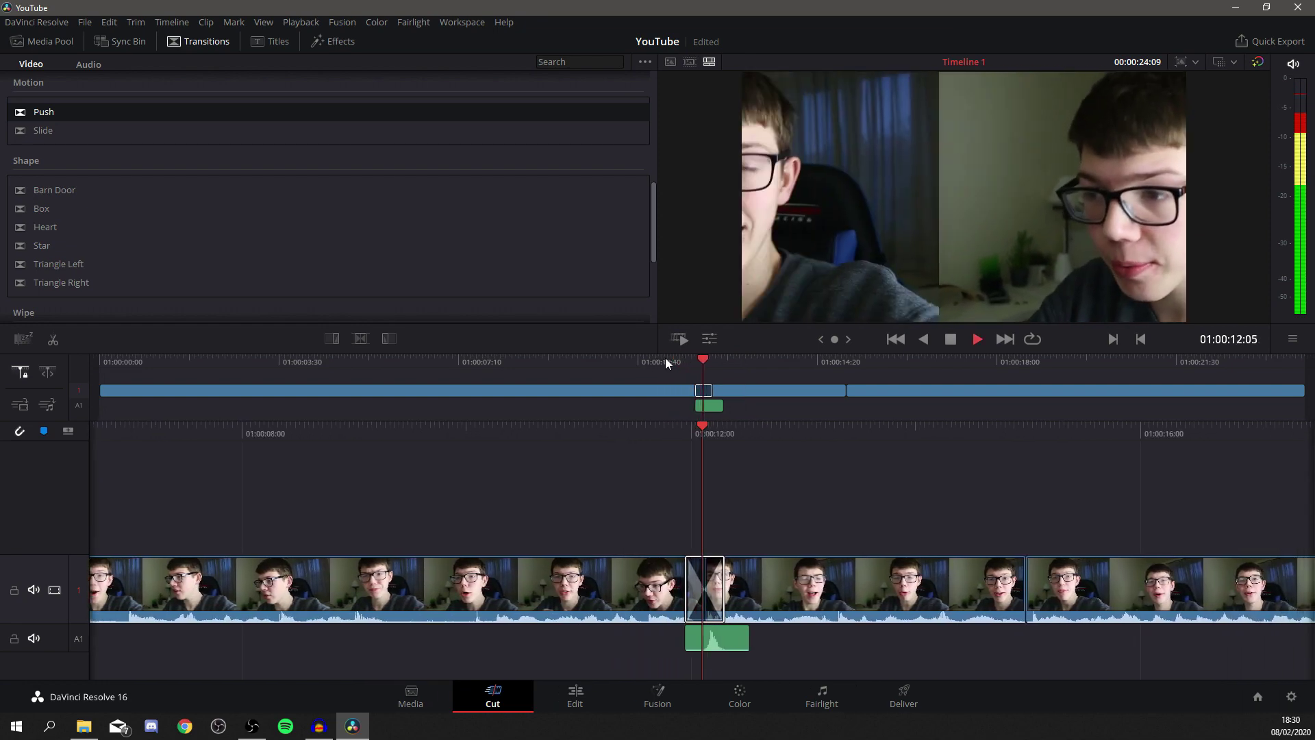
pyautogui.press('space')
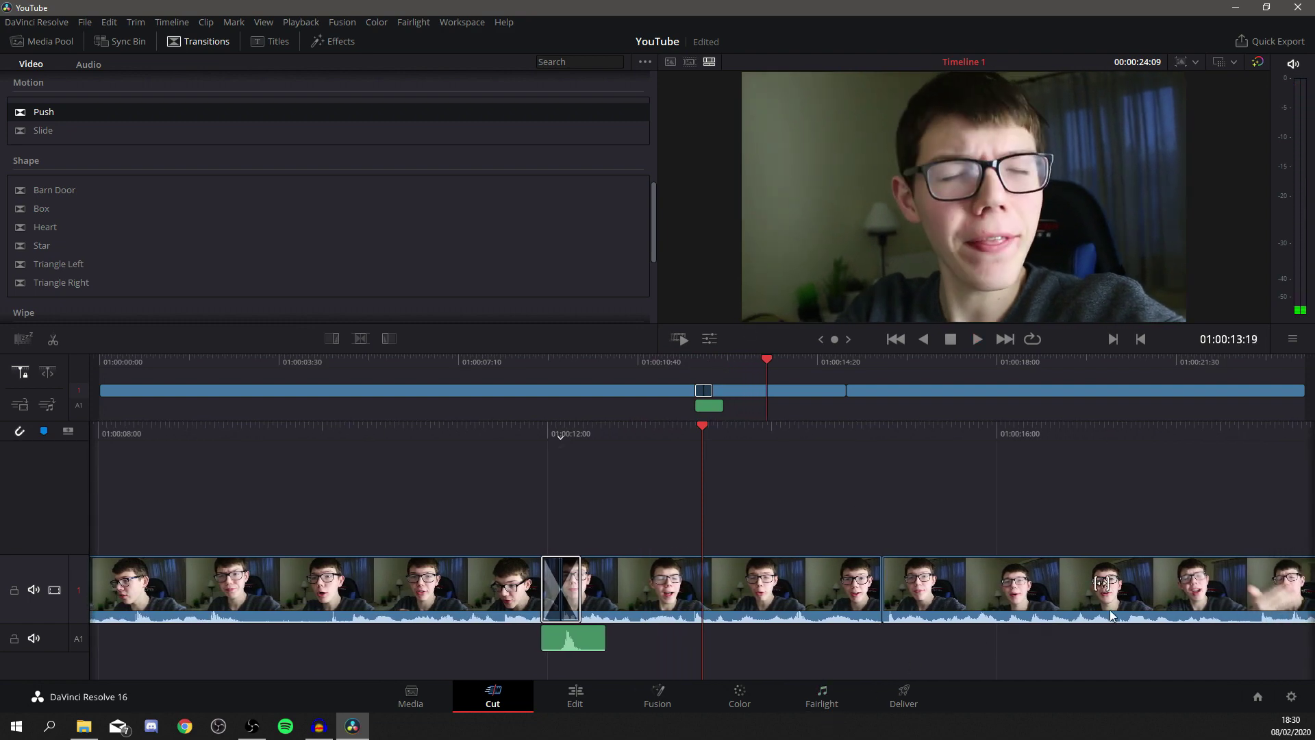
pyautogui.scroll(5, 685, 506)
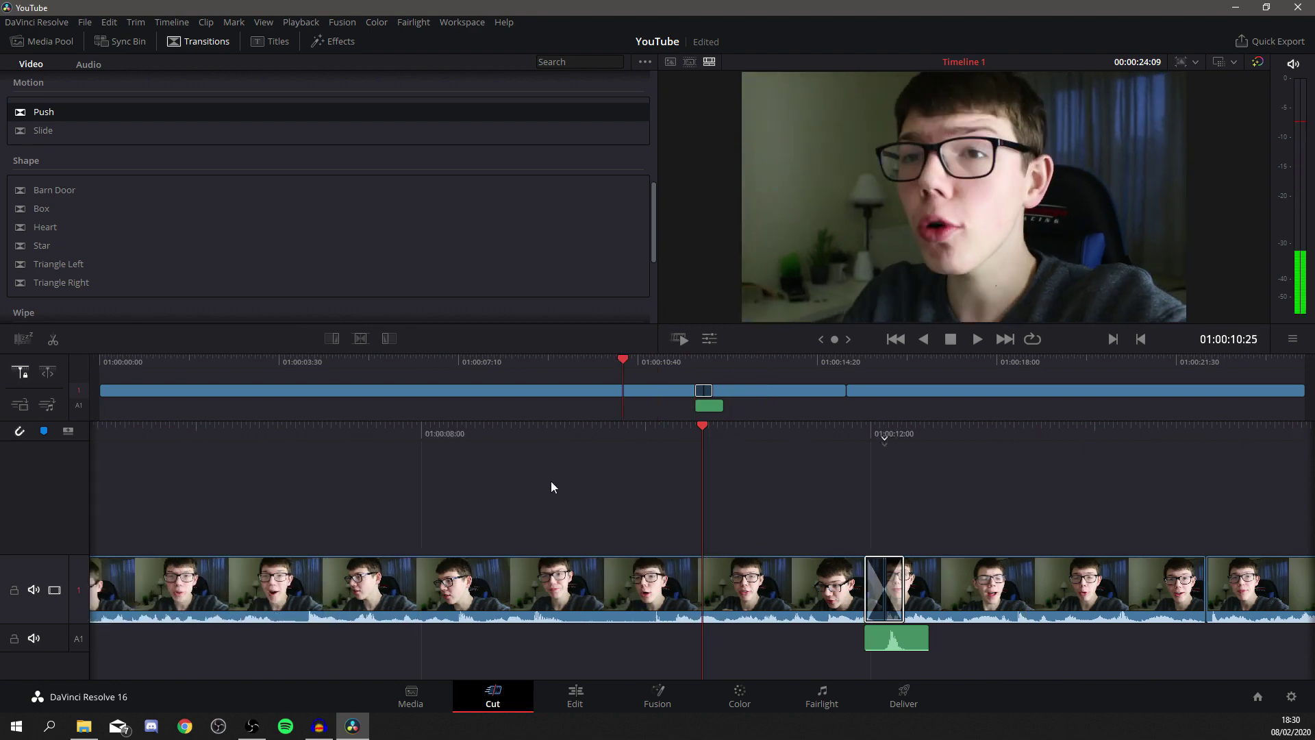
pyautogui.scroll(-5, 541, 498)
pyautogui.scroll(6, 539, 498)
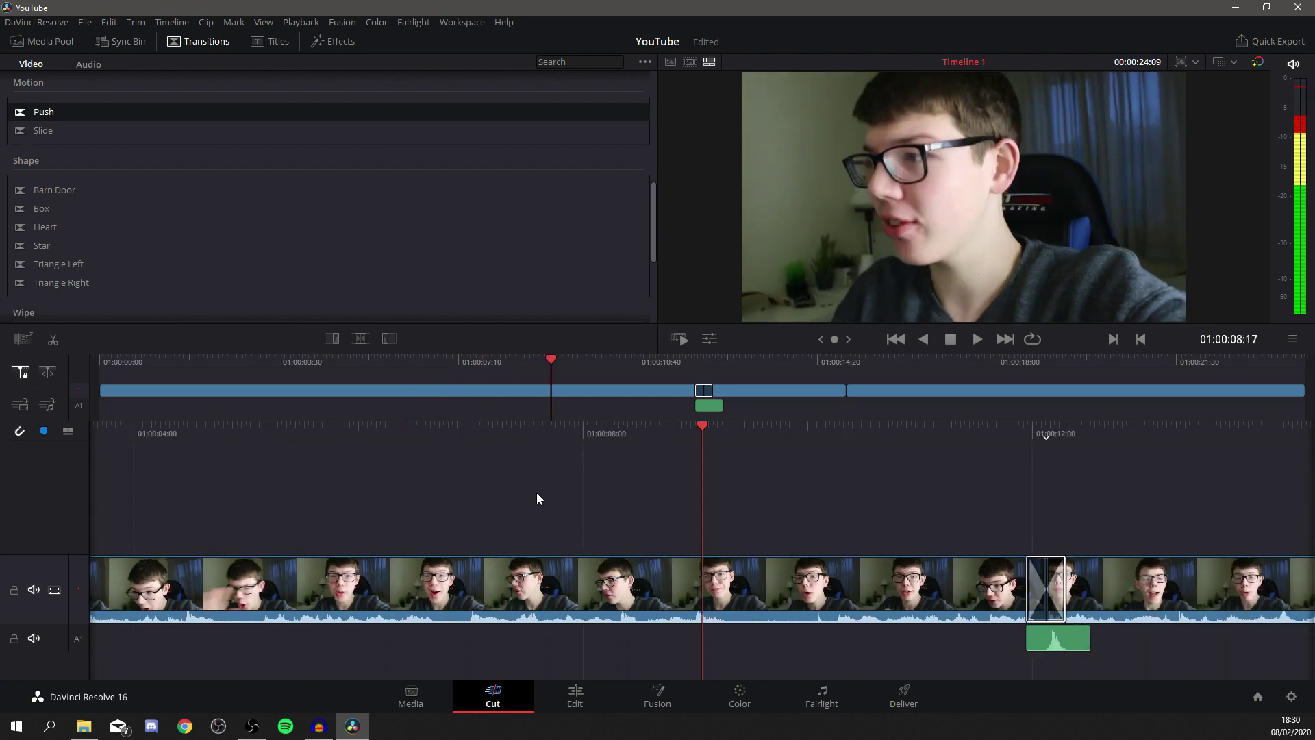
pyautogui.scroll(3, 537, 492)
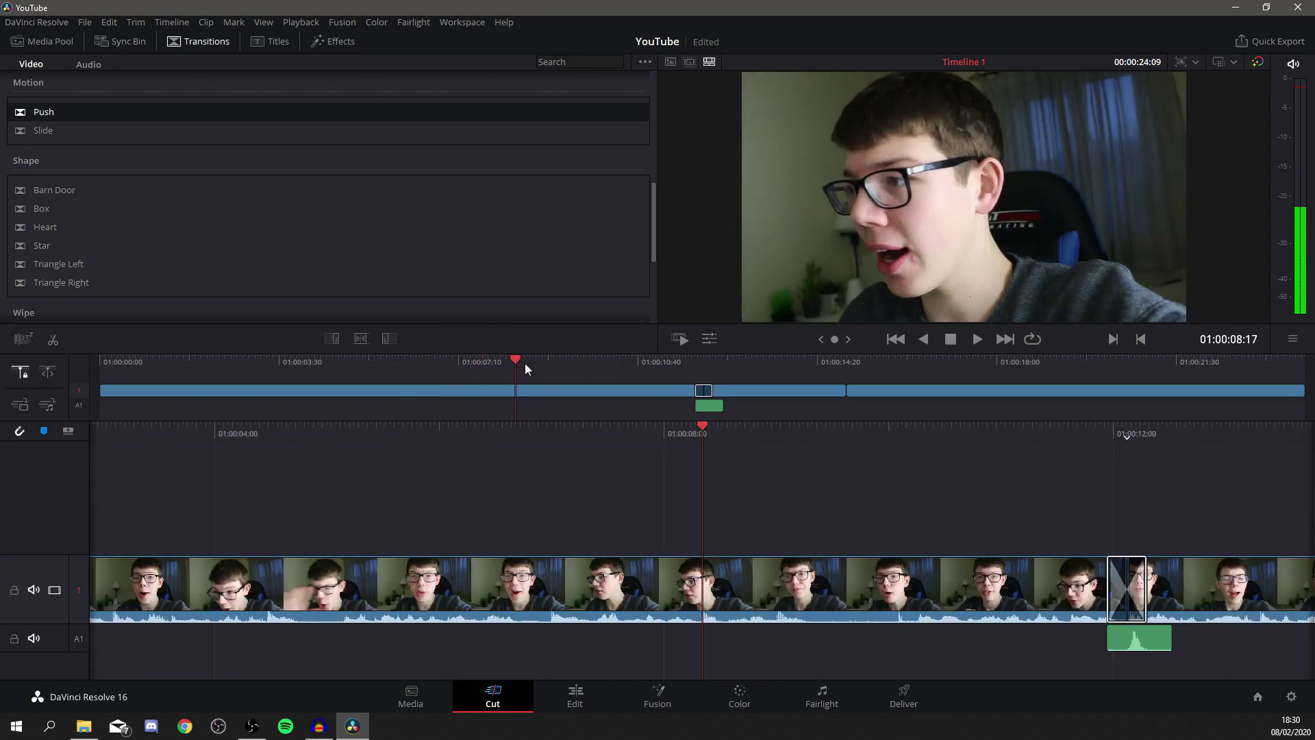
pyautogui.moveTo(514, 363); pyautogui.dragTo(697, 357)
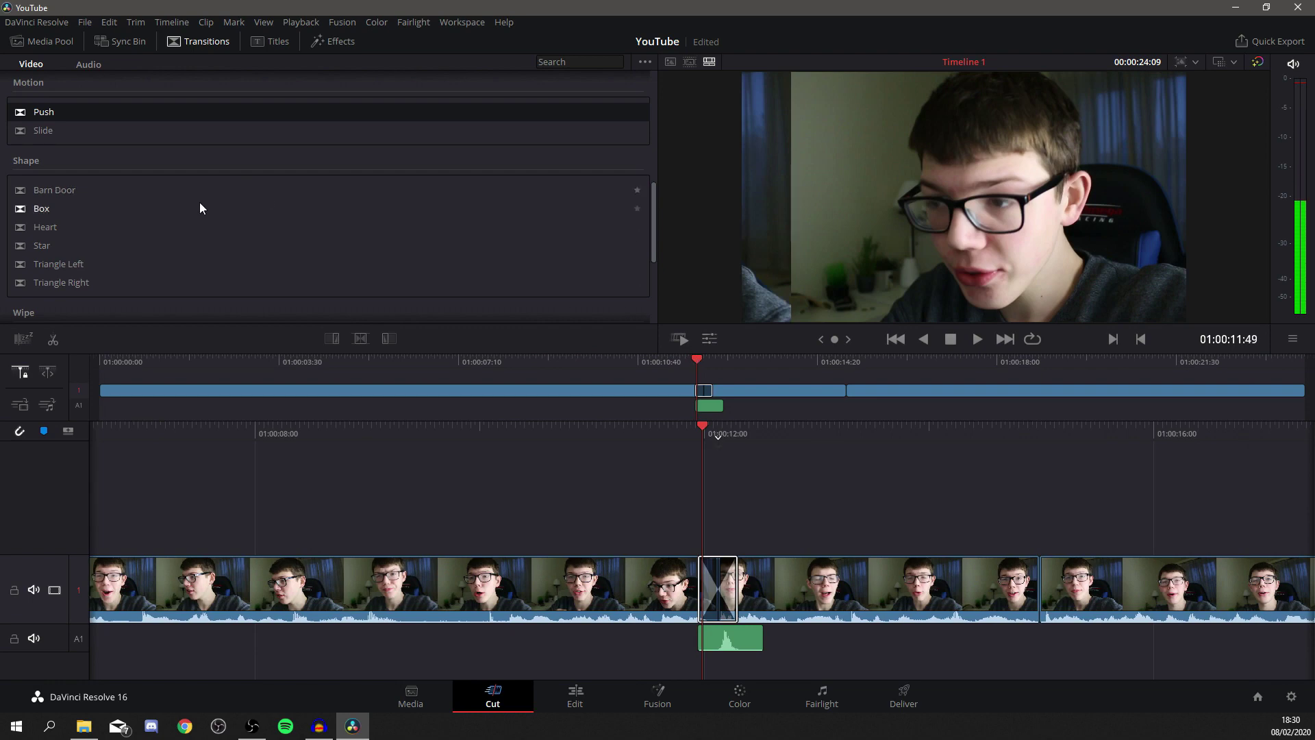
# - Open the video effects, split the clip at 01:00:16:13 and 01:00:17:09, and apply Box Blur to the section between the cuts
pyautogui.scroll(-1, 213, 195)
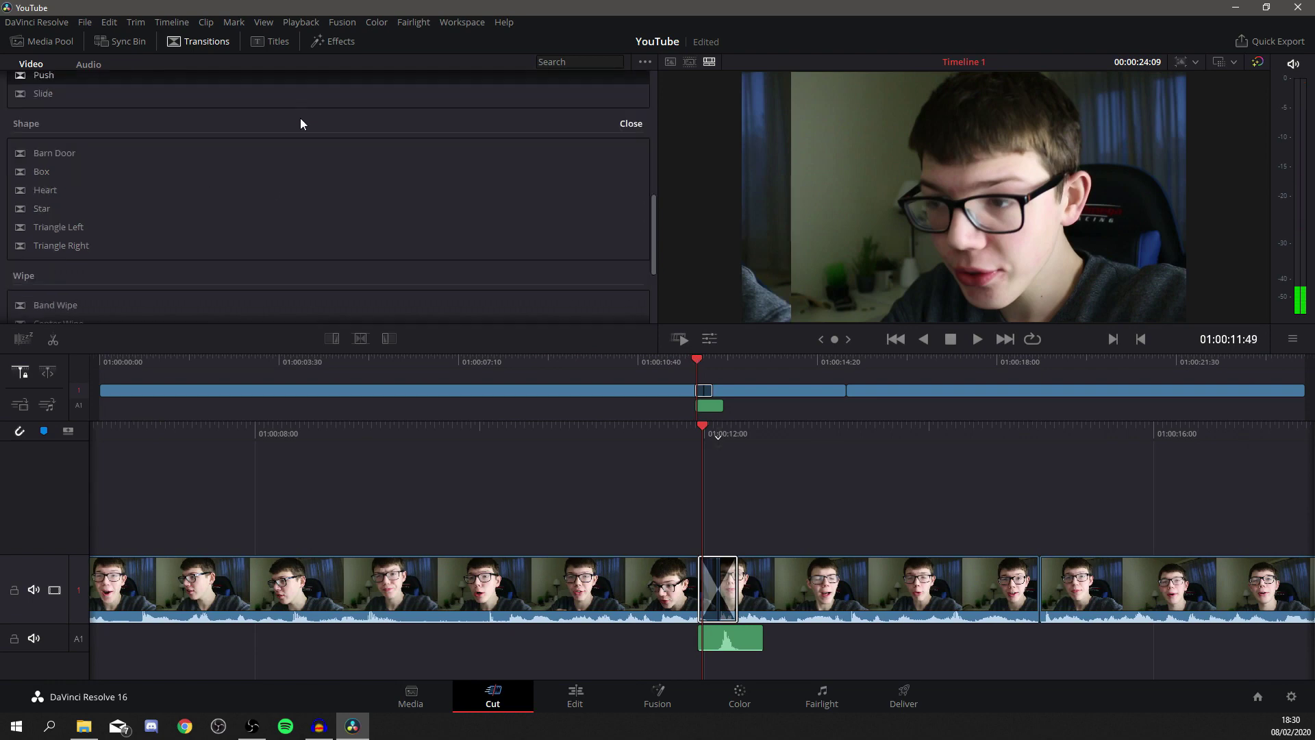
pyautogui.click(338, 42)
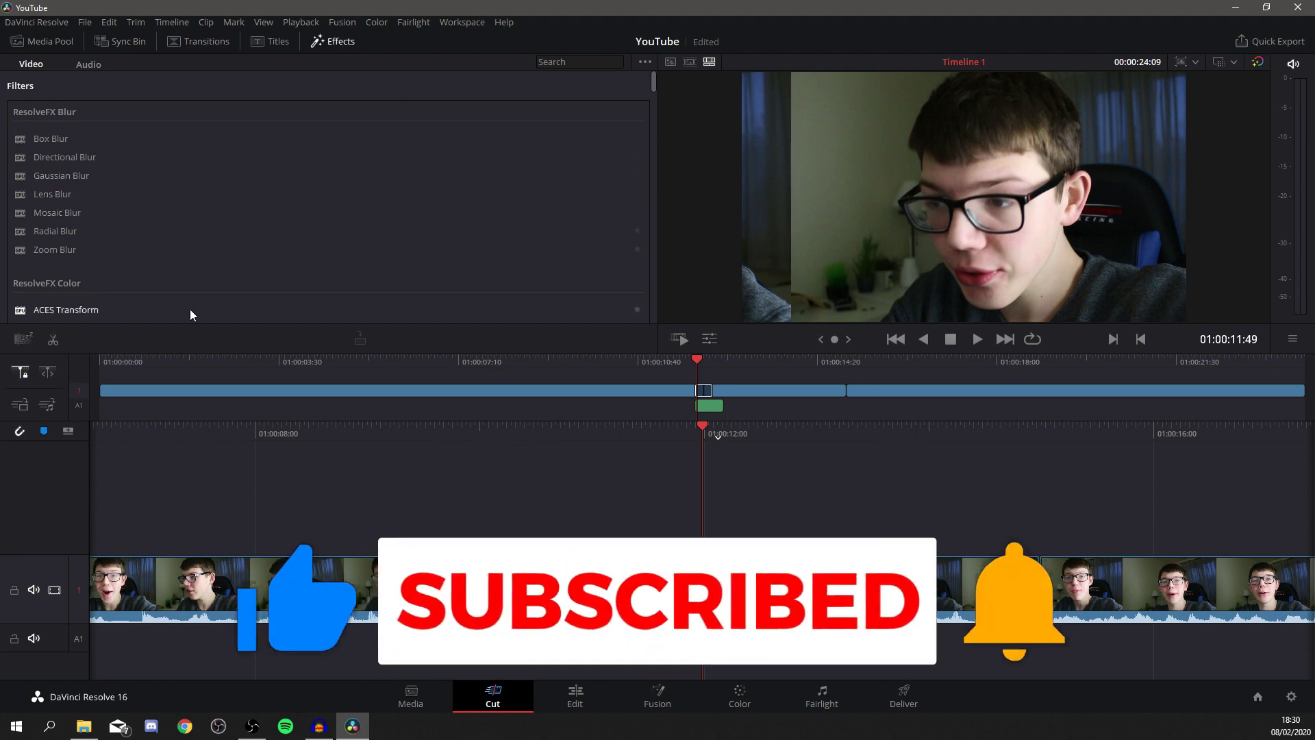
pyautogui.moveTo(706, 426); pyautogui.dragTo(229, 455)
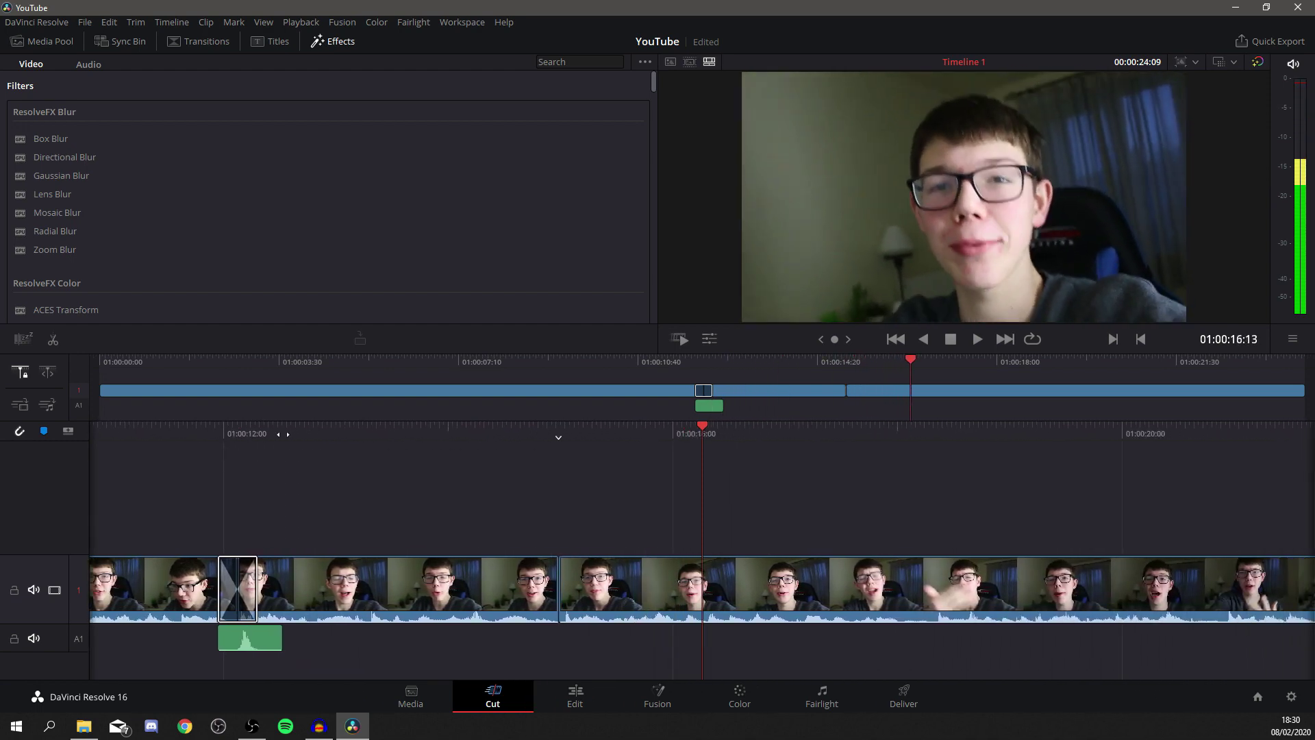
pyautogui.hotkey('ctrl', '\\')
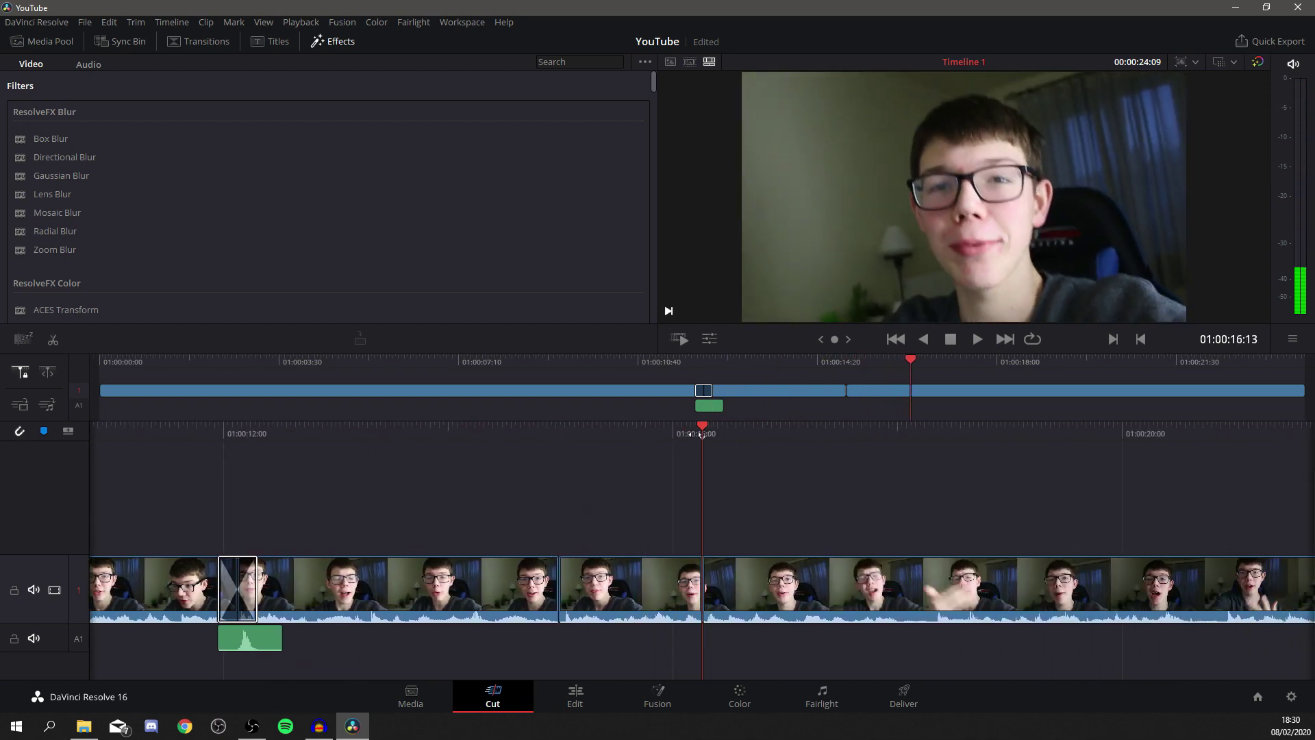
pyautogui.moveTo(701, 434); pyautogui.dragTo(598, 435)
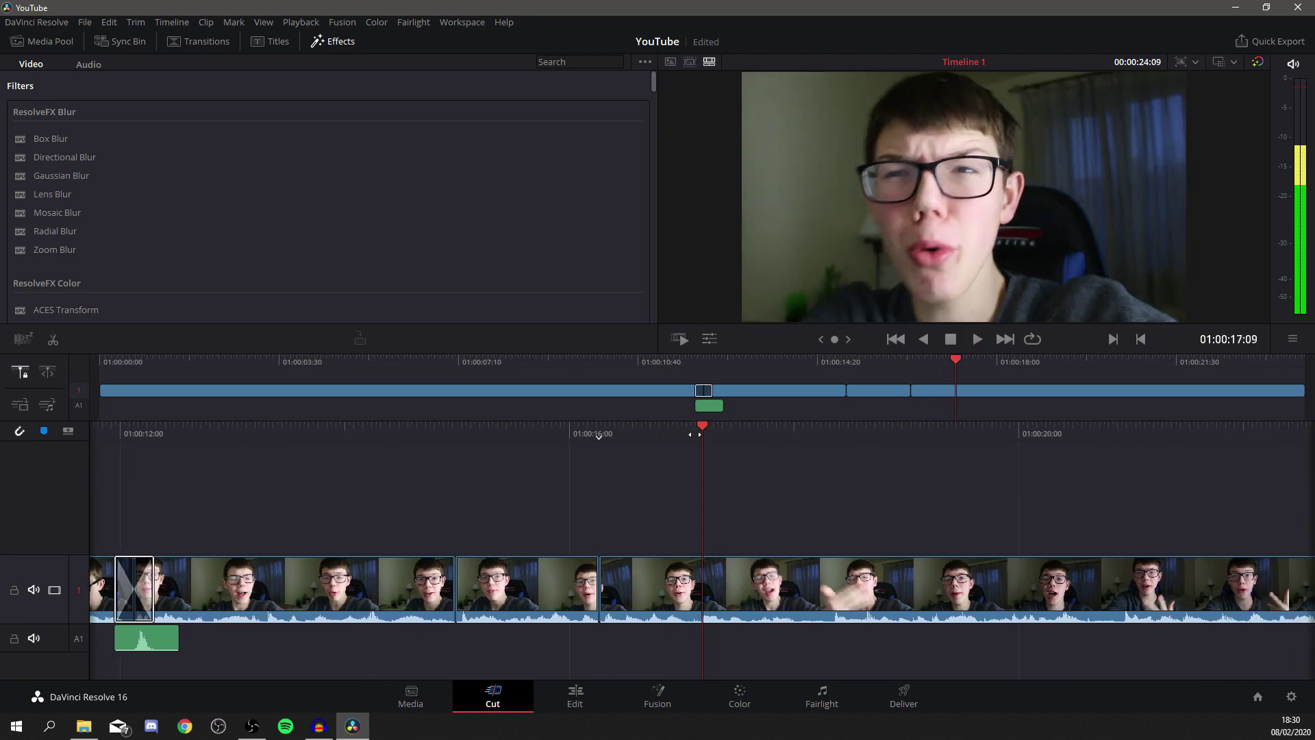
pyautogui.click(660, 584)
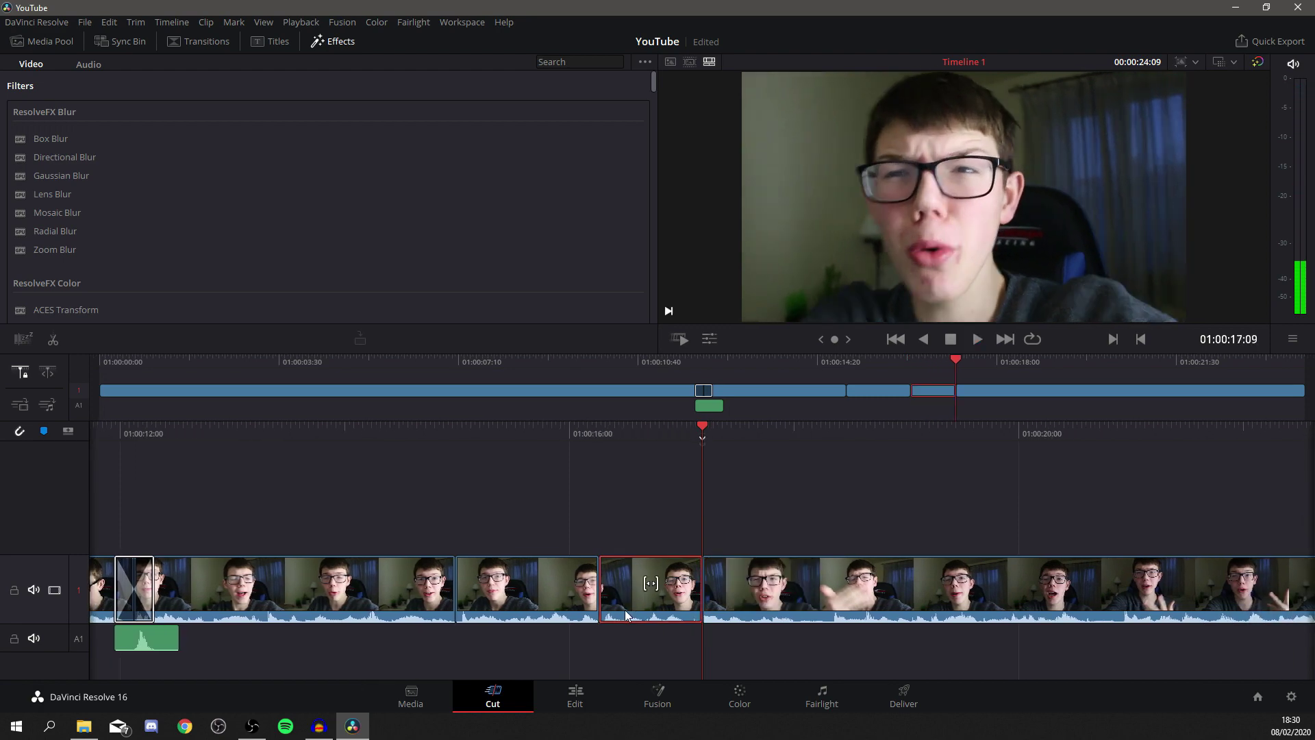
pyautogui.click(667, 618)
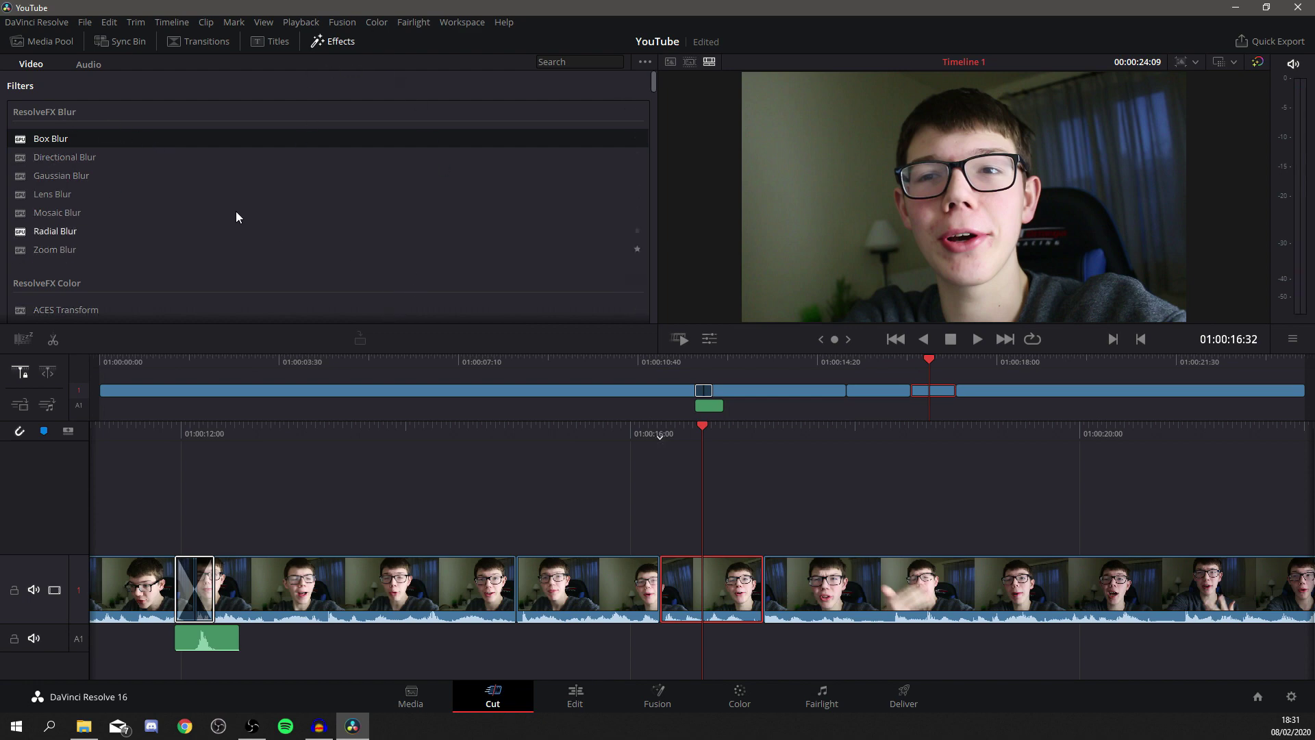
pyautogui.moveTo(74, 137); pyautogui.dragTo(724, 590)
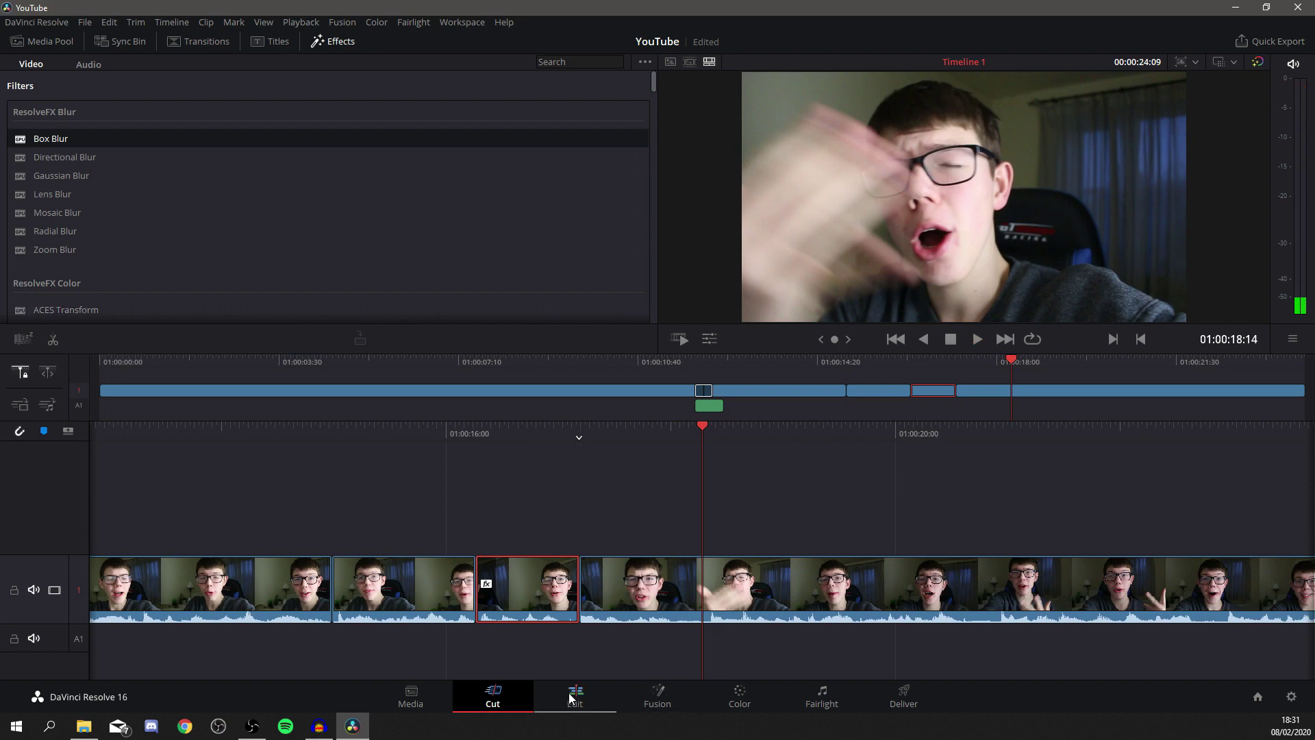
# - On the Edit page, reposition the whoosh3.wav clip on Audio 2 so it starts at the cut after the first clip
pyautogui.click(591, 706)
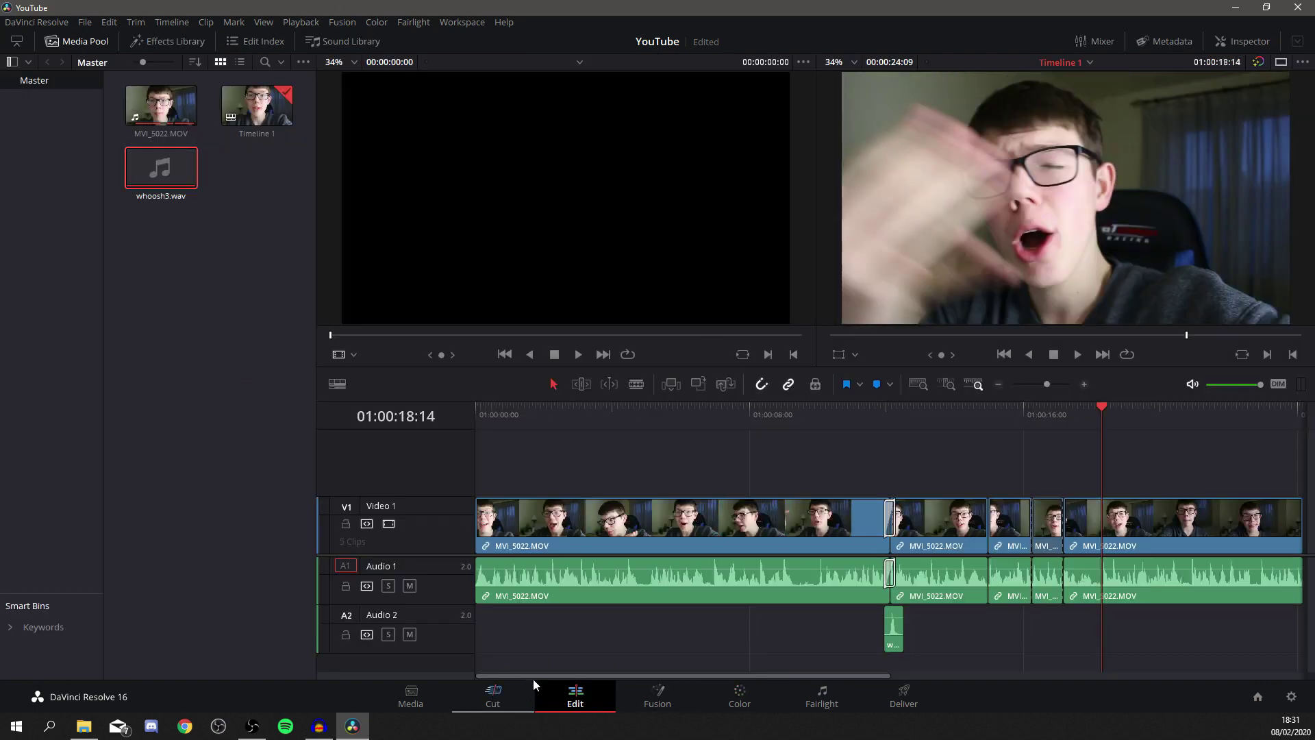
pyautogui.moveTo(896, 628)
pyautogui.mouseDown()
pyautogui.moveTo(833, 631)
pyautogui.moveTo(889, 629)
pyautogui.mouseUp()
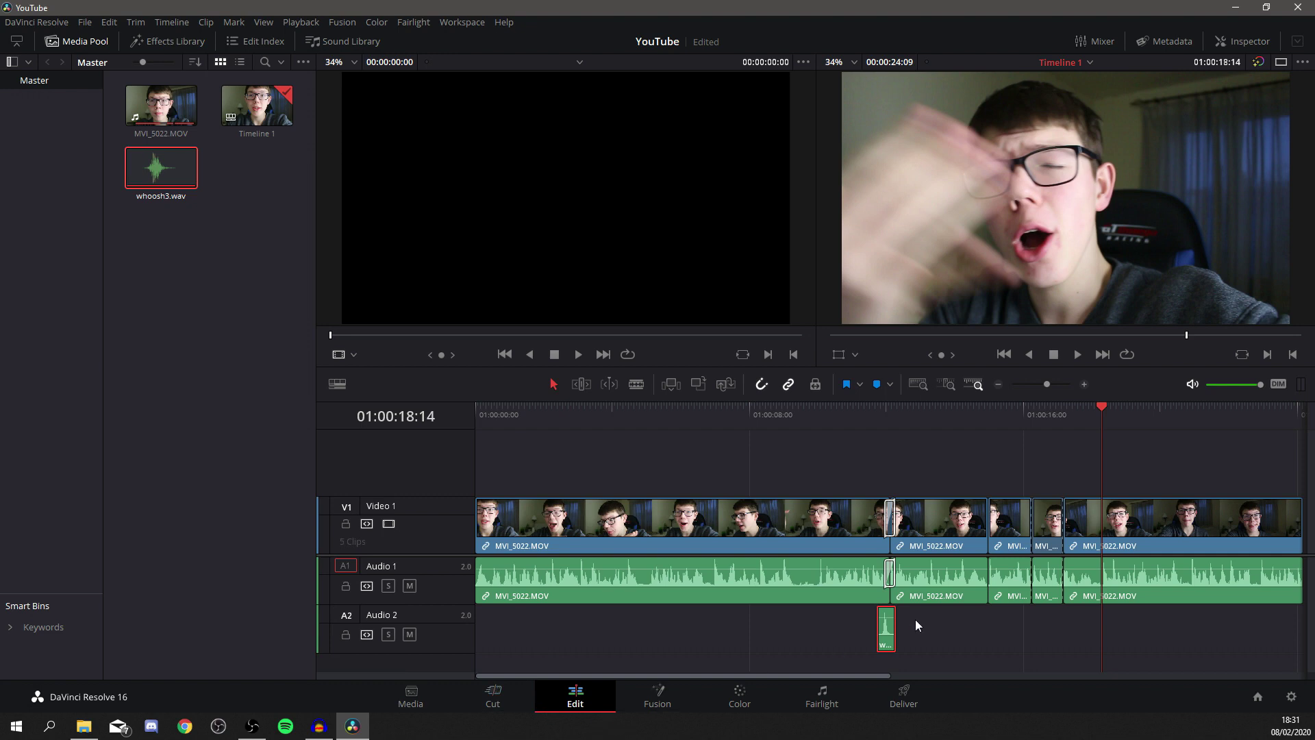
pyautogui.moveTo(1104, 403); pyautogui.dragTo(836, 434)
pyautogui.press('space')
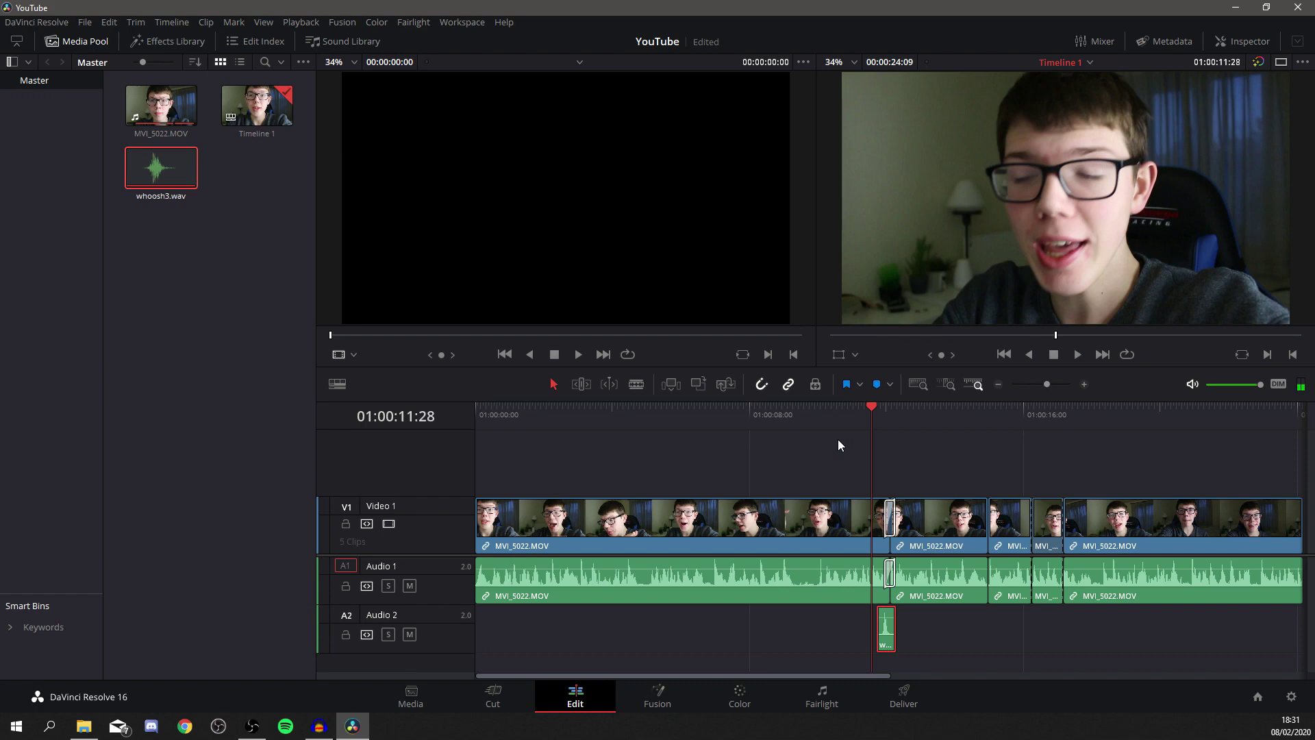
pyautogui.moveTo(874, 677); pyautogui.dragTo(925, 675)
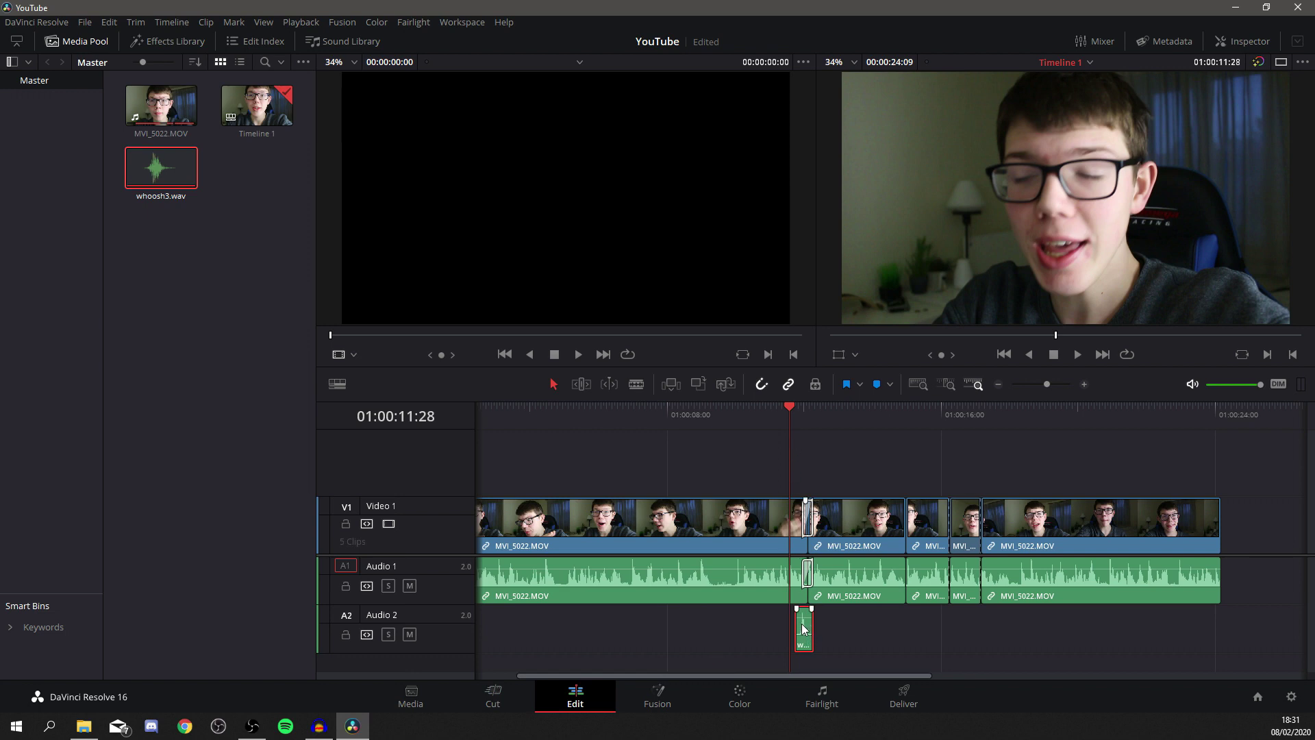
pyautogui.moveTo(810, 630)
pyautogui.mouseDown()
pyautogui.moveTo(1017, 632)
pyautogui.moveTo(815, 644)
pyautogui.mouseUp()
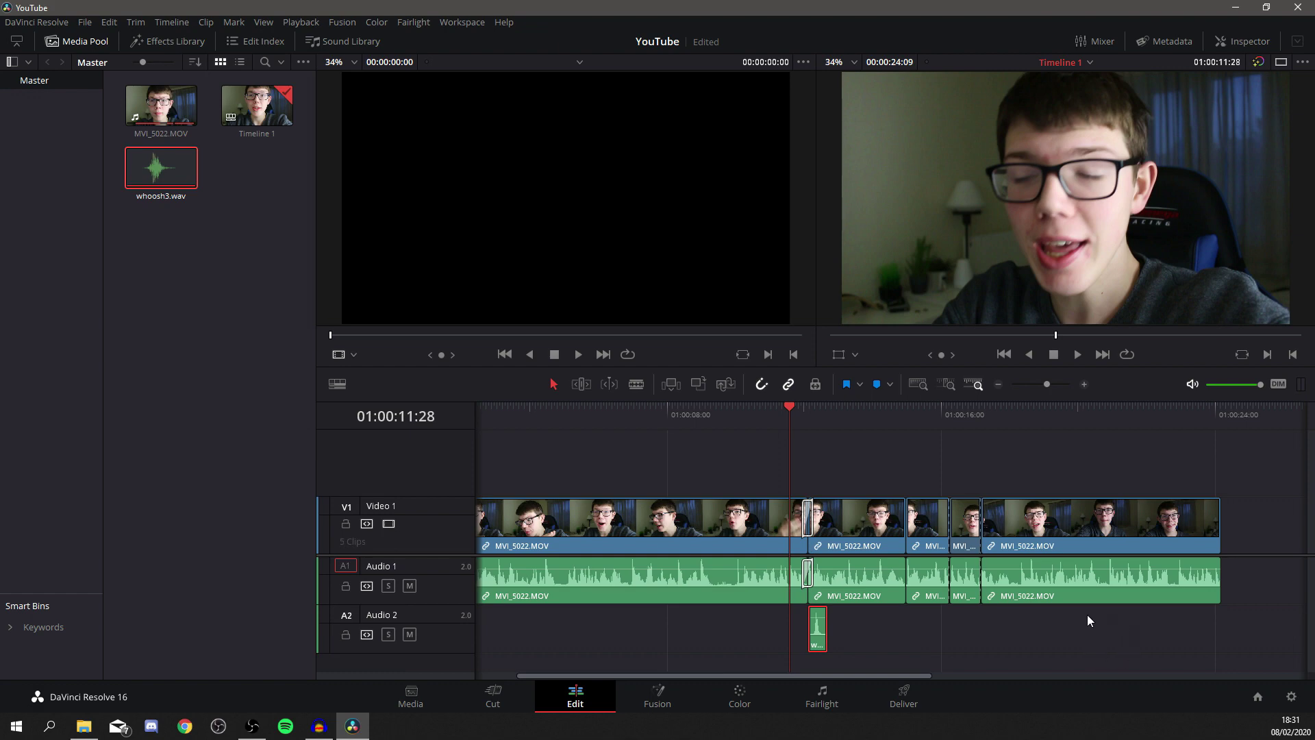
# - Zoom the Edit page timeline in and out and play through the transition to 01:00:13:11
pyautogui.hotkey('ctrl', '=')
pyautogui.hotkey('ctrl', '-')
pyautogui.hotkey('ctrl', '-')
pyautogui.hotkey('ctrl', '=')
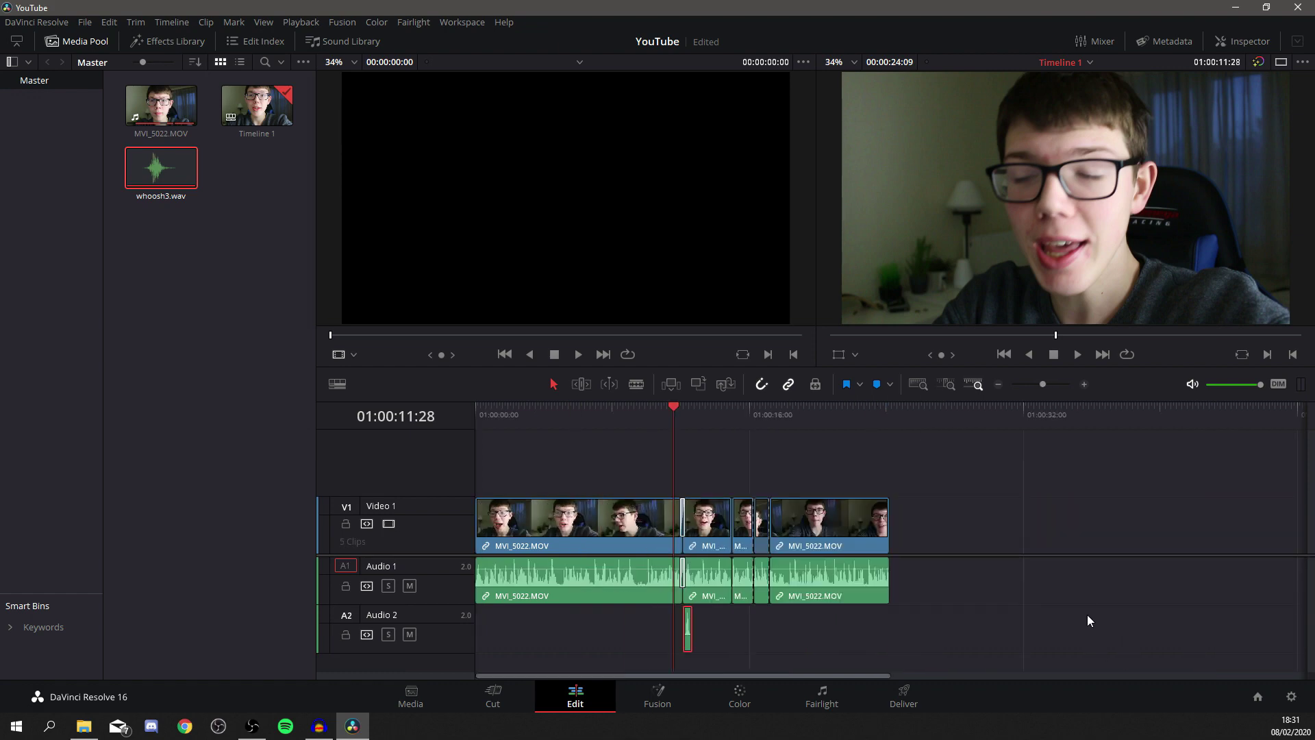
pyautogui.hotkey('ctrl', '=')
pyautogui.hotkey('ctrl', '=')
pyautogui.hotkey('ctrl', '-')
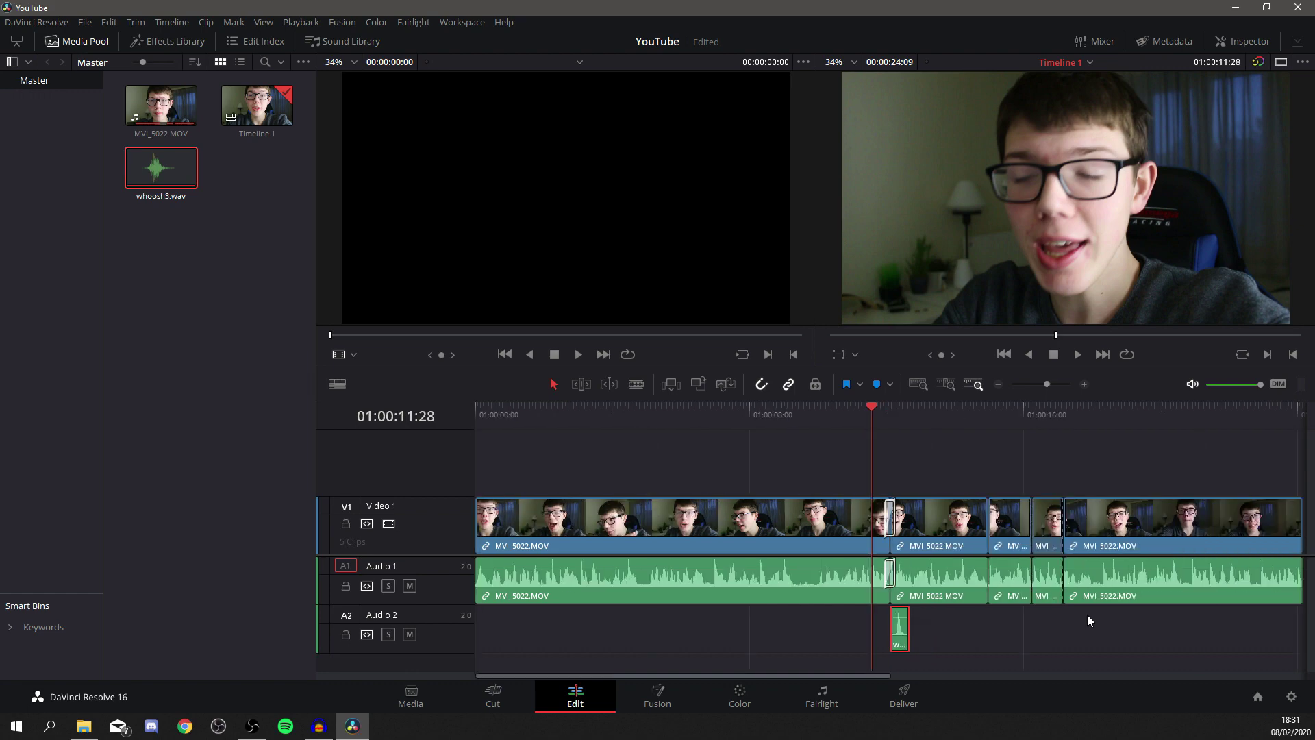
pyautogui.hotkey('ctrl', '-')
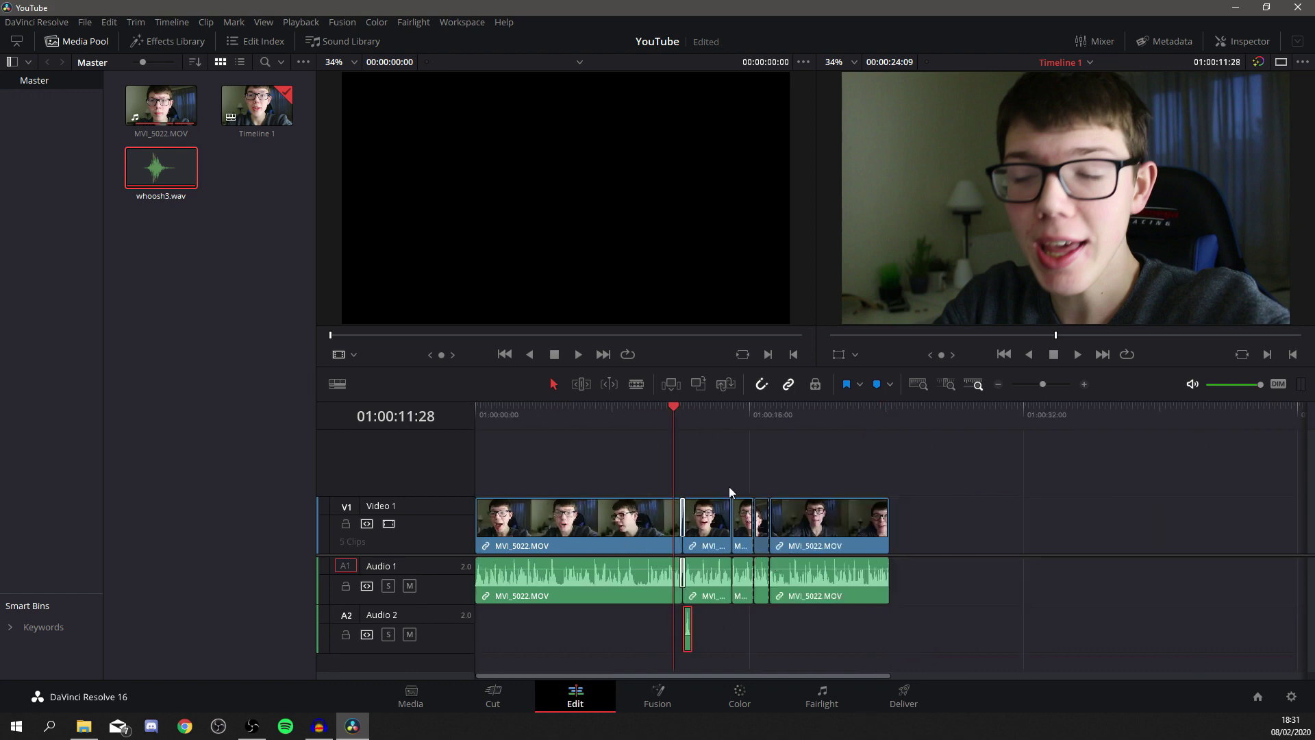
pyautogui.press('space')
pyautogui.press('space')
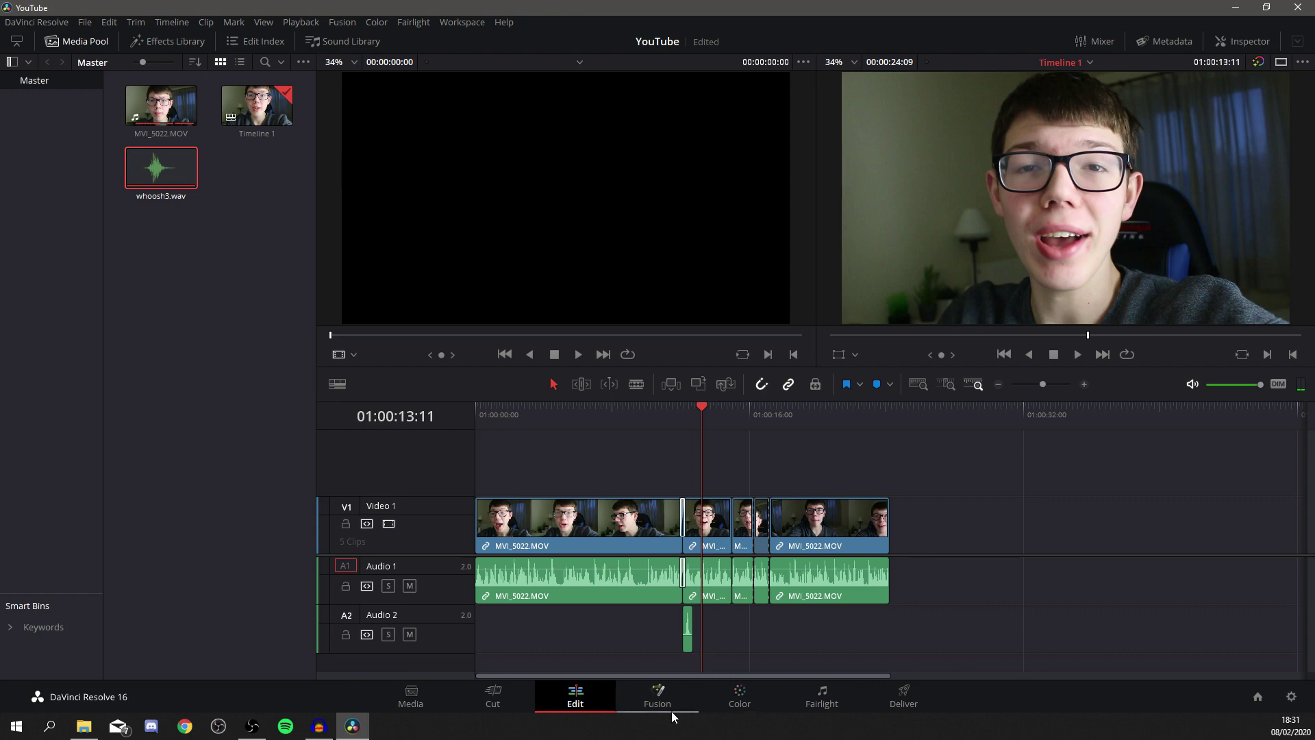
# - Darken the second clip by lowering its Custom curve on the Color page, and compare it with the other clips on the Edit page
pyautogui.click(728, 708)
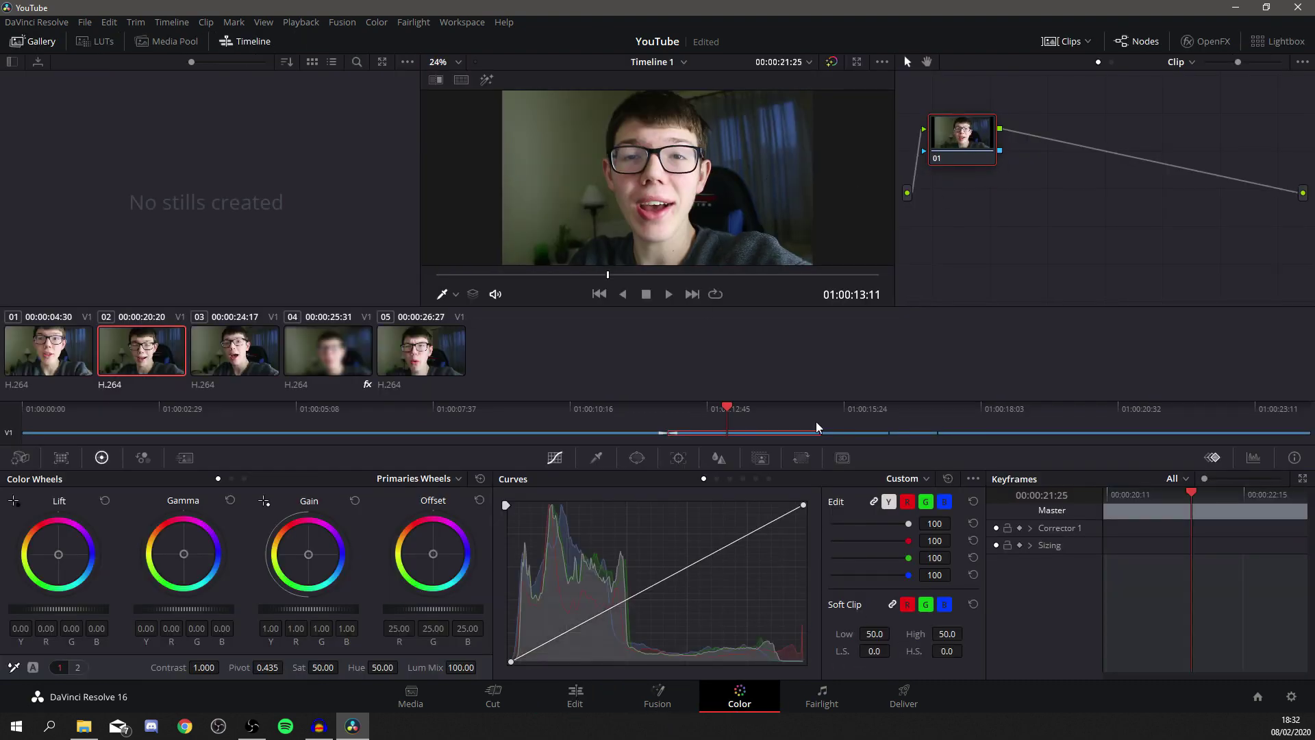
pyautogui.moveTo(649, 590); pyautogui.dragTo(618, 619)
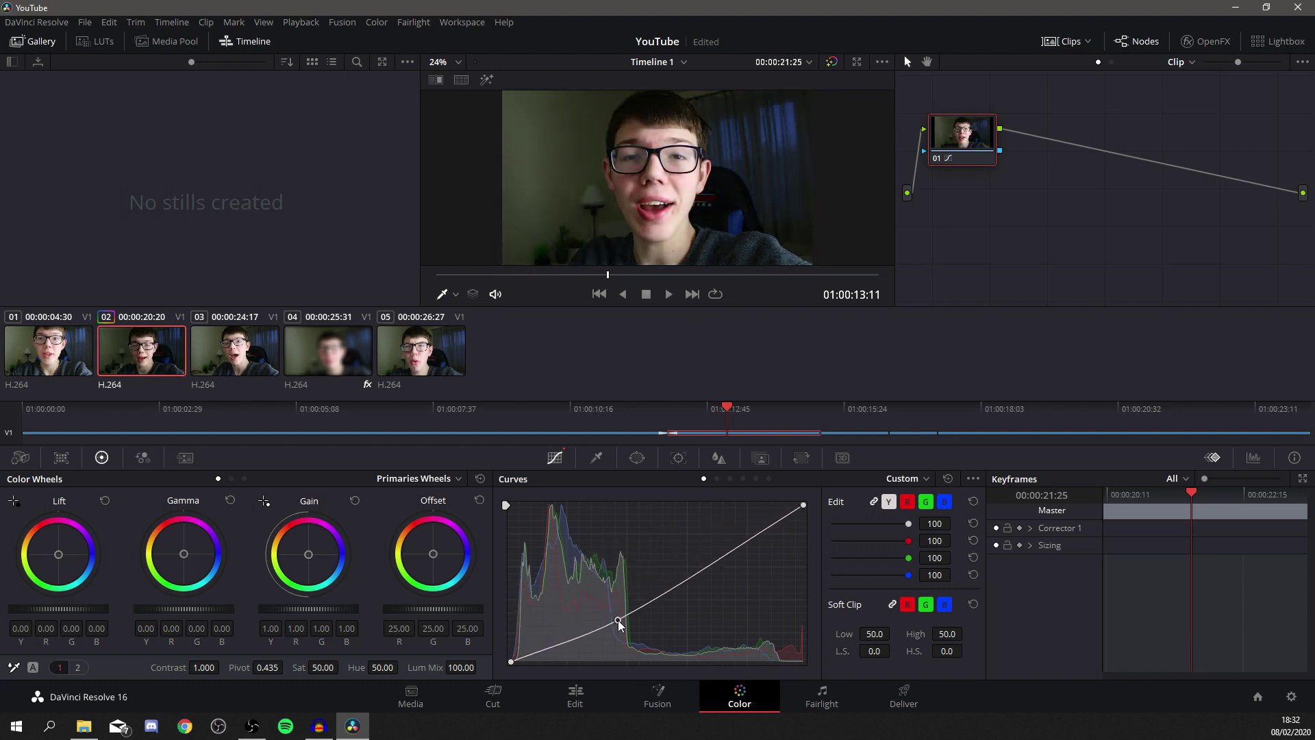
pyautogui.click(584, 702)
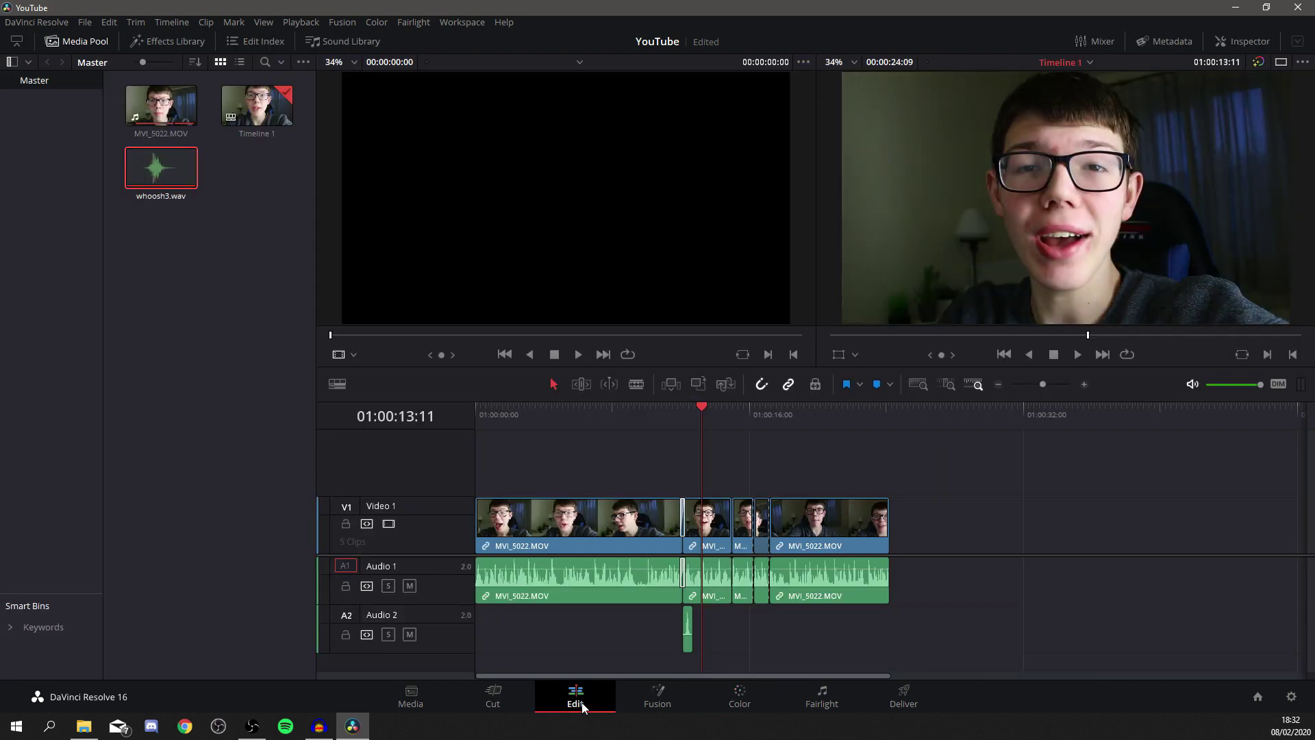
pyautogui.press('space')
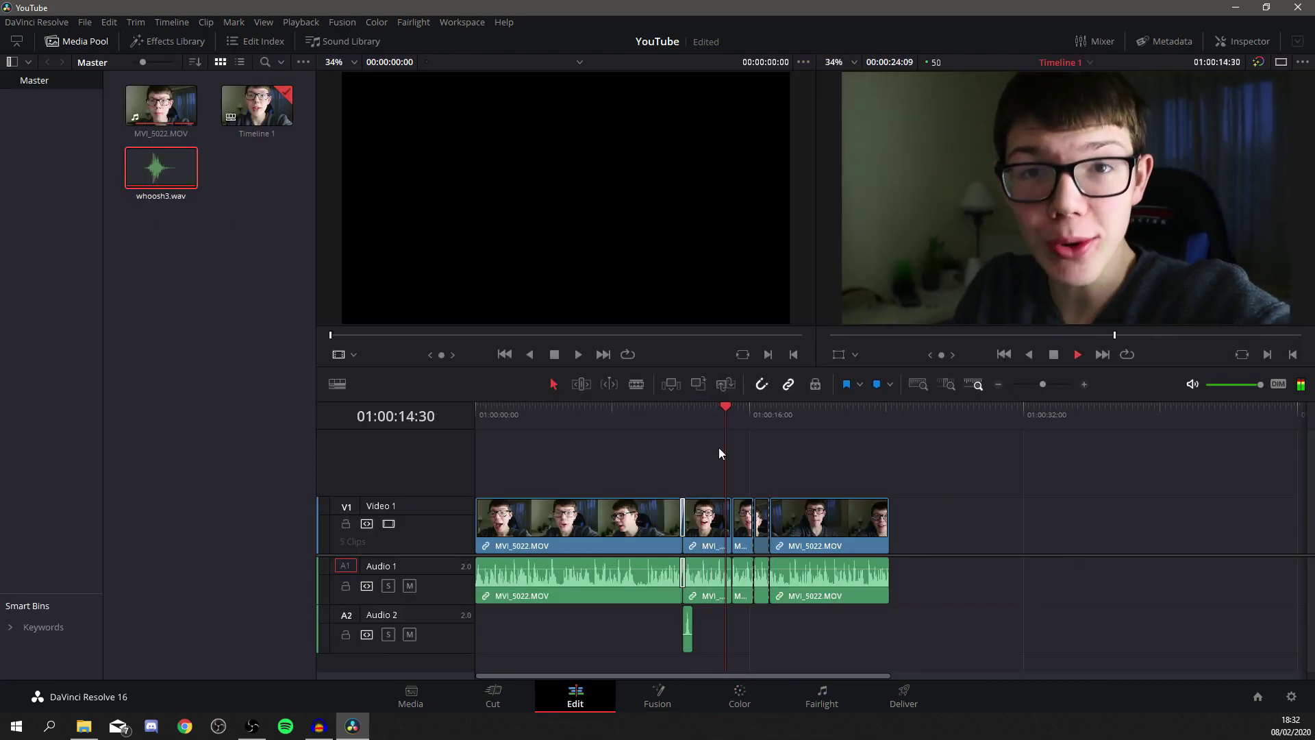
pyautogui.click(717, 408)
pyautogui.moveTo(582, 433); pyautogui.dragTo(731, 445)
pyautogui.click(709, 531)
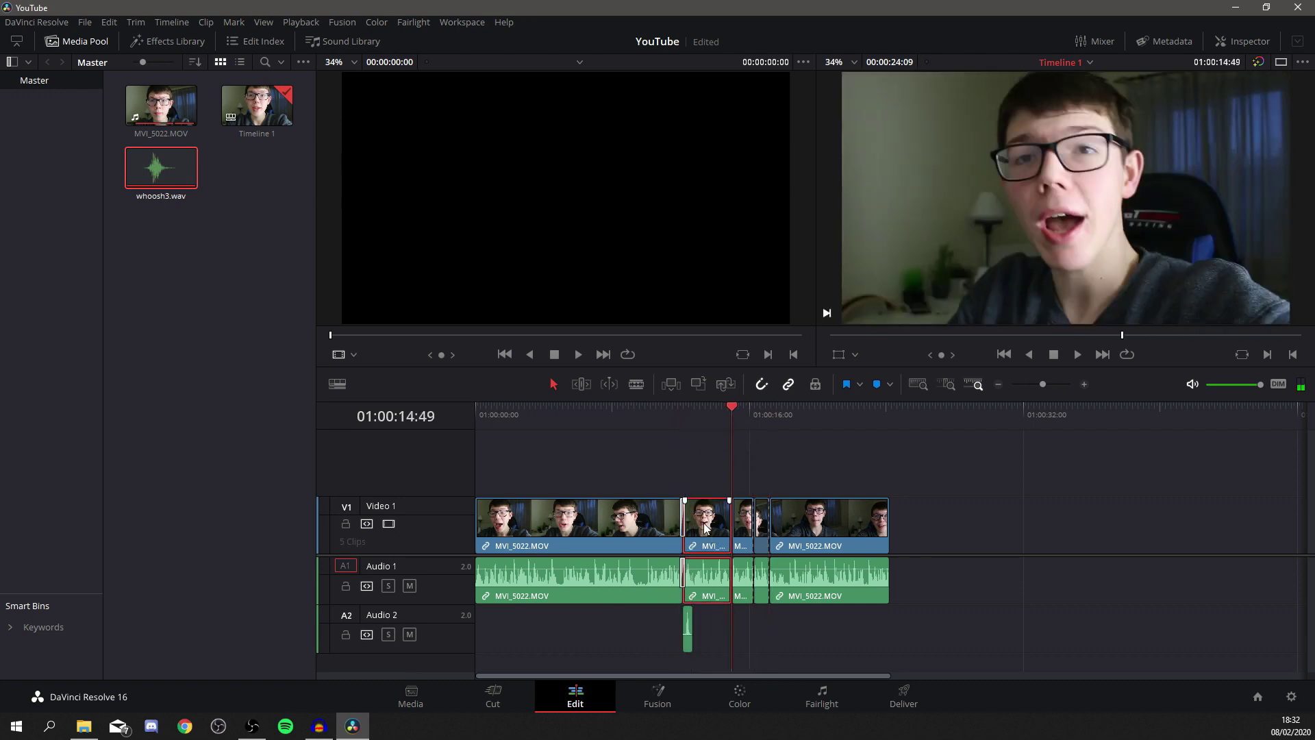
pyautogui.moveTo(731, 407); pyautogui.dragTo(816, 404)
pyautogui.press('space')
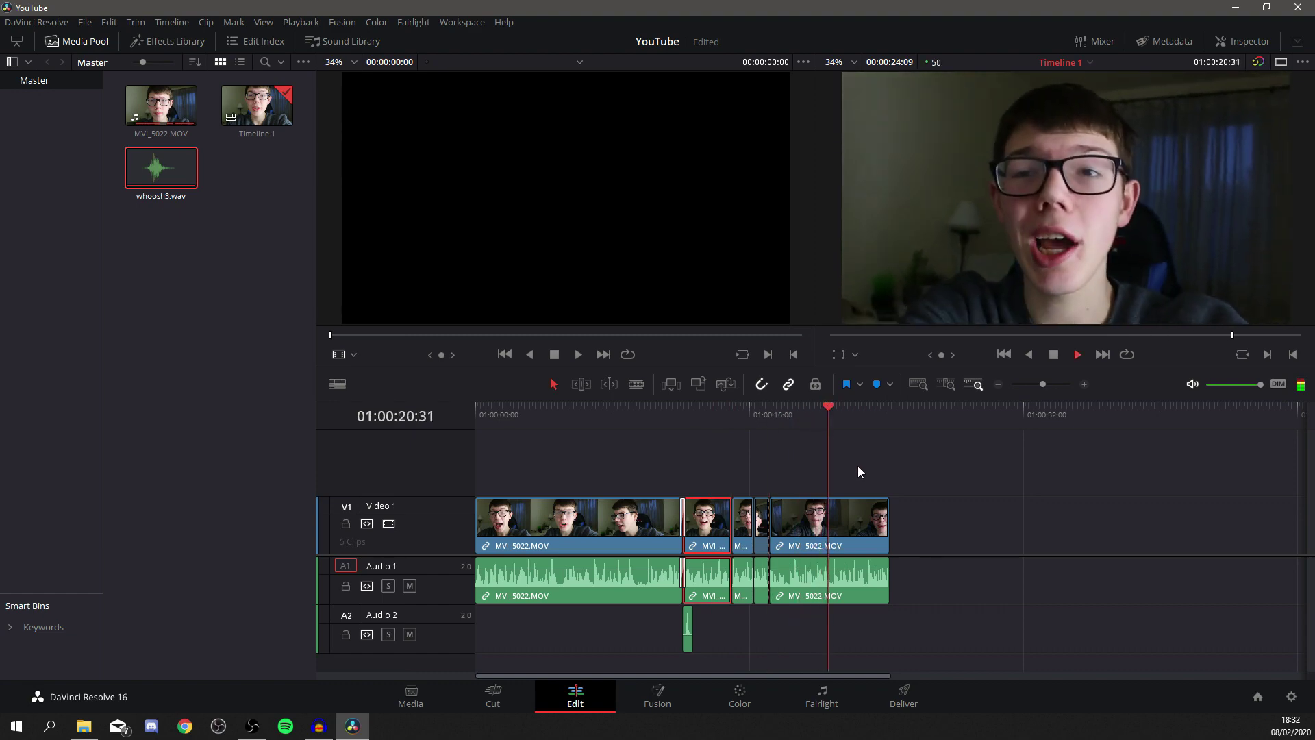
# - Brighten the second clip by raising its curve on the Color page, and set the third clip's curve point close to the straight diagonal
pyautogui.hotkey('shift', '6')
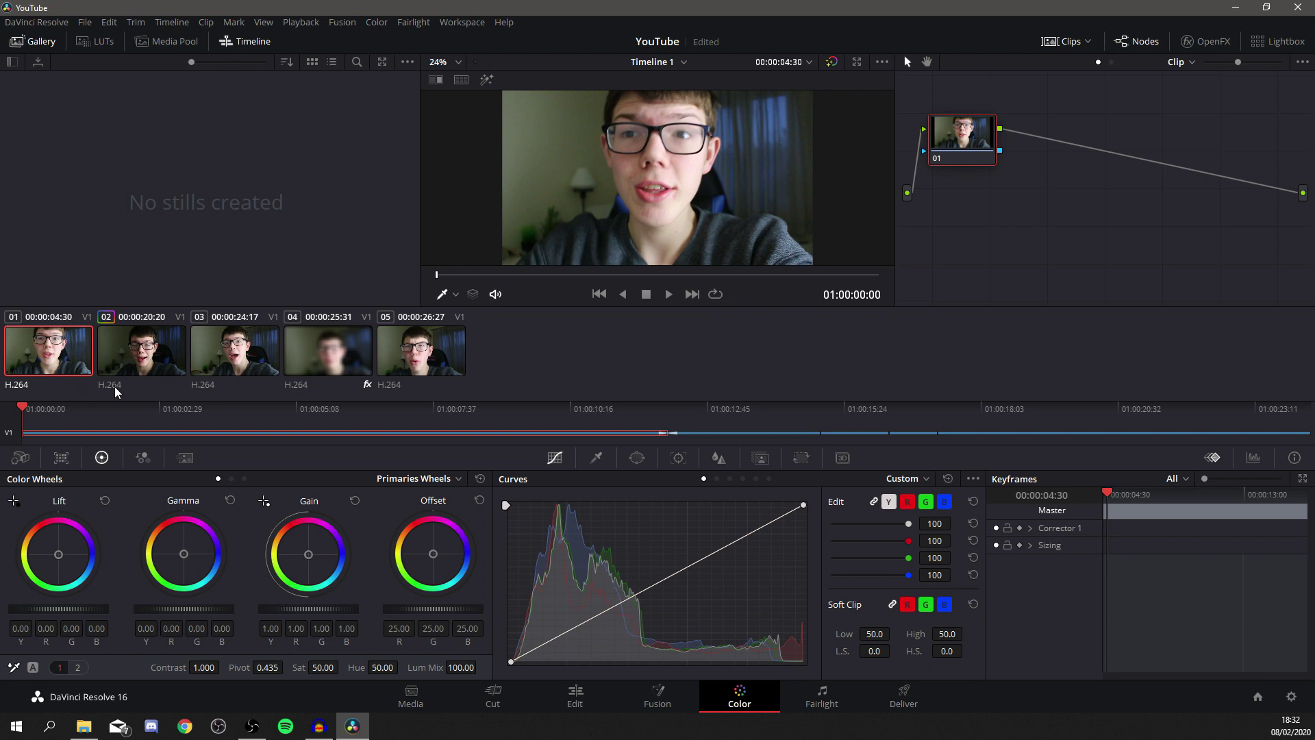
pyautogui.click(157, 364)
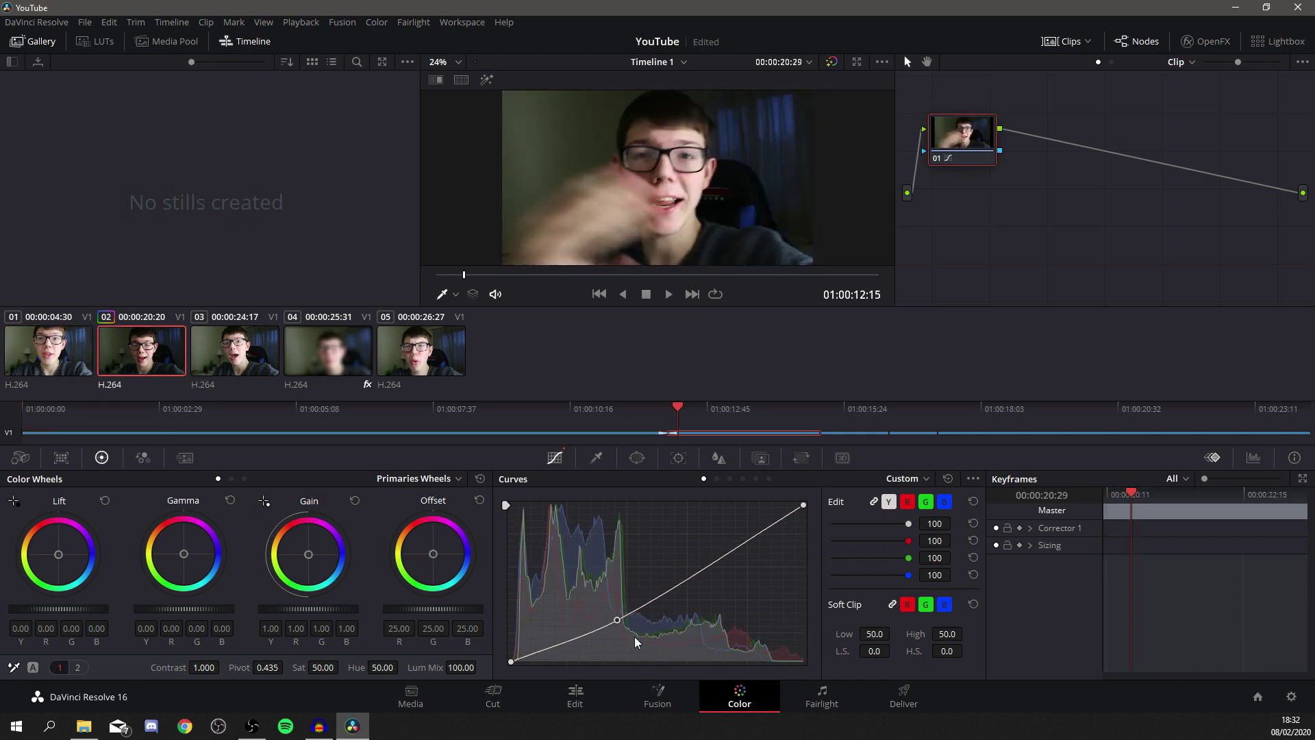
pyautogui.moveTo(618, 620); pyautogui.dragTo(636, 583)
pyautogui.click(234, 362)
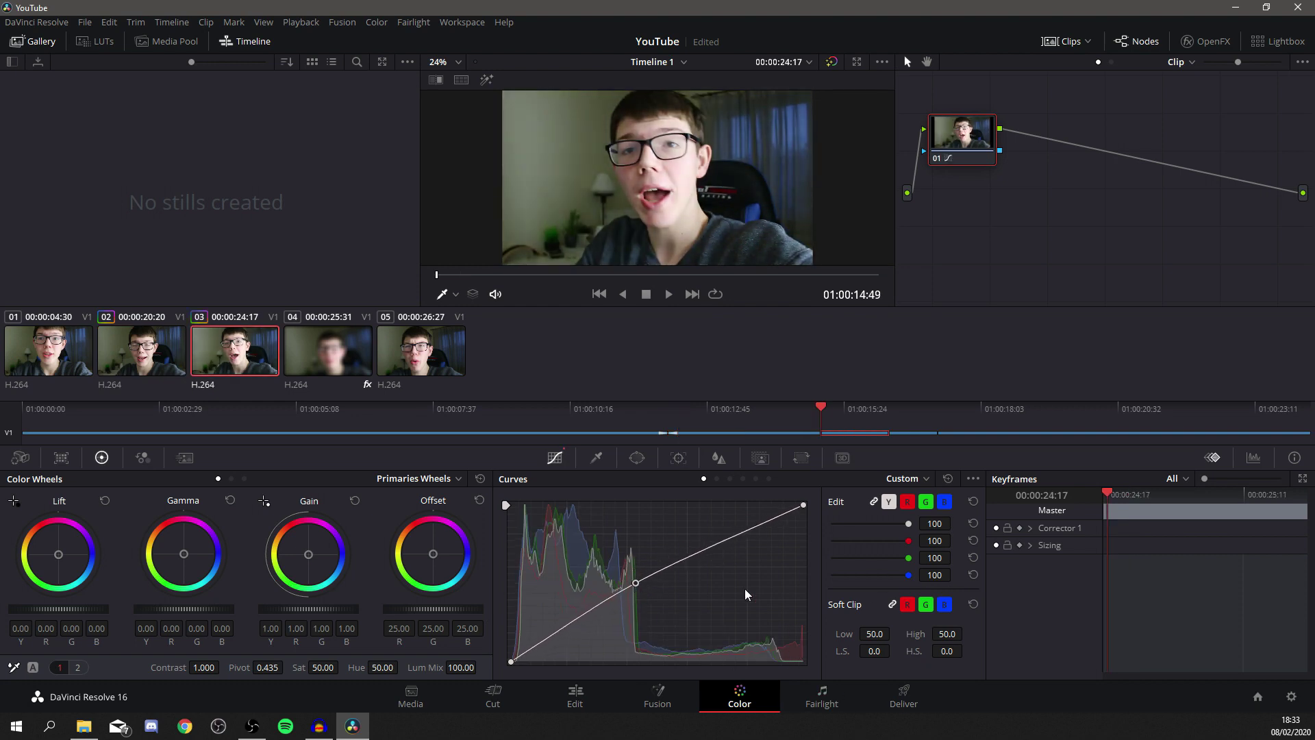
pyautogui.moveTo(636, 582); pyautogui.dragTo(641, 592)
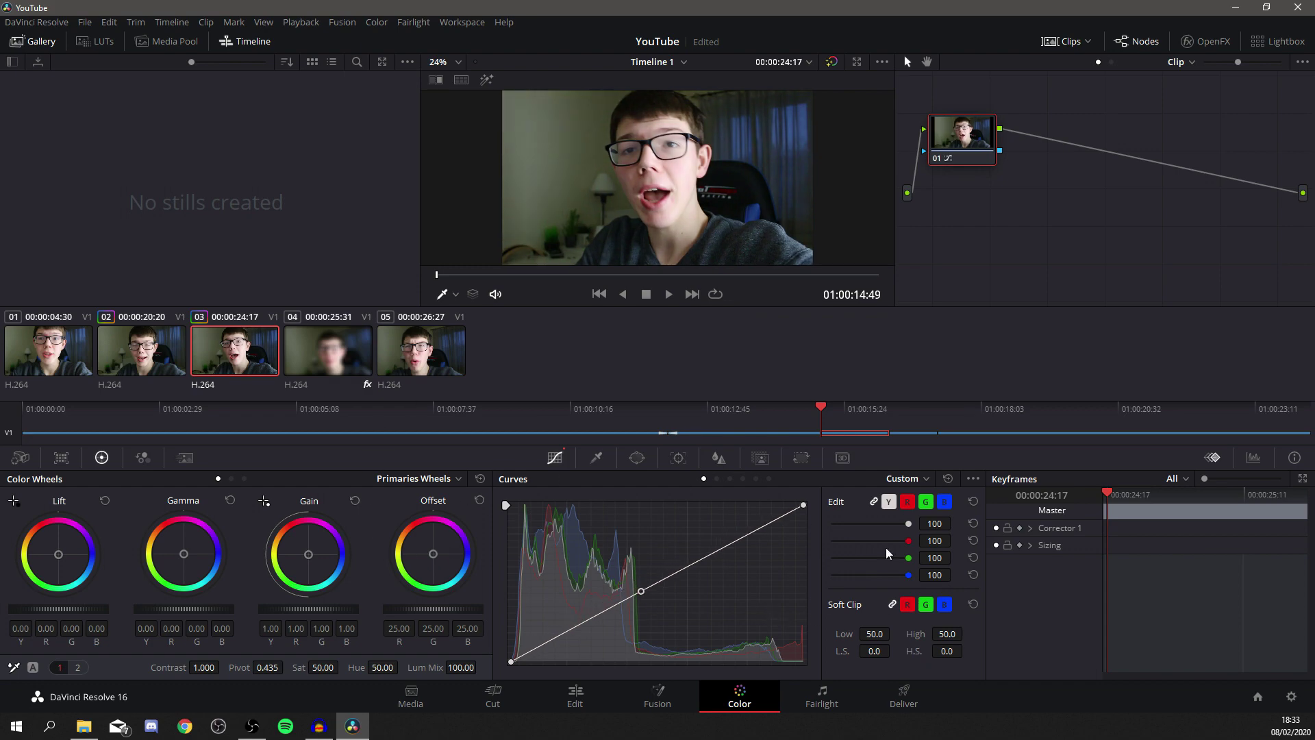
# - On the Deliver page, choose the YouTube 1080p render preset and name the output file youtubetest
pyautogui.click(903, 697)
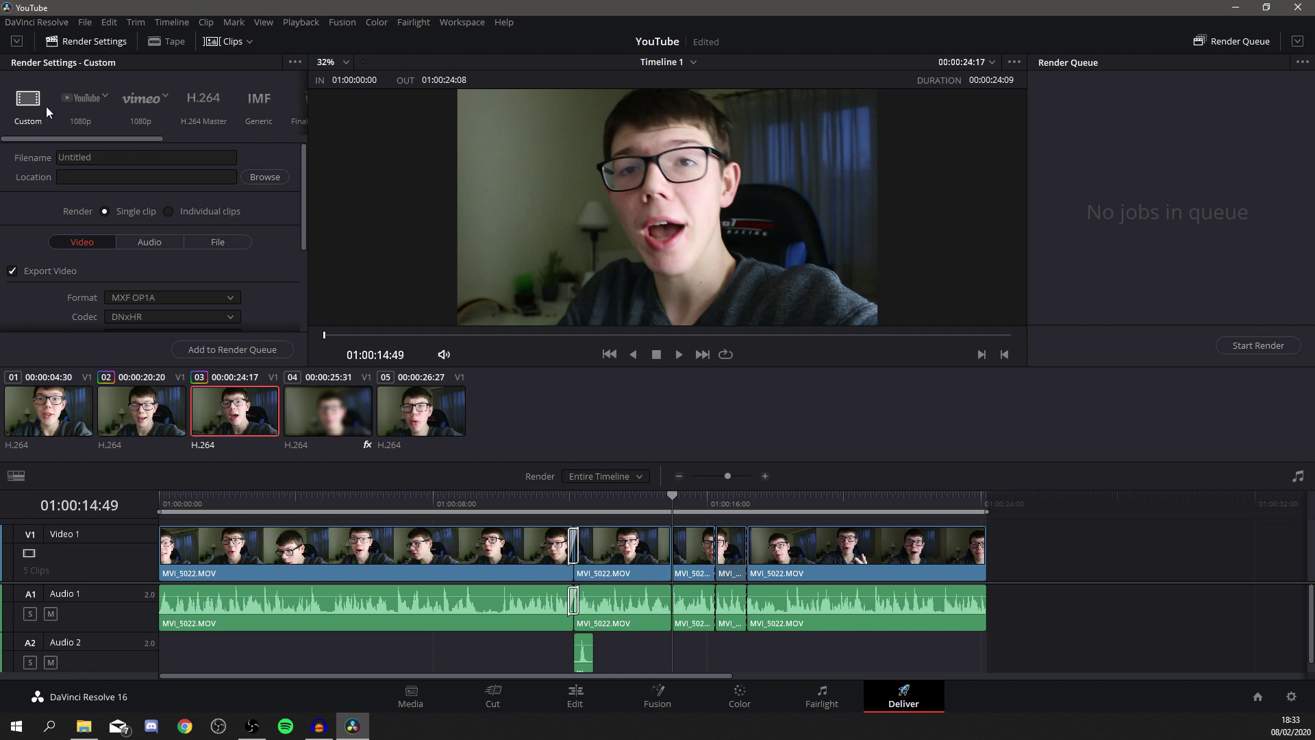
pyautogui.click(89, 102)
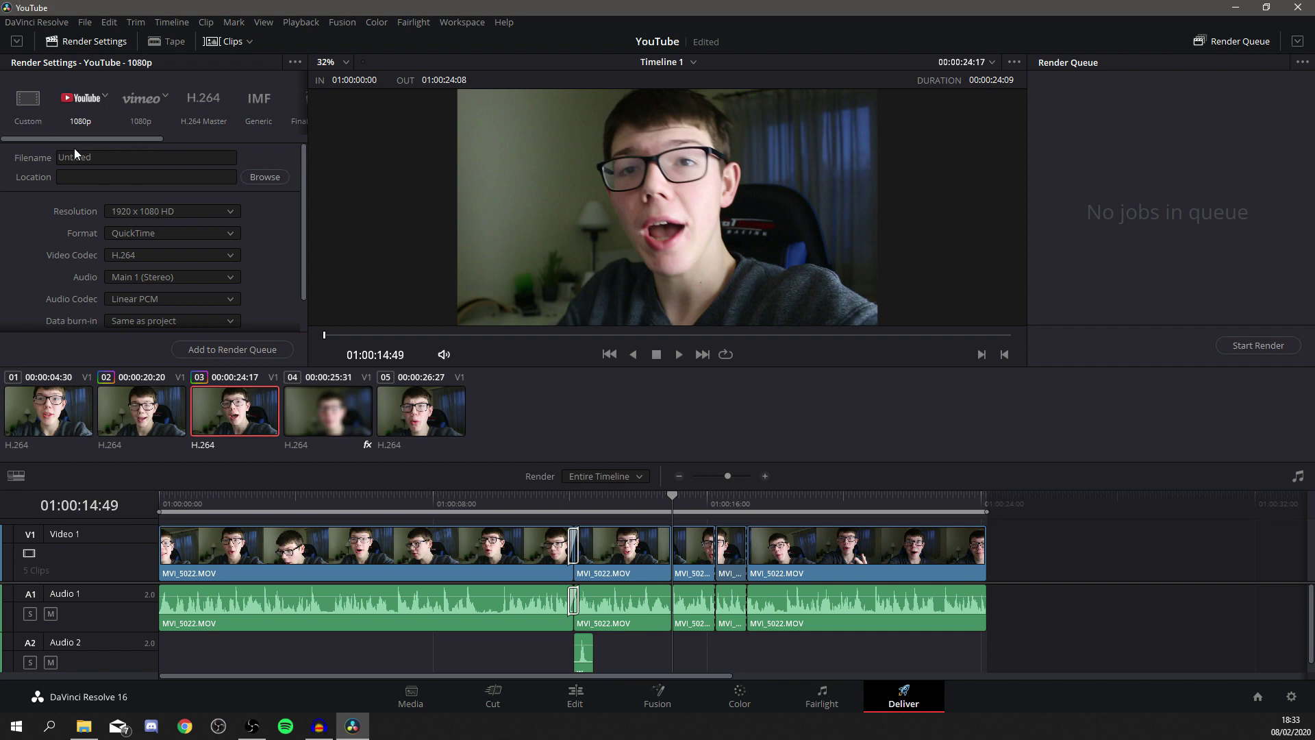
pyautogui.click(107, 153)
pyautogui.write('you')
pyautogui.write('tueb')
pyautogui.press('BackSpace')
pyautogui.press('BackSpace')
pyautogui.write('betest')
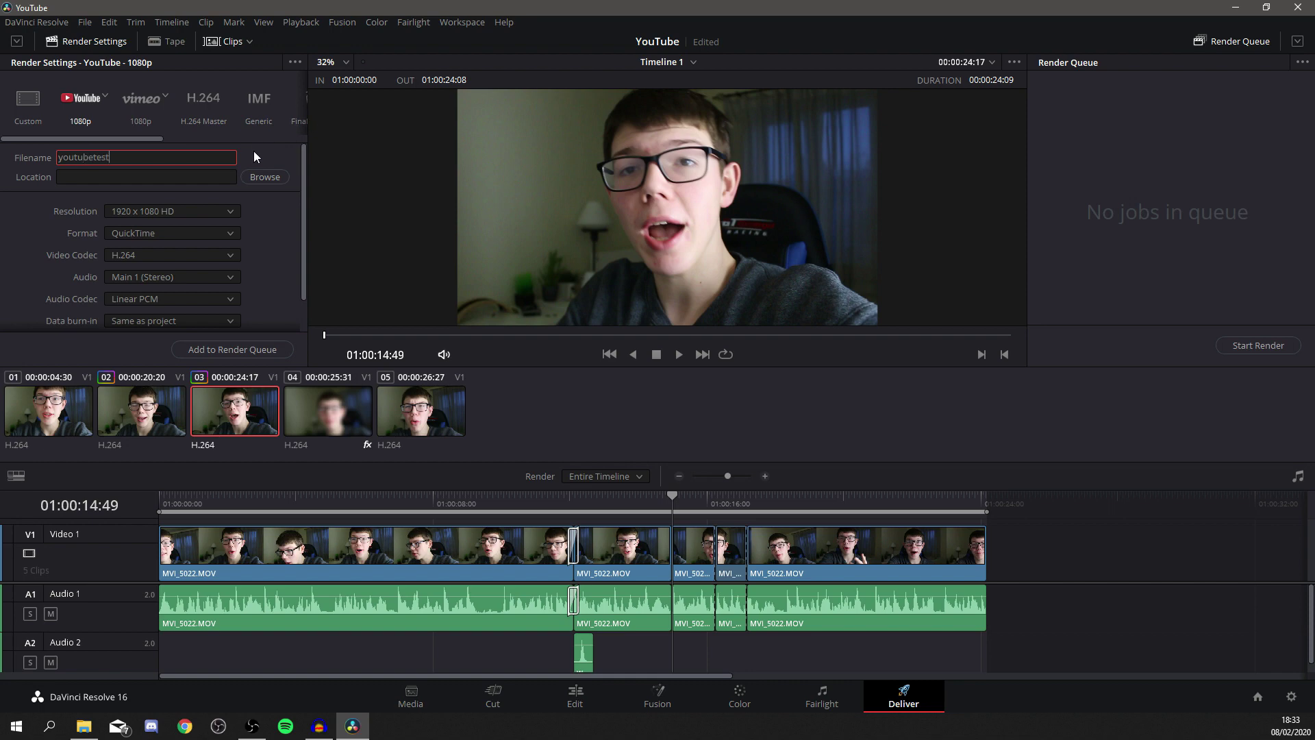
pyautogui.scroll(-1, 183, 204)
pyautogui.scroll(1, 185, 284)
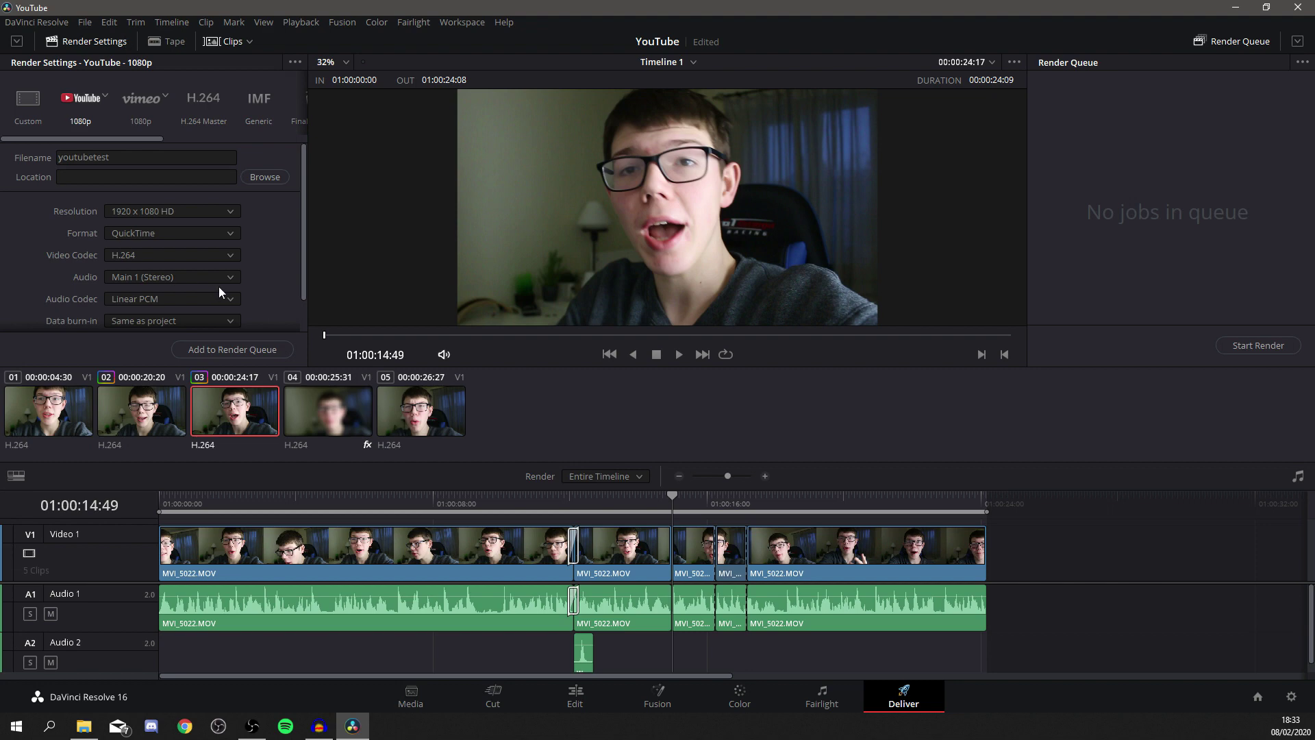
# - Add the timeline to the render queue with the Videos folder as its location and start the render
pyautogui.click(232, 353)
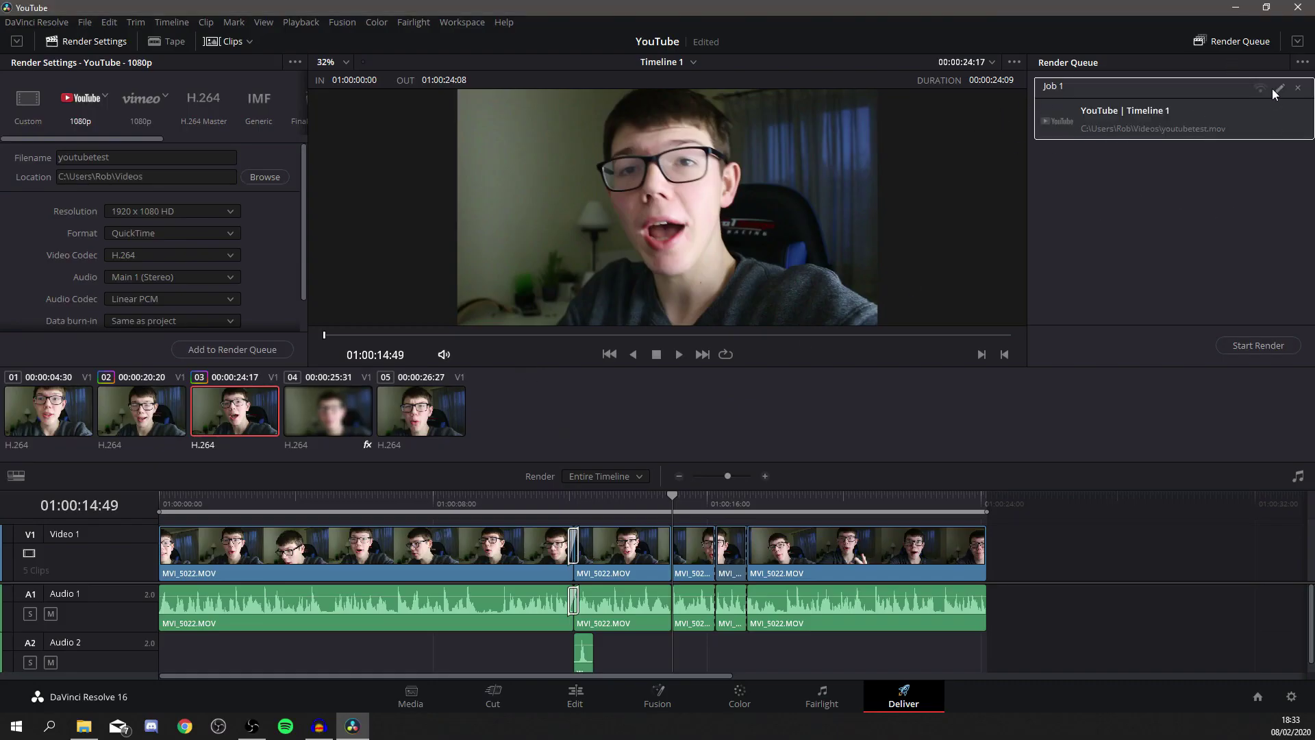
pyautogui.click(1261, 345)
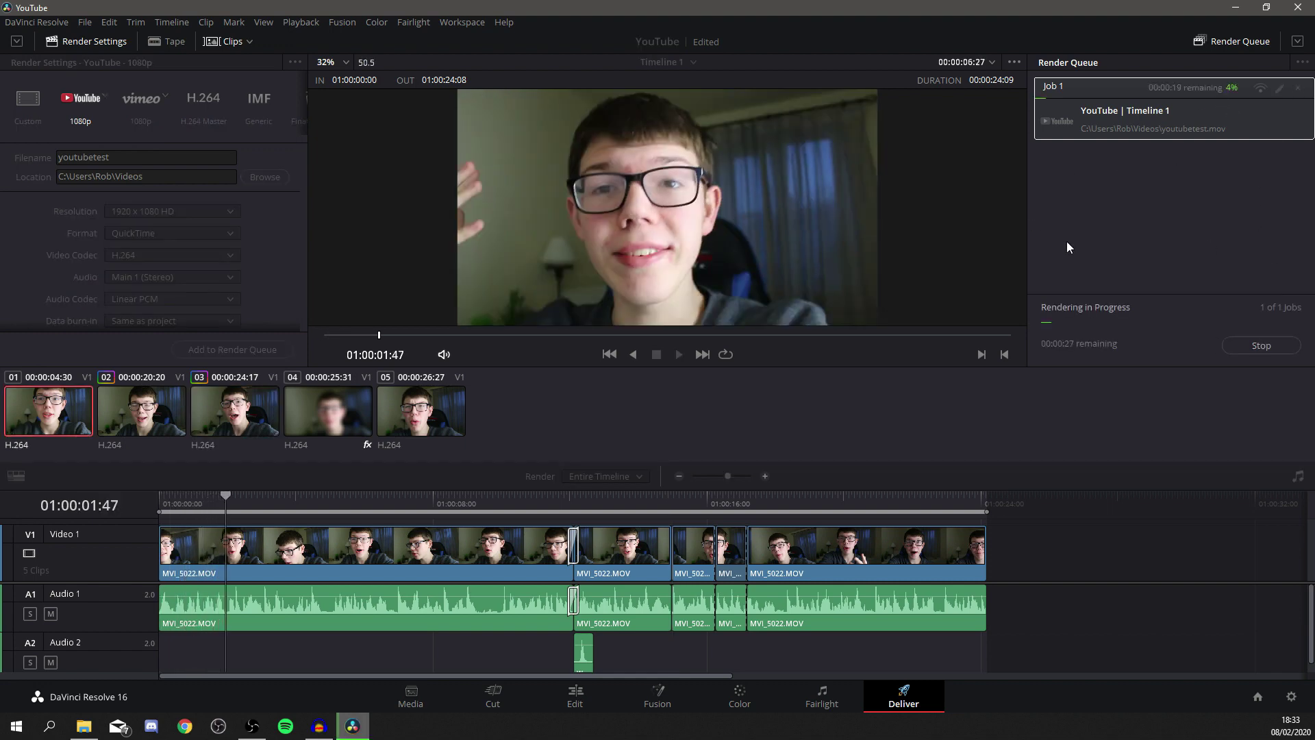